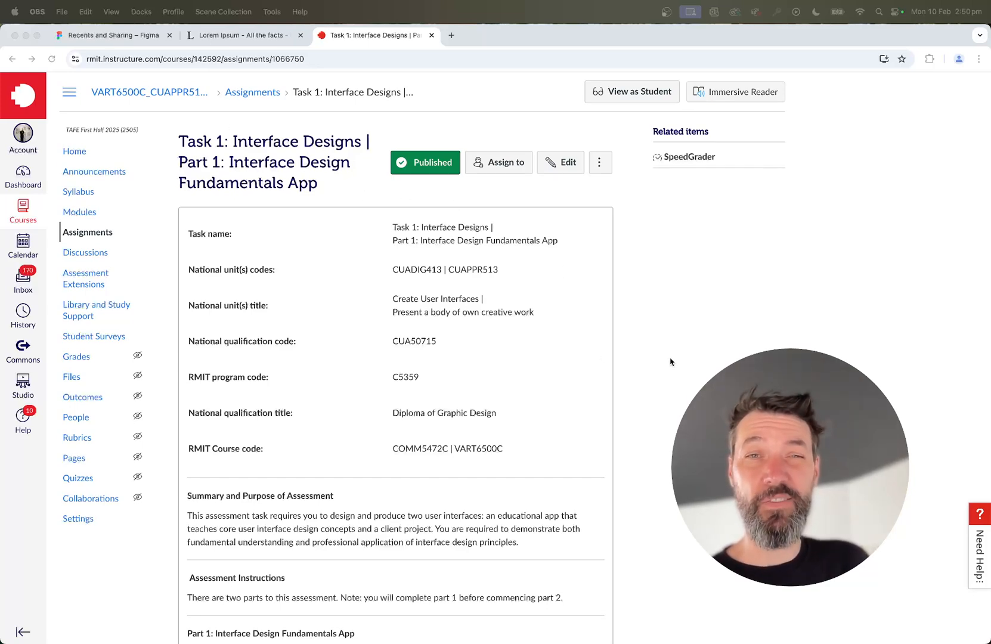
# Review the eight required screens listed in the Part 1 Interface Design Fundamentals App brief.
pyautogui.scroll(-1, 670, 361)
pyautogui.scroll(-10, 670, 362)
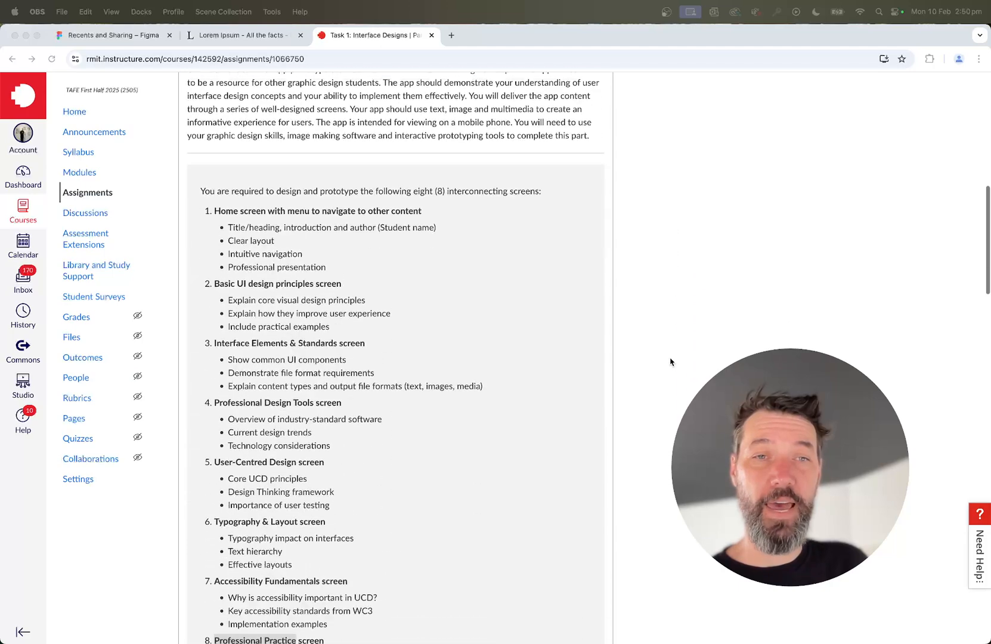
pyautogui.scroll(-2, 670, 361)
pyautogui.scroll(2, 670, 361)
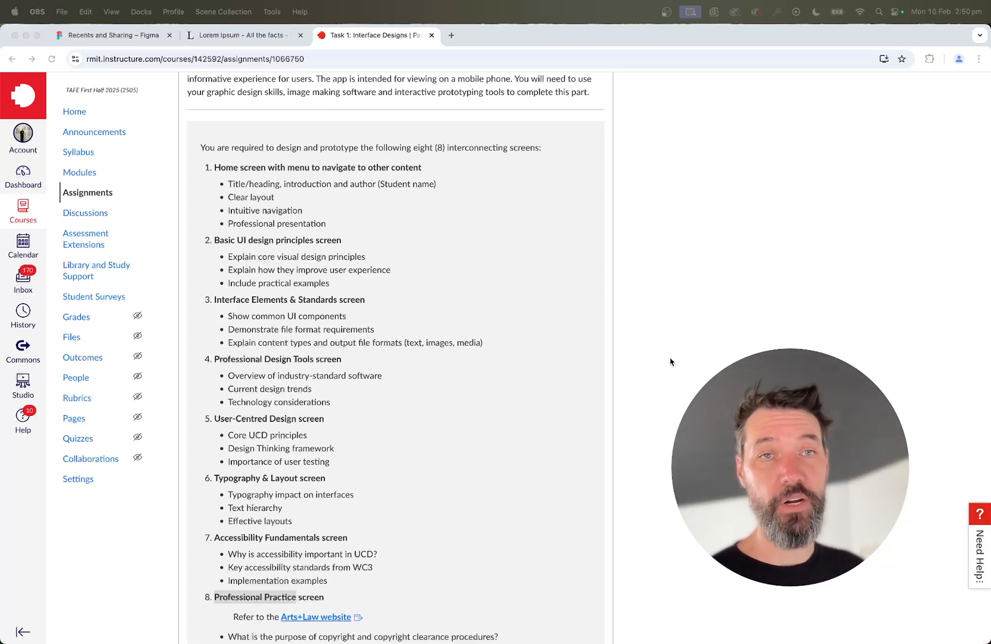
pyautogui.scroll(-1, 411, 265)
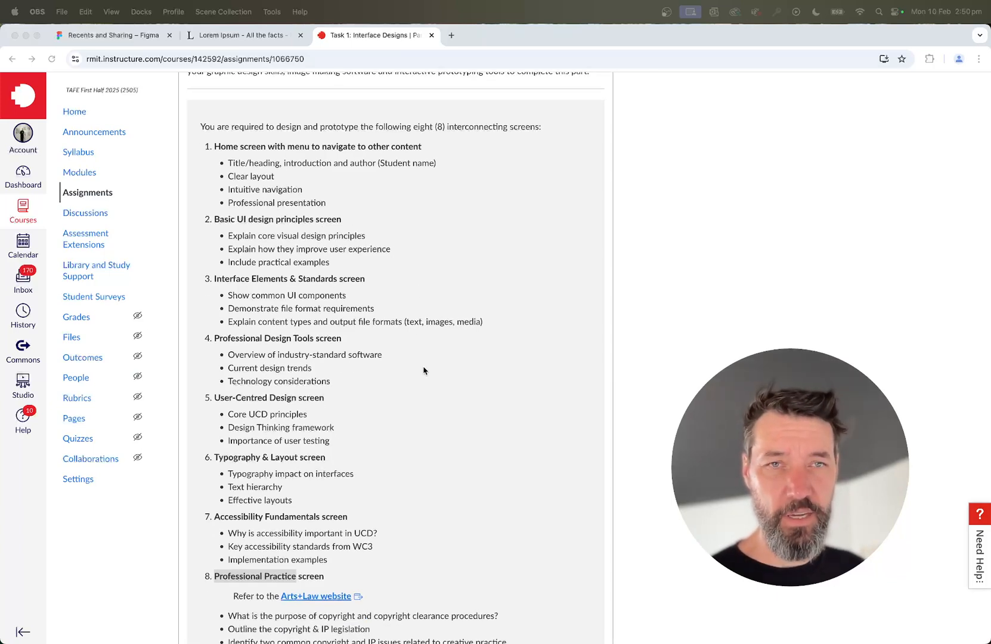
pyautogui.scroll(3, 423, 370)
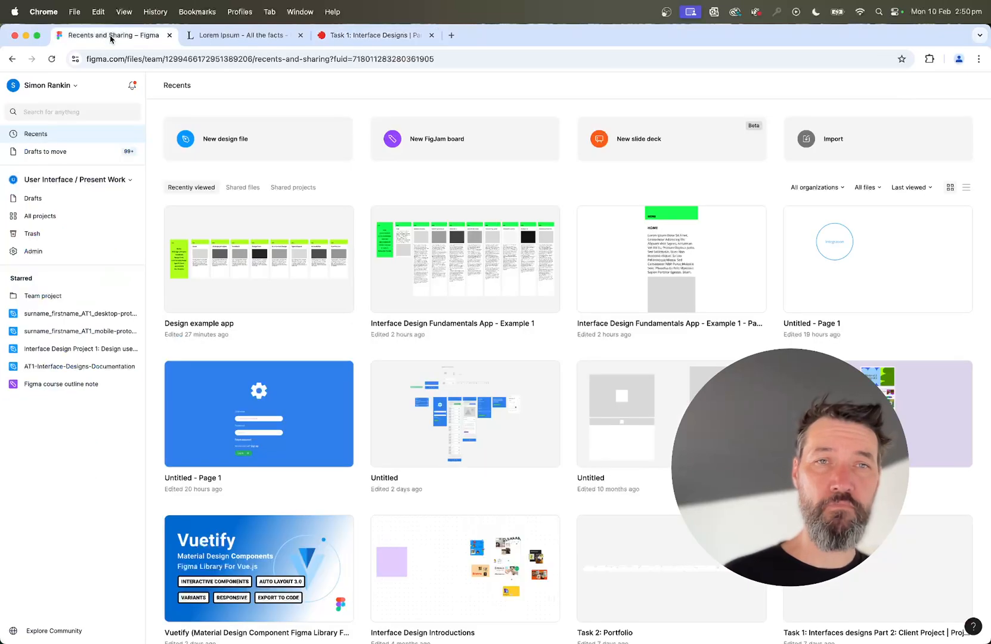
# Switch to Figma, create a new design file and name it Fundamentals app.
pyautogui.click(111, 39)
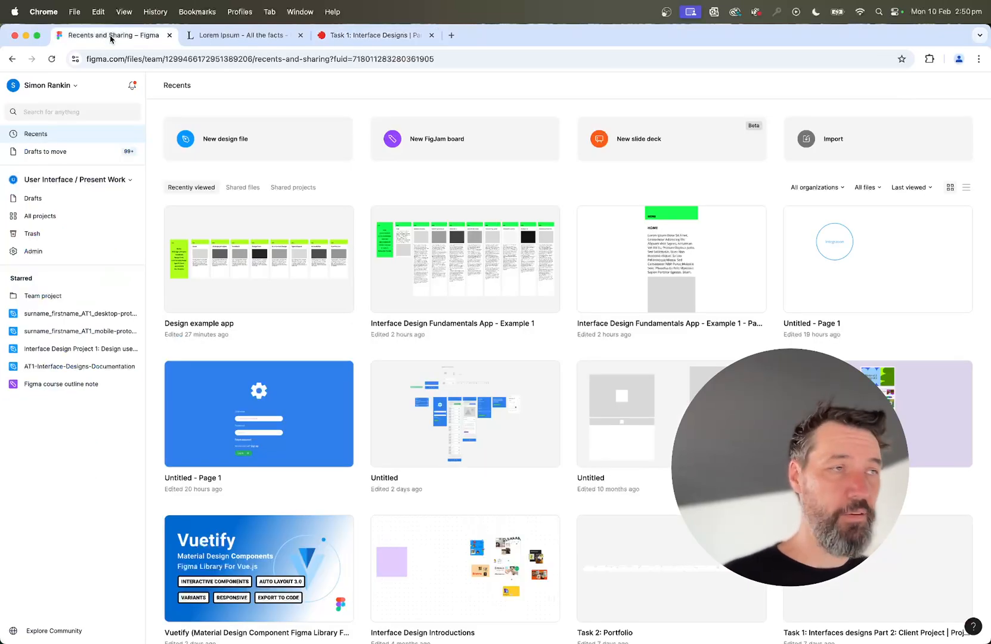
pyautogui.click(222, 144)
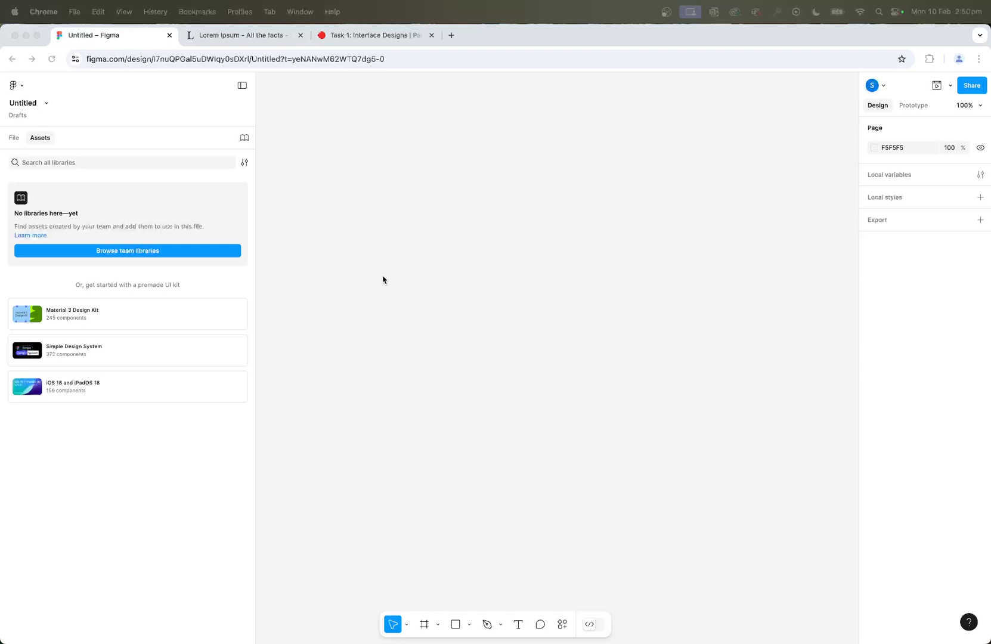
pyautogui.click(25, 105)
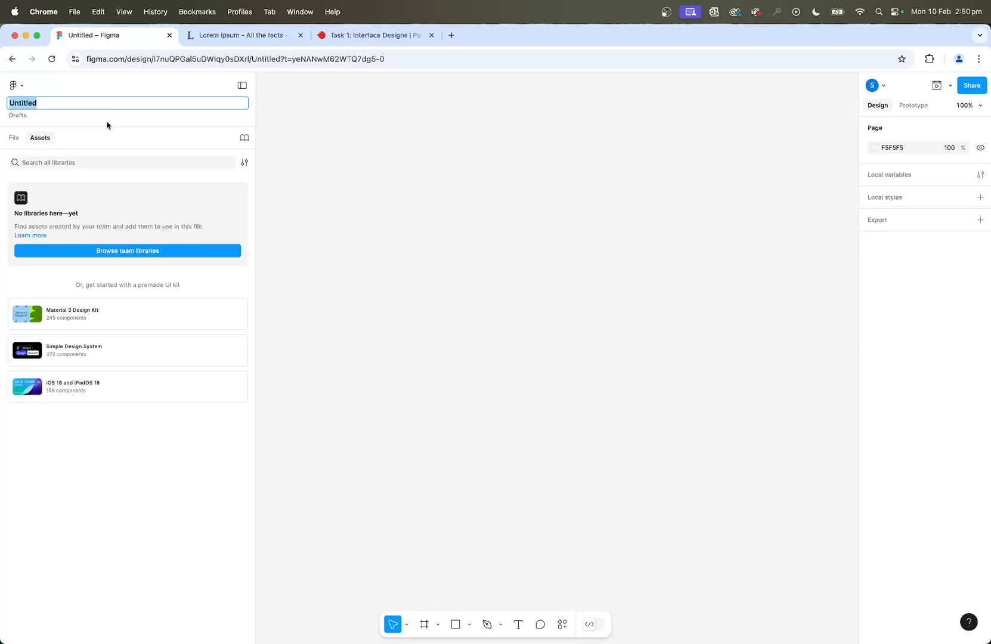
pyautogui.write('Fundamenatls app')
pyautogui.click(177, 443)
pyautogui.doubleClick(42, 103)
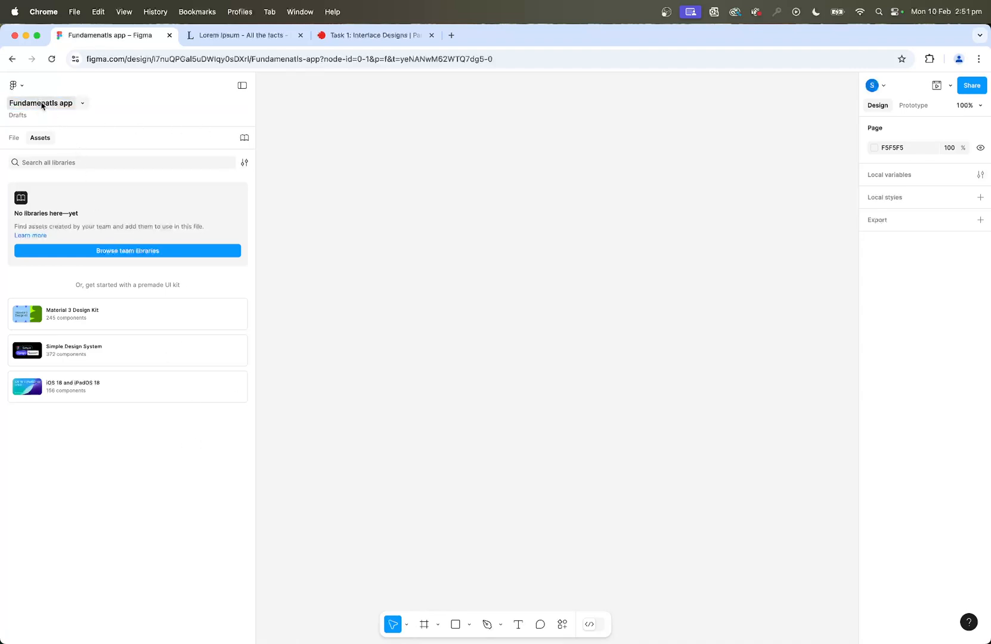
pyautogui.click(46, 103)
pyautogui.rightClick(47, 103)
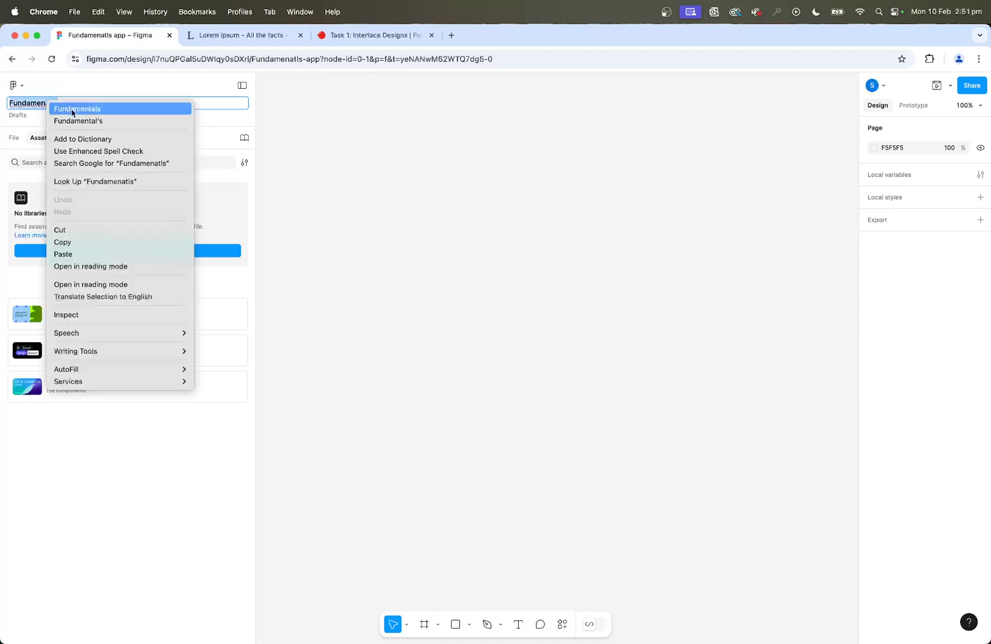
pyautogui.click(72, 110)
pyautogui.click(136, 456)
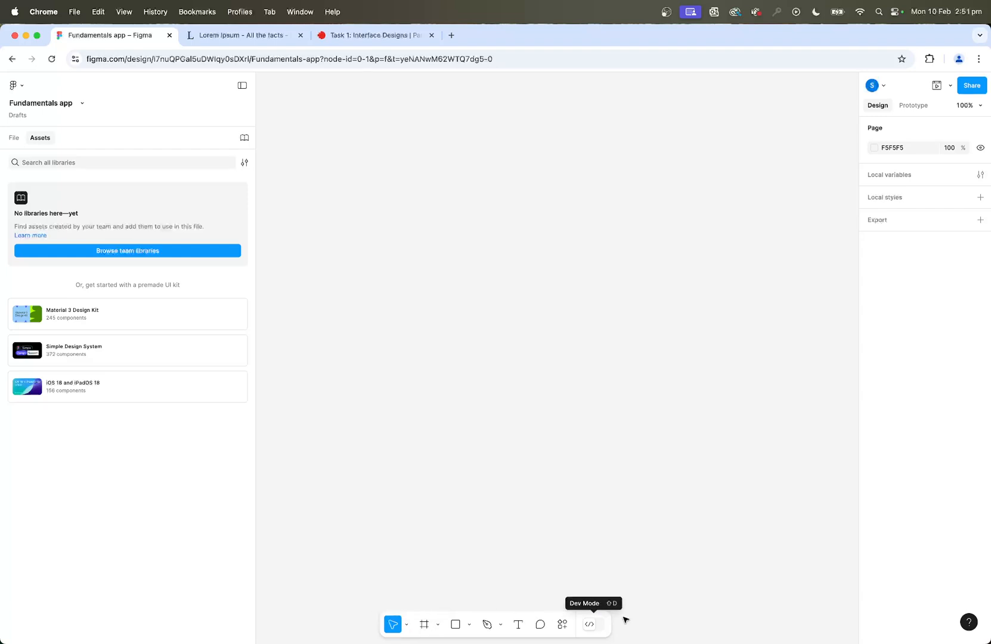
# Add an iPhone 13 & 14 frame to the canvas and rename it Home.
pyautogui.click(424, 627)
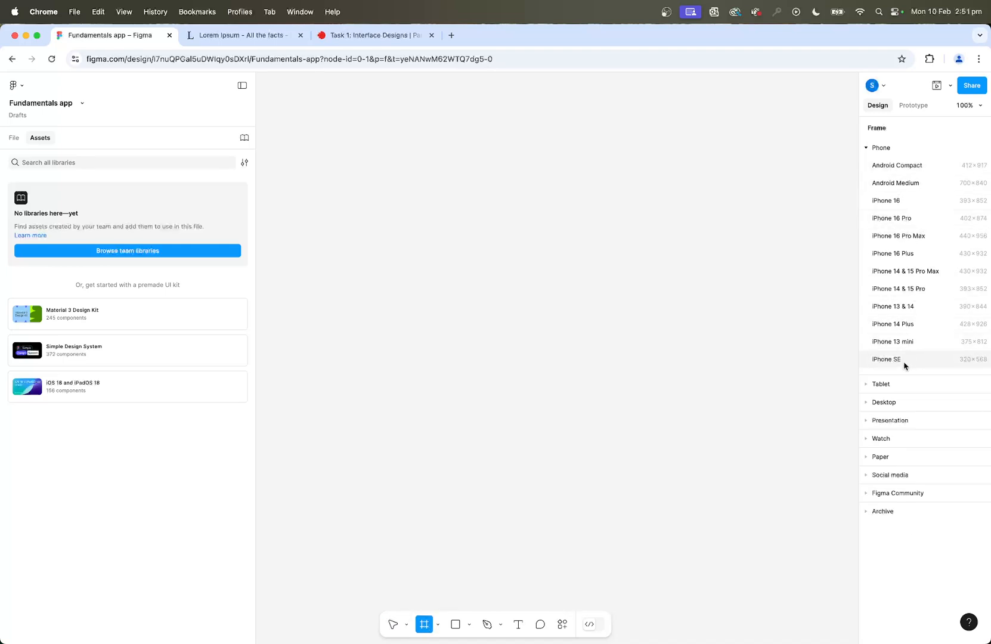
pyautogui.click(895, 306)
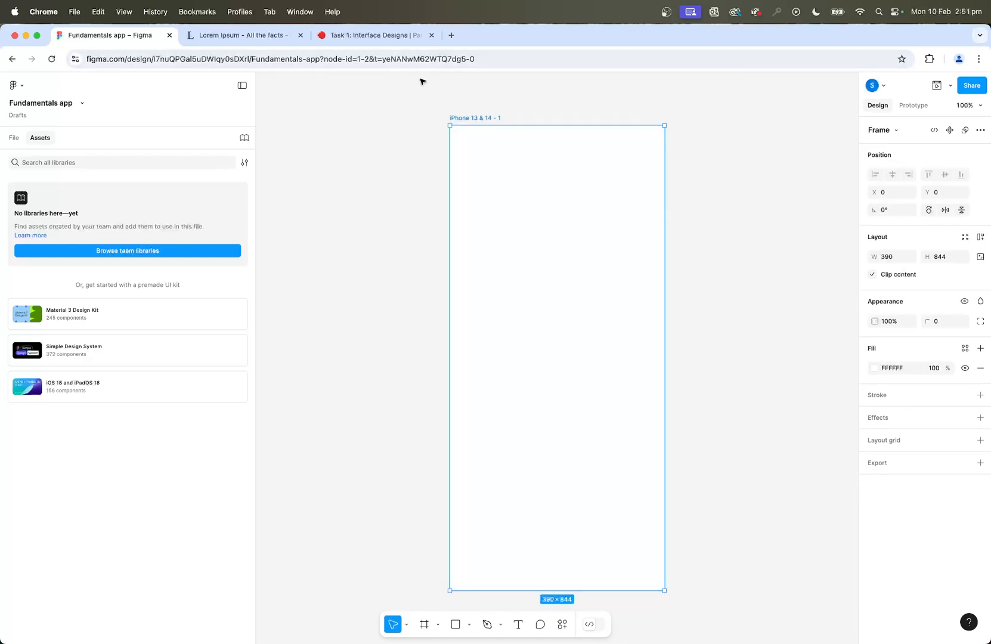
pyautogui.doubleClick(471, 118)
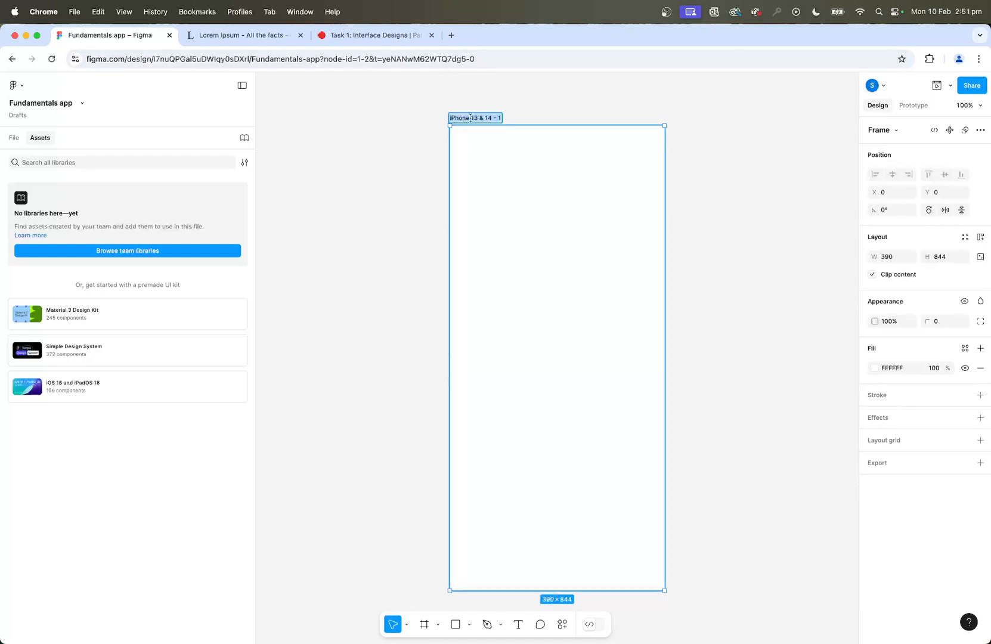
pyautogui.write('Home')
pyautogui.click(501, 111)
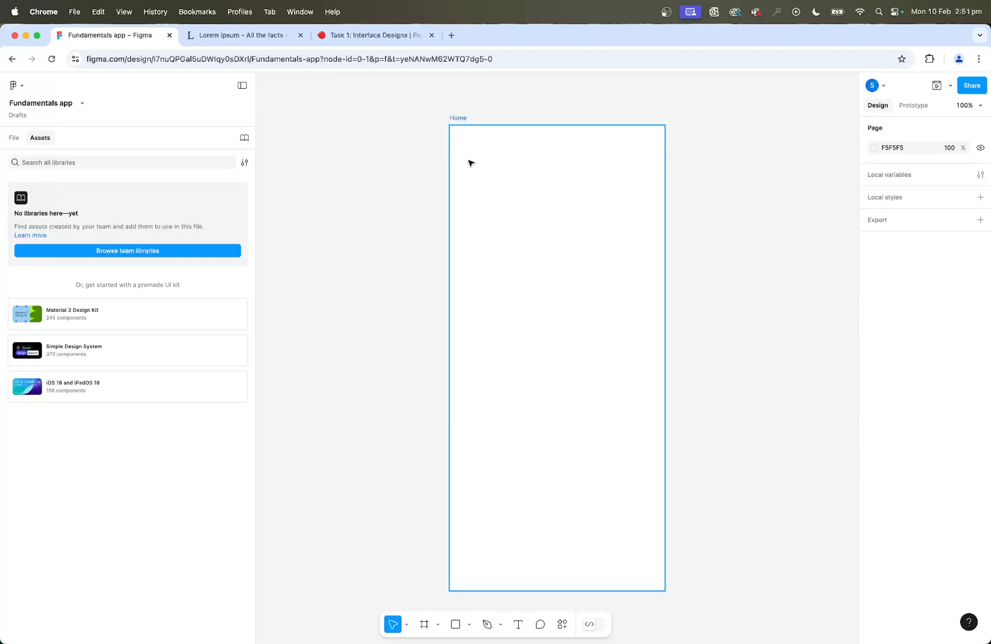
# Add a layout grid to the Home frame and change its type to Columns.
pyautogui.click(460, 118)
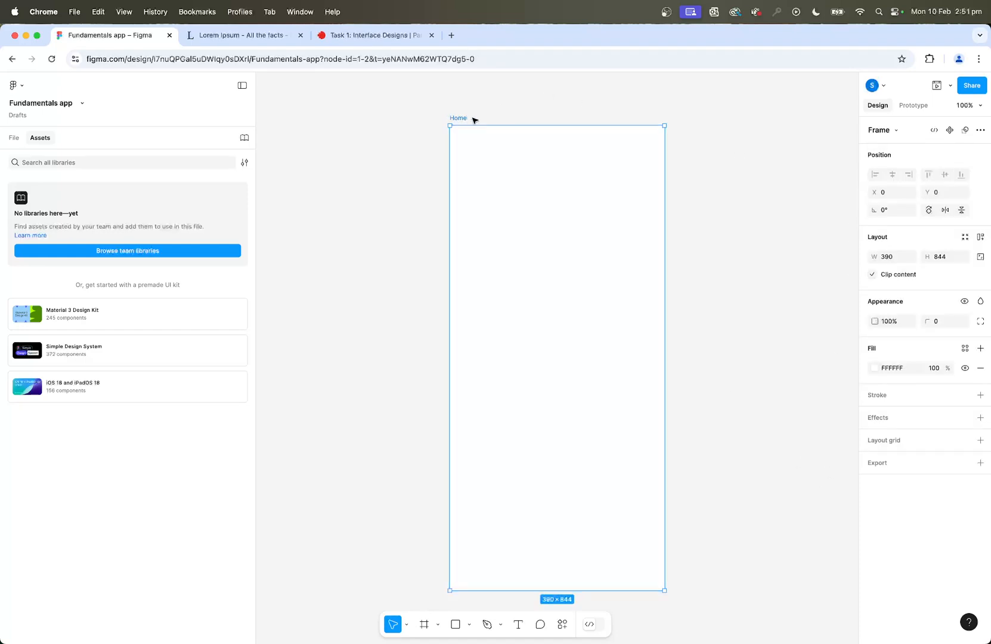
pyautogui.click(980, 441)
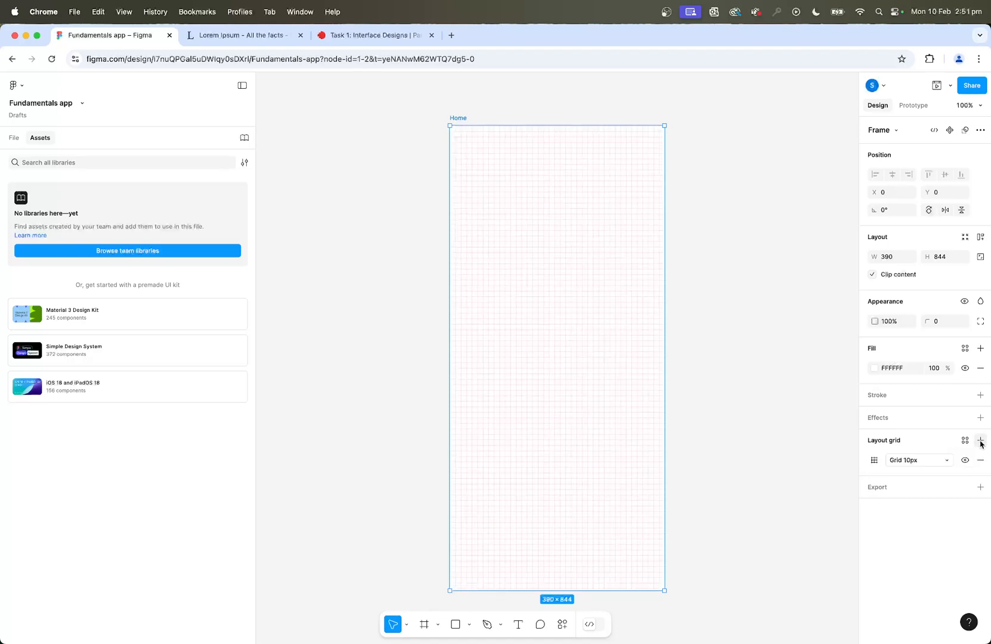
pyautogui.click(876, 460)
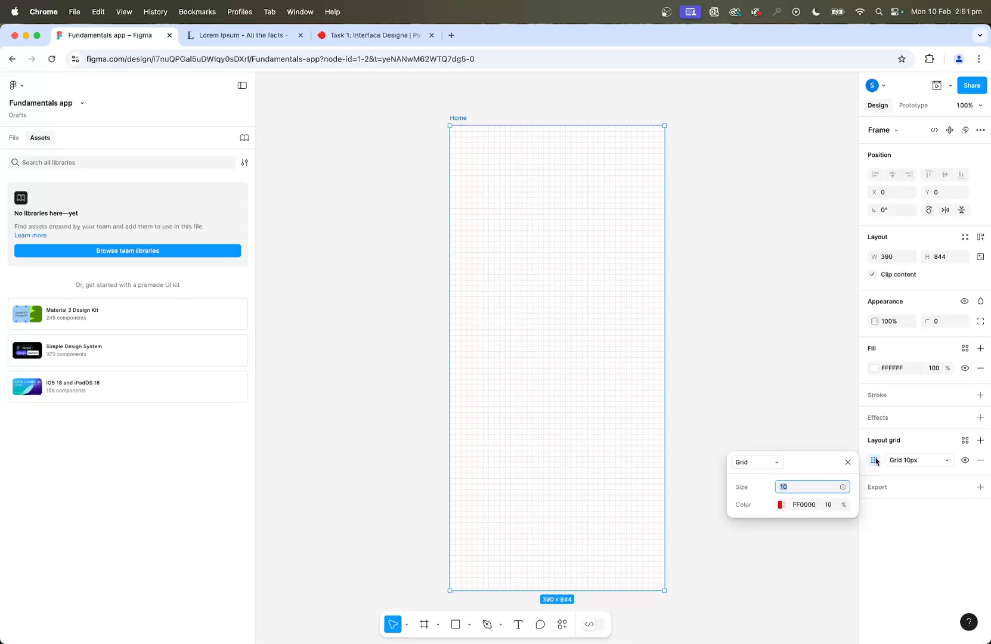
pyautogui.click(755, 463)
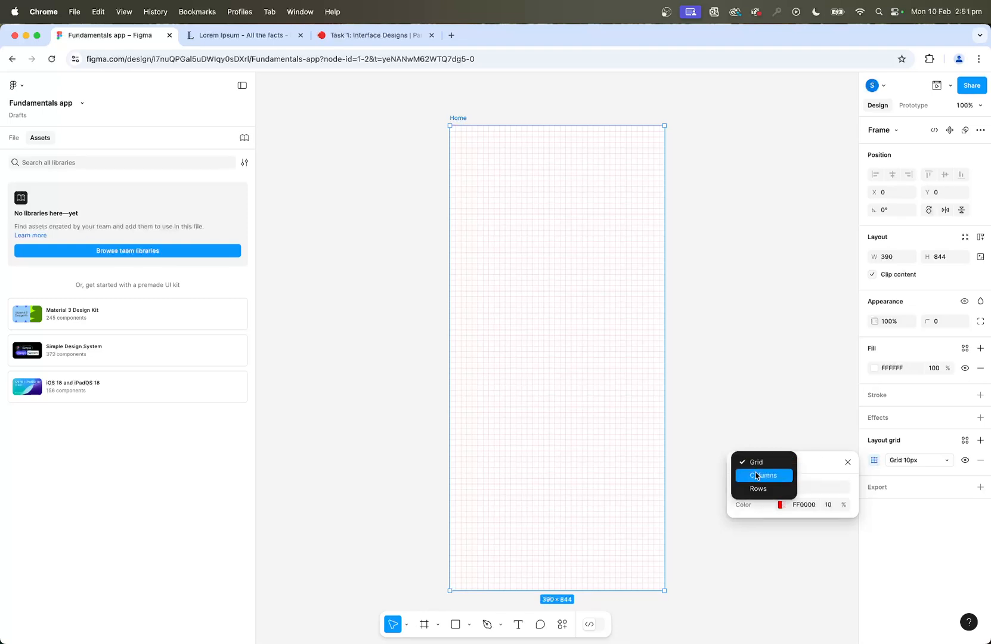
pyautogui.click(756, 476)
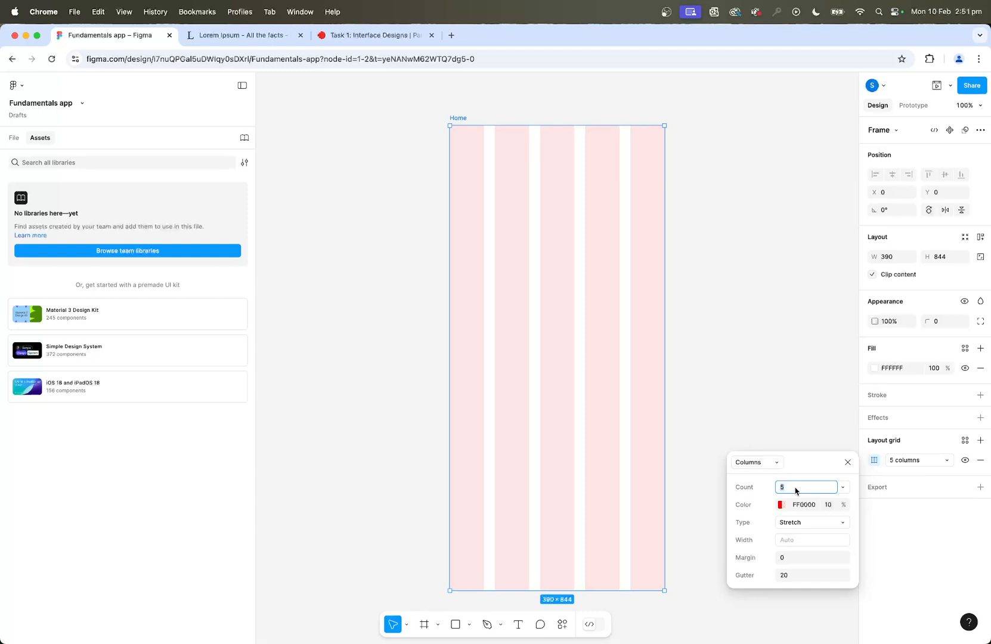
# Set the Home frame's column grid to a count of 4 with a margin of 20.
pyautogui.write('4')
pyautogui.click(798, 558)
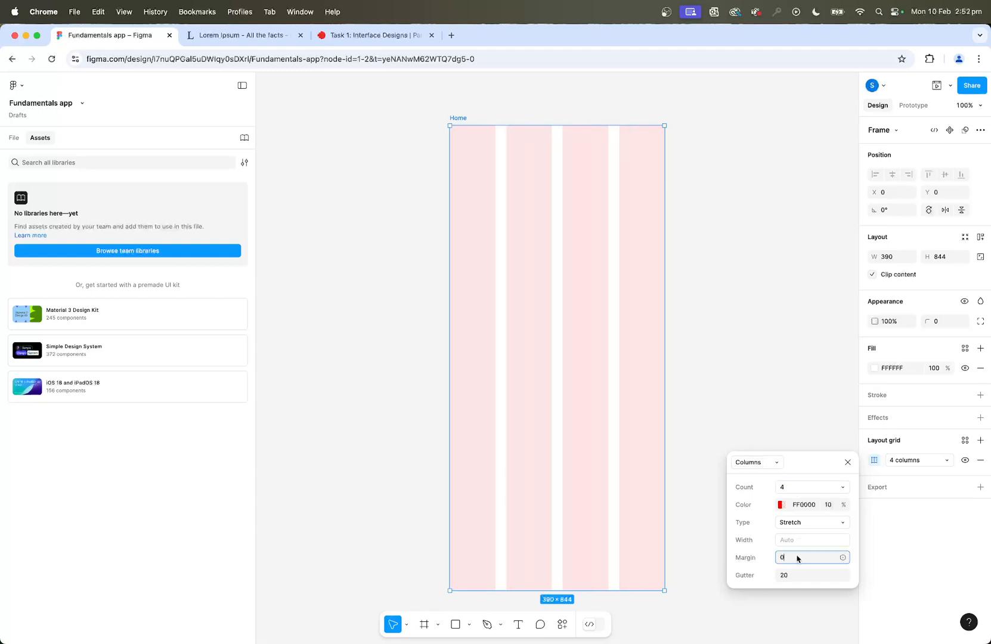
pyautogui.doubleClick(798, 558)
pyautogui.write('20')
pyautogui.click(802, 488)
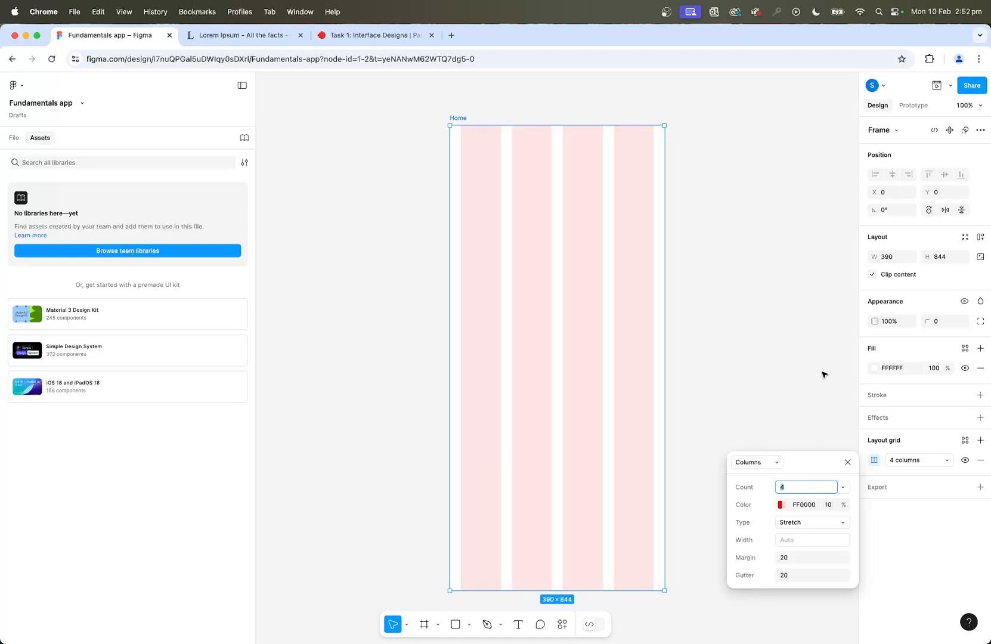
pyautogui.scroll(2, 764, 358)
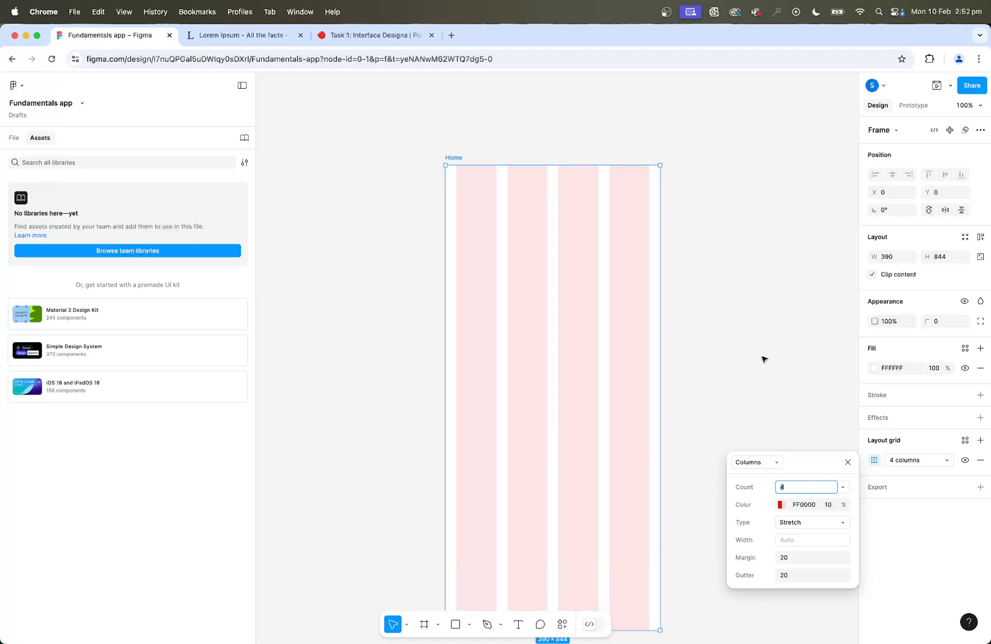
pyautogui.click(764, 359)
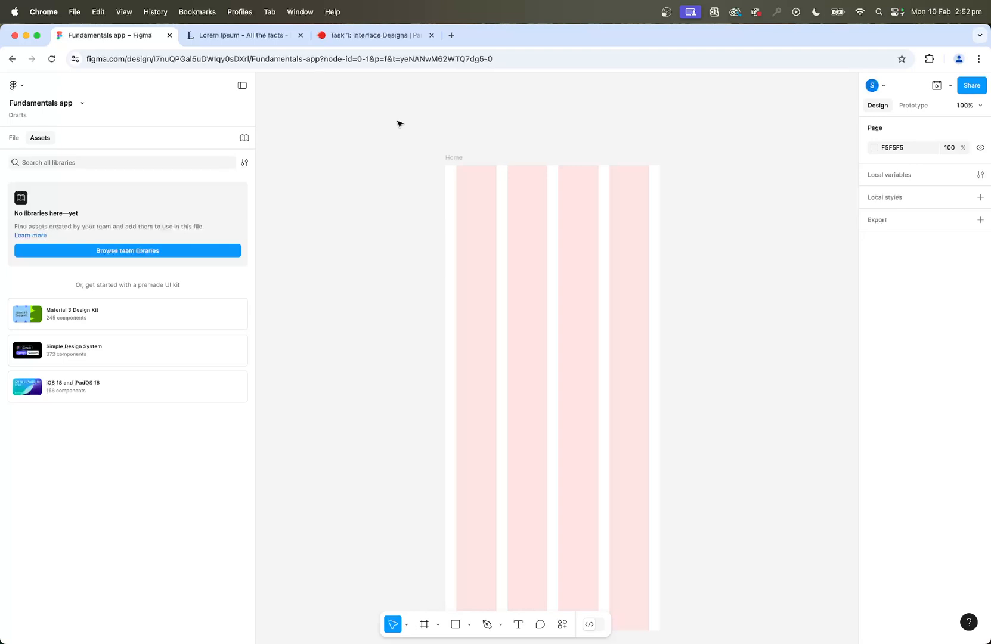
# Show the rulers and place a horizontal guide at 100 across the Home frame.
pyautogui.hotkey('shift', 'r')
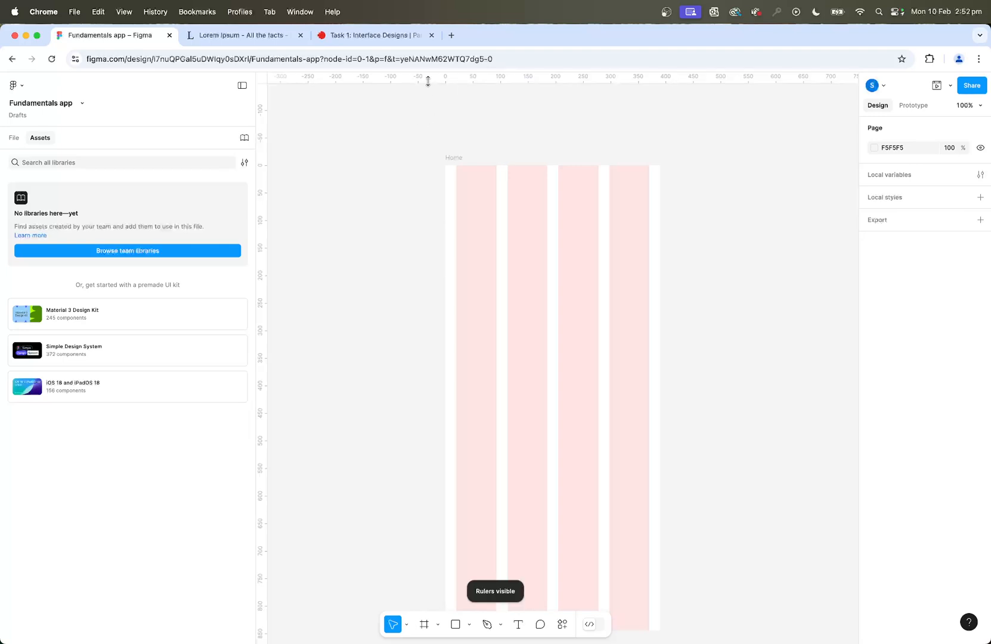
pyautogui.moveTo(421, 80); pyautogui.dragTo(409, 220)
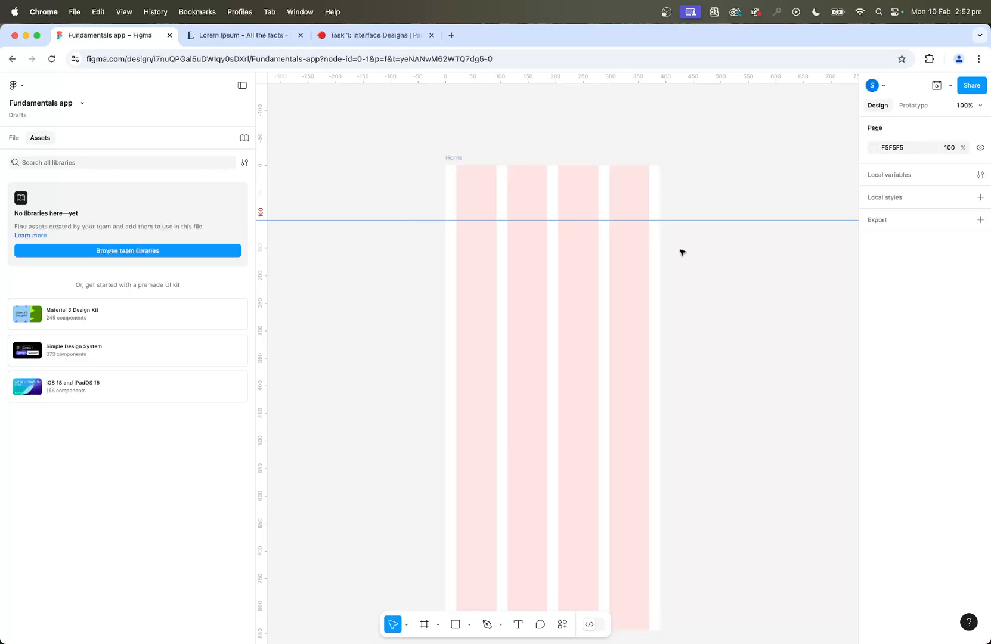
# Toggle the rulers and the layout grid off and back on.
pyautogui.hotkey('shift', 'r')
pyautogui.hotkey('shift', 'r')
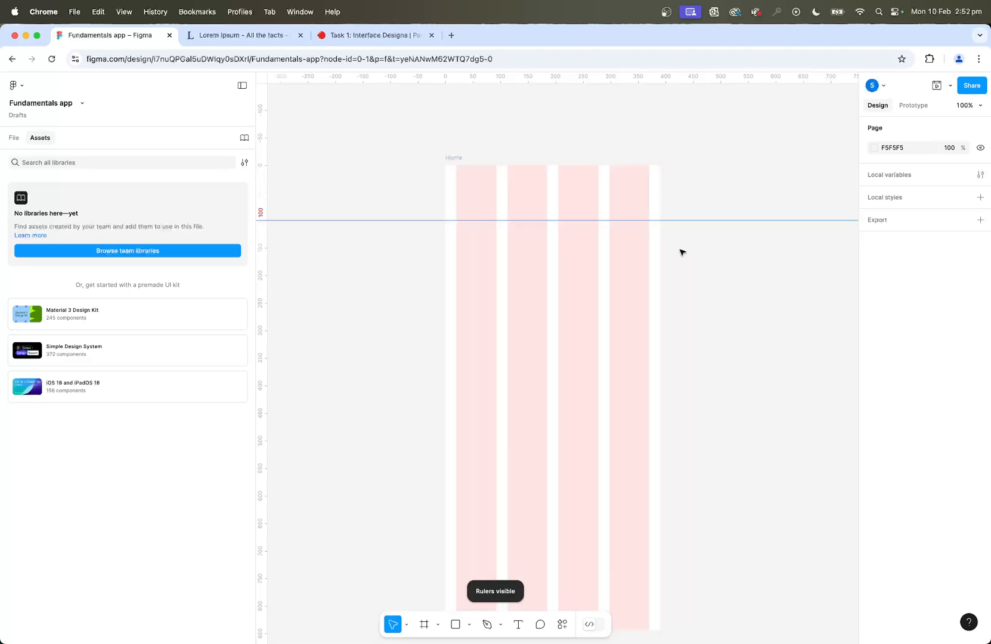
pyautogui.hotkey('ctrl', 'g')
pyautogui.hotkey('ctrl', 'g')
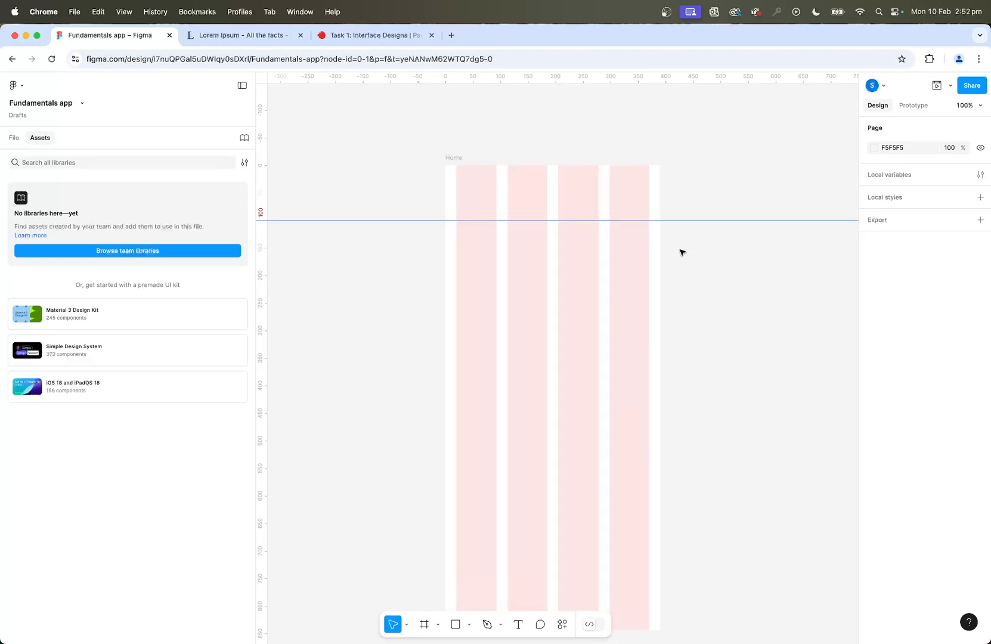
# Draw a 390 × 100 header rectangle across the top of the Home frame and fill it with green 95FF00.
pyautogui.click(457, 625)
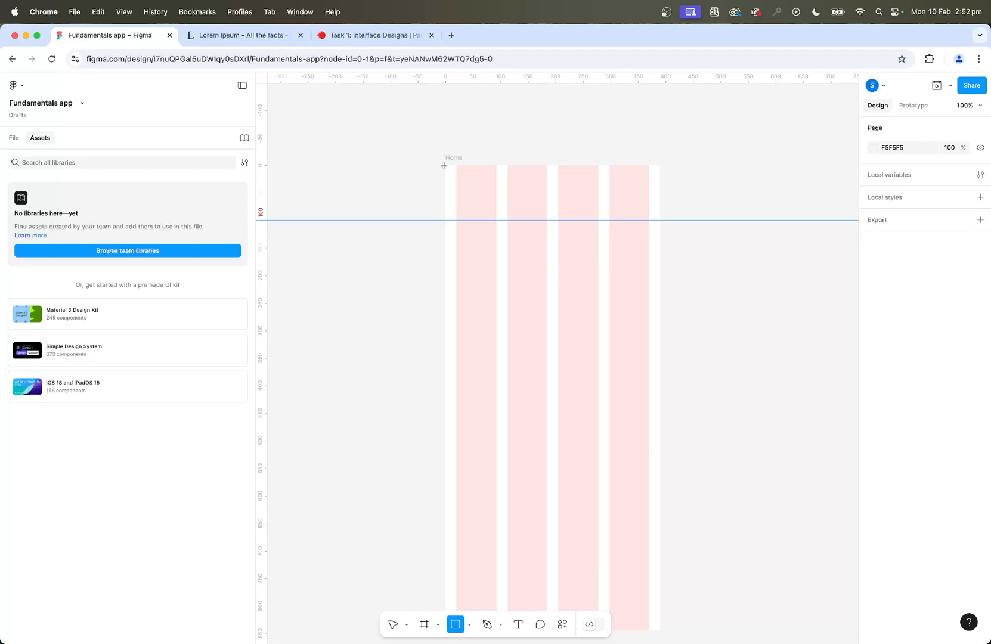
pyautogui.moveTo(446, 165); pyautogui.dragTo(660, 219)
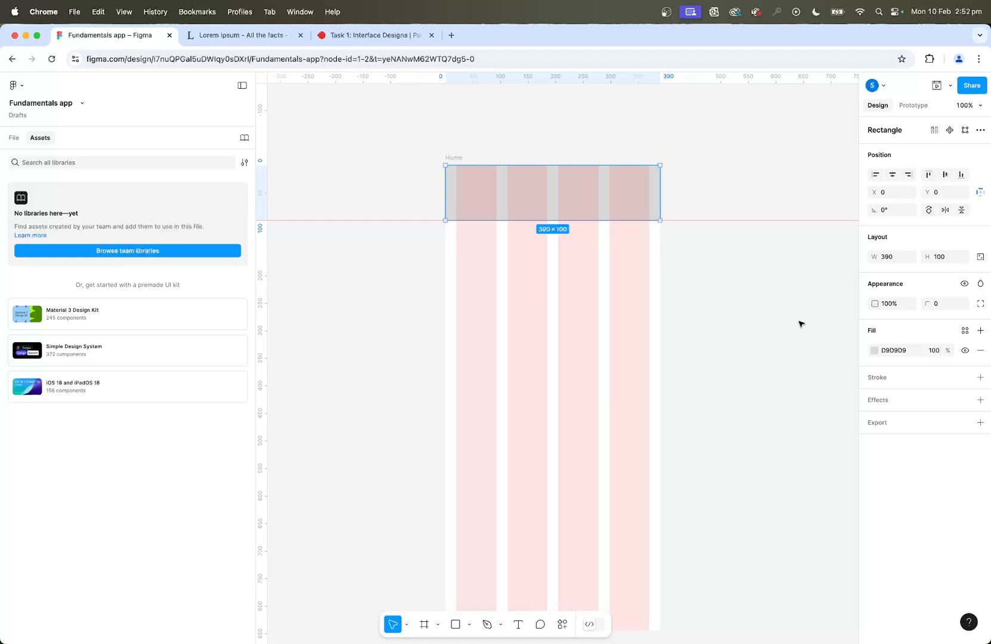
pyautogui.click(875, 351)
pyautogui.moveTo(782, 514); pyautogui.dragTo(777, 514)
pyautogui.moveTo(813, 459); pyautogui.dragTo(872, 363)
pyautogui.moveTo(779, 516); pyautogui.dragTo(781, 517)
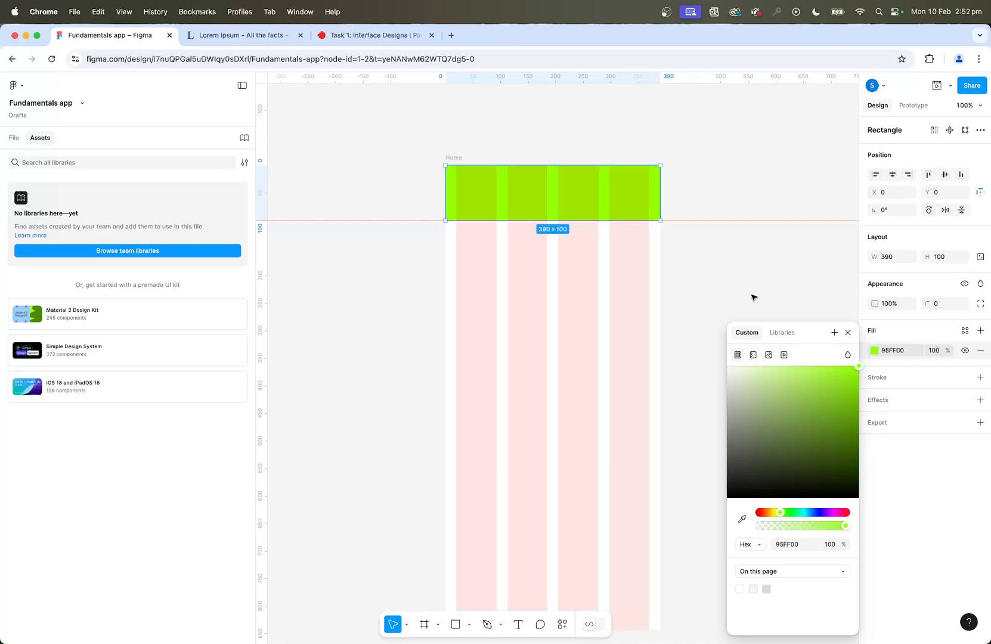
pyautogui.click(849, 332)
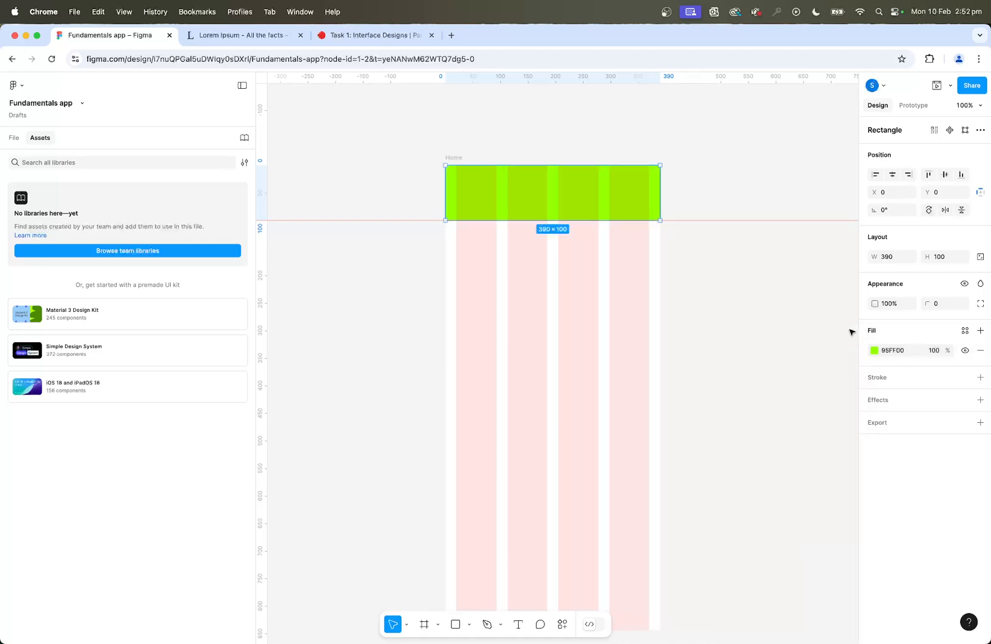
pyautogui.click(476, 146)
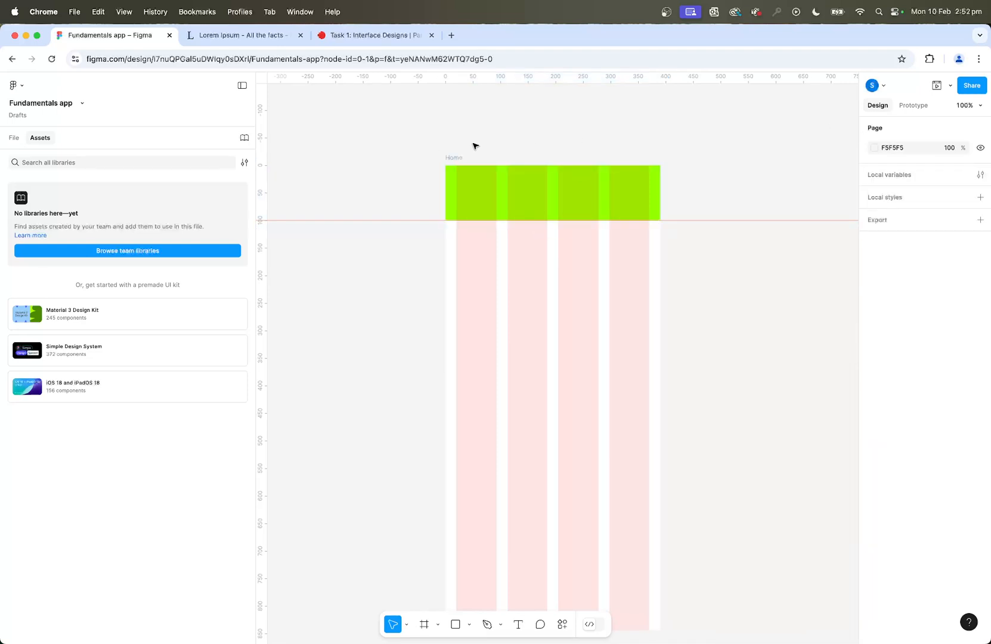
# Preview the Home frame in the phone mockup, move the preview window aside and close it.
pyautogui.click(456, 157)
pyautogui.scroll(-2, 679, 261)
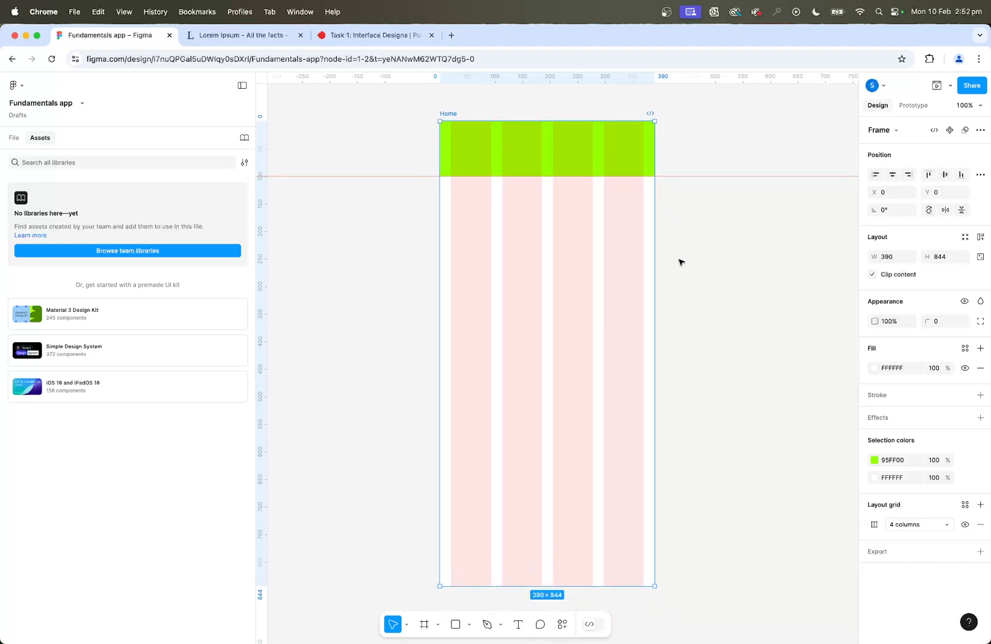
pyautogui.hscroll(2, 680, 261)
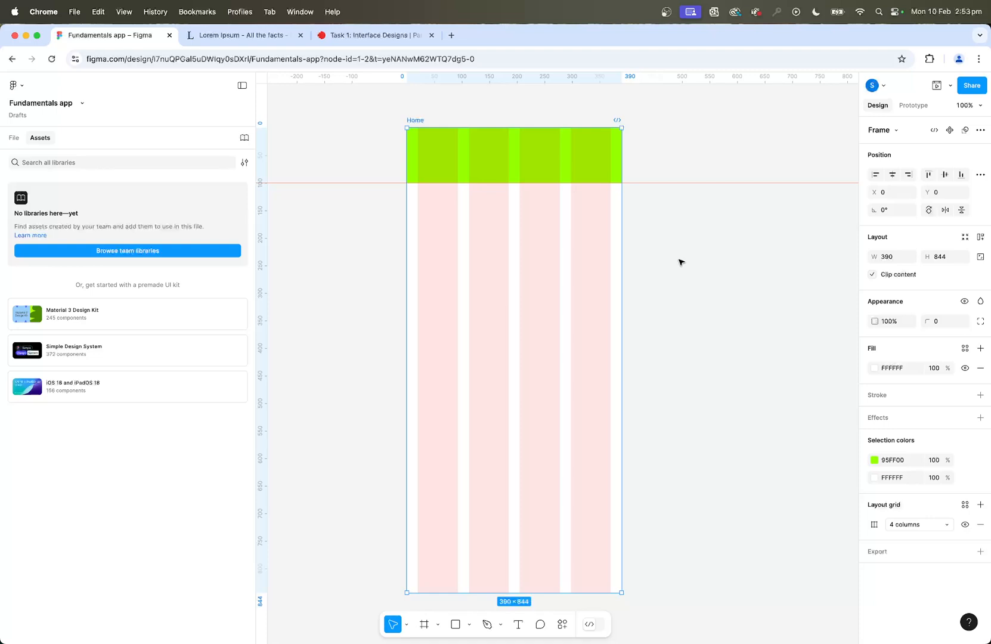
pyautogui.click(951, 88)
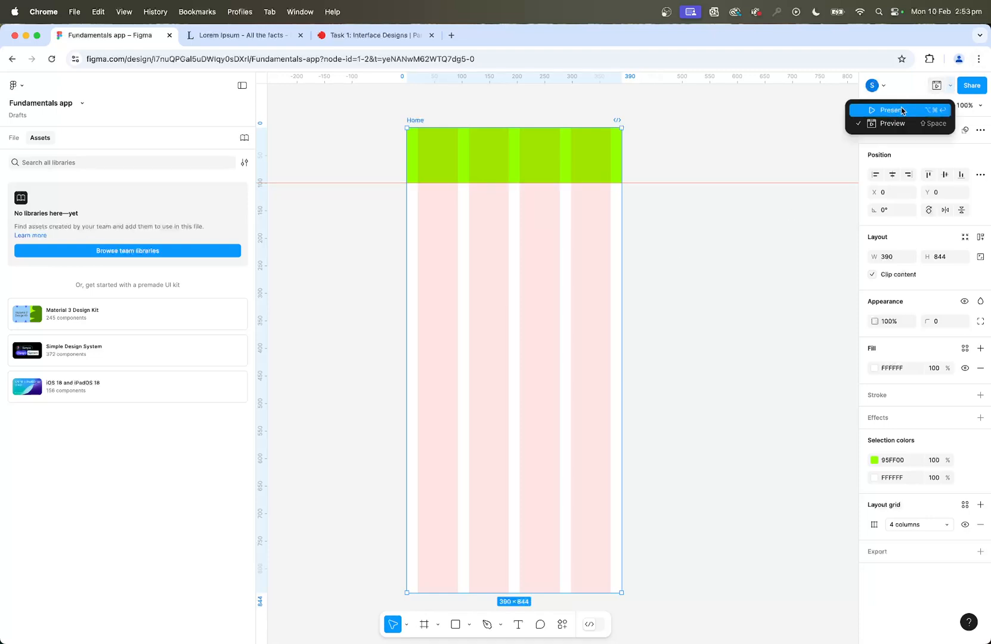
pyautogui.click(871, 127)
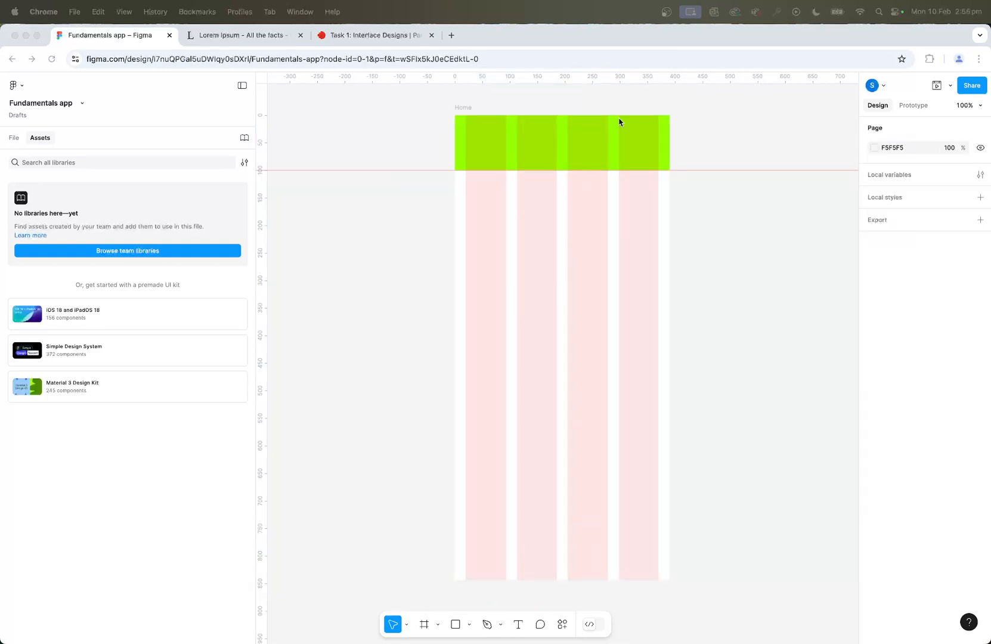
pyautogui.click(936, 87)
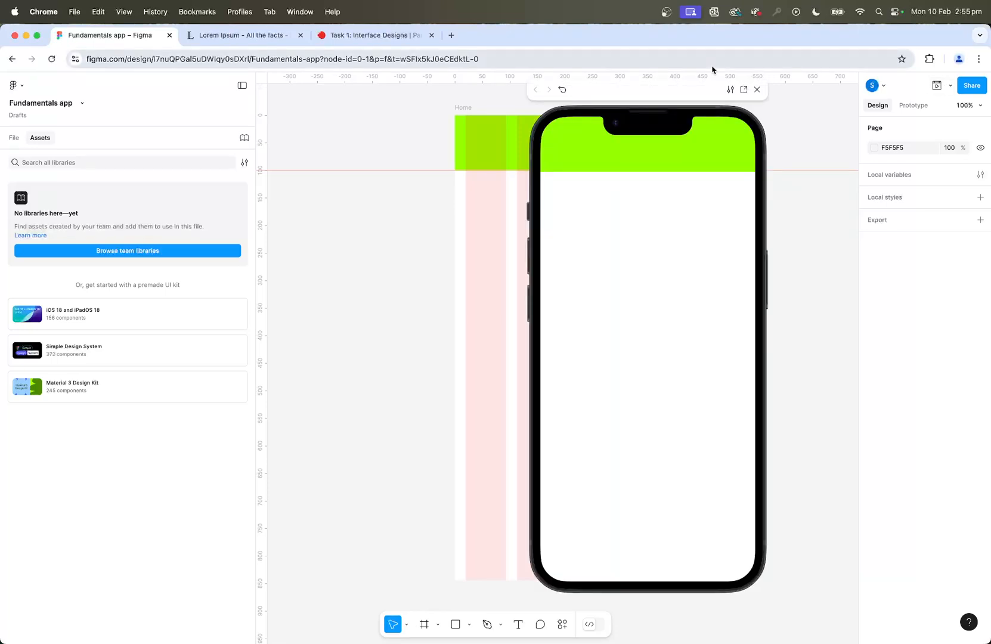
pyautogui.moveTo(674, 90); pyautogui.dragTo(735, 111)
pyautogui.click(824, 110)
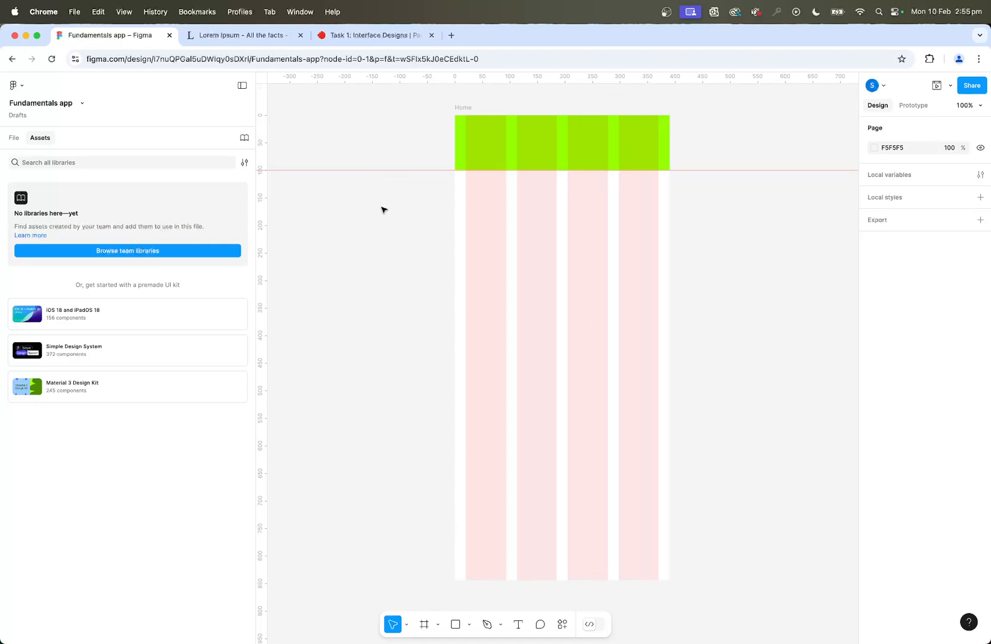
# Hide the rulers and toggle the layout grid off and back on.
pyautogui.hotkey('shift', 'r')
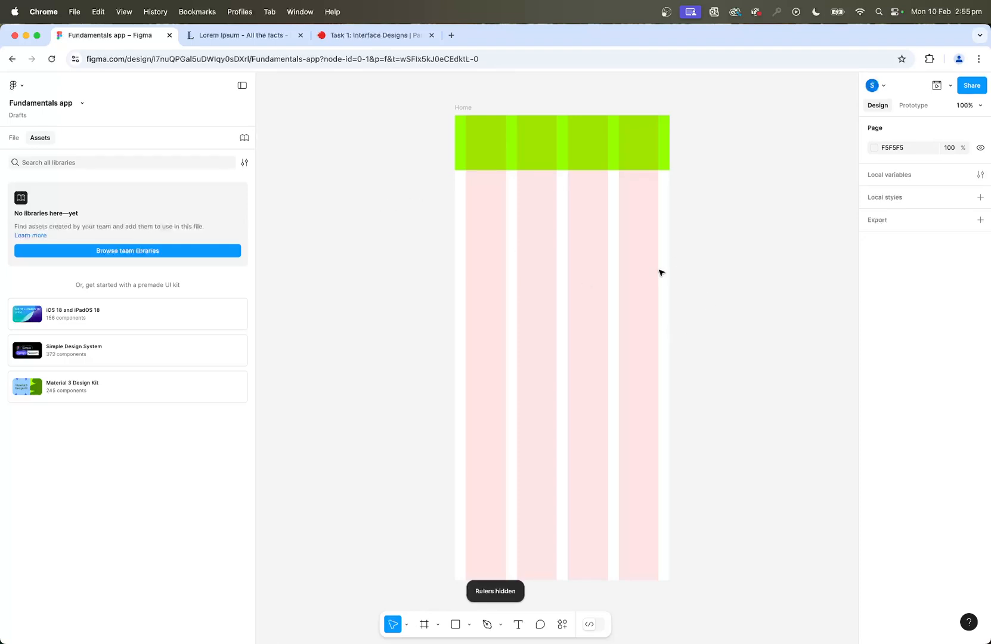
pyautogui.hotkey('ctrl', 'g')
pyautogui.hotkey('ctrl', 'g')
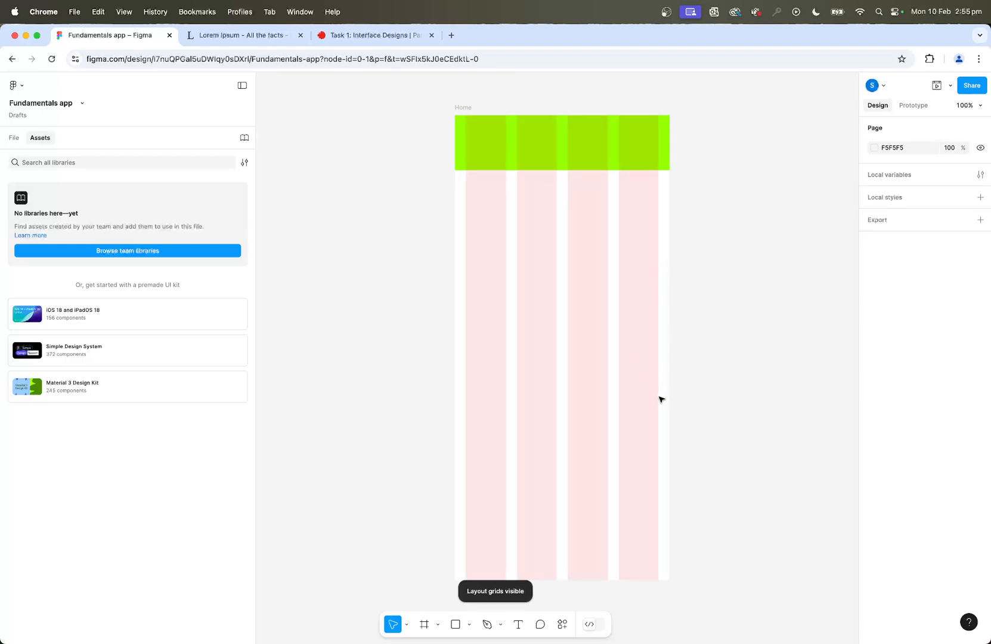
# Add the text "Home" in a box about 350 × 79 across the four columns below the header, using the Open Sans font.
pyautogui.click(518, 624)
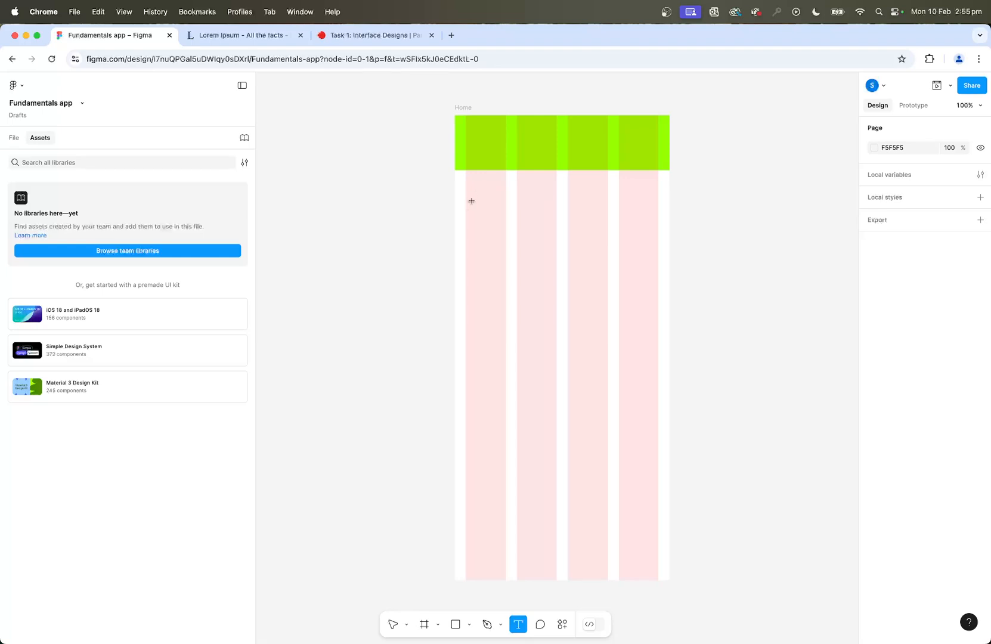
pyautogui.moveTo(467, 185); pyautogui.dragTo(659, 227)
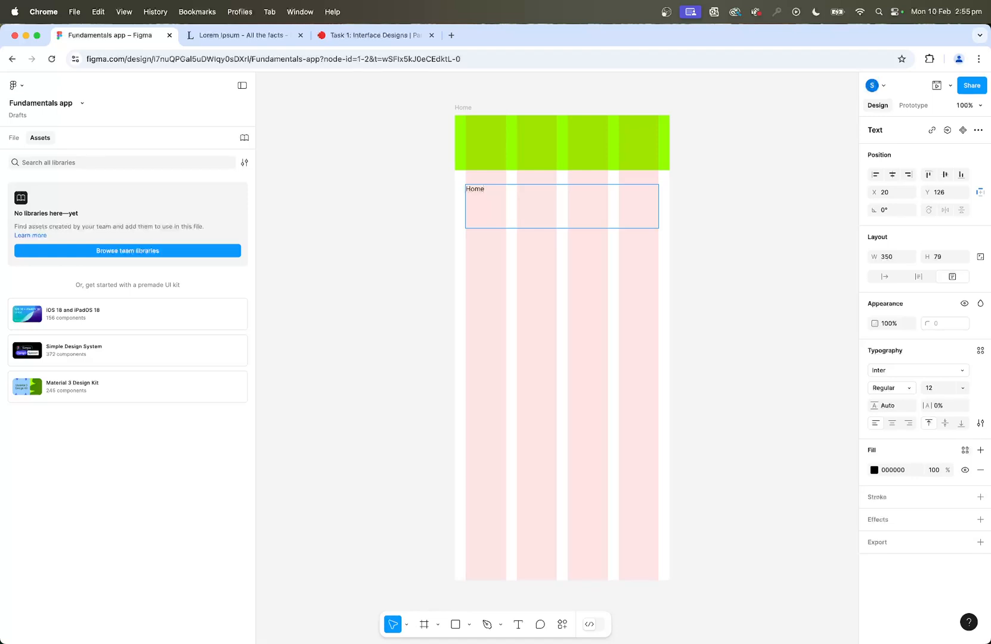
pyautogui.press('super+a')
pyautogui.click(927, 371)
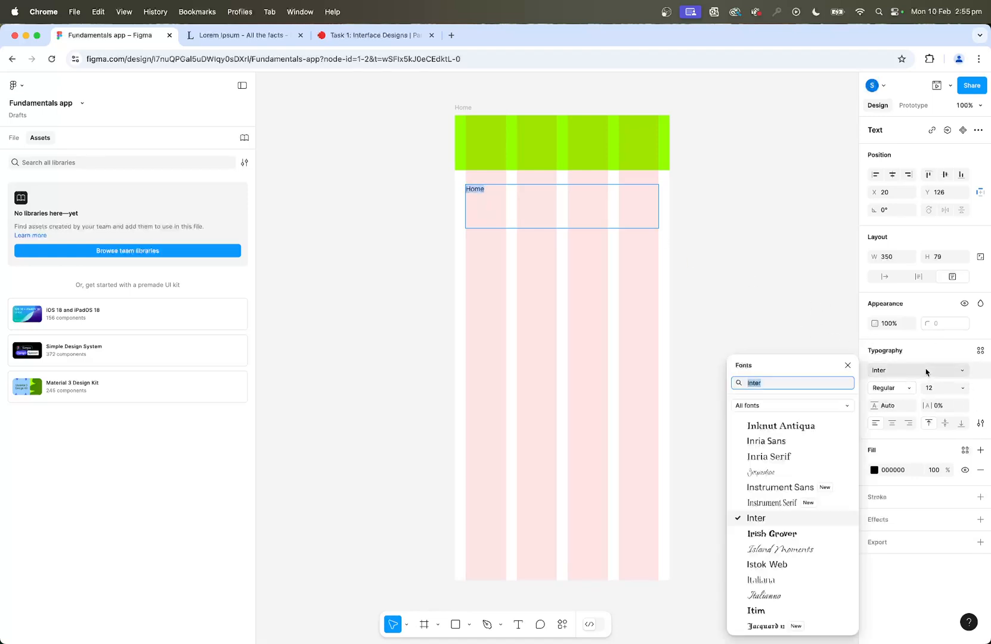
pyautogui.write('open')
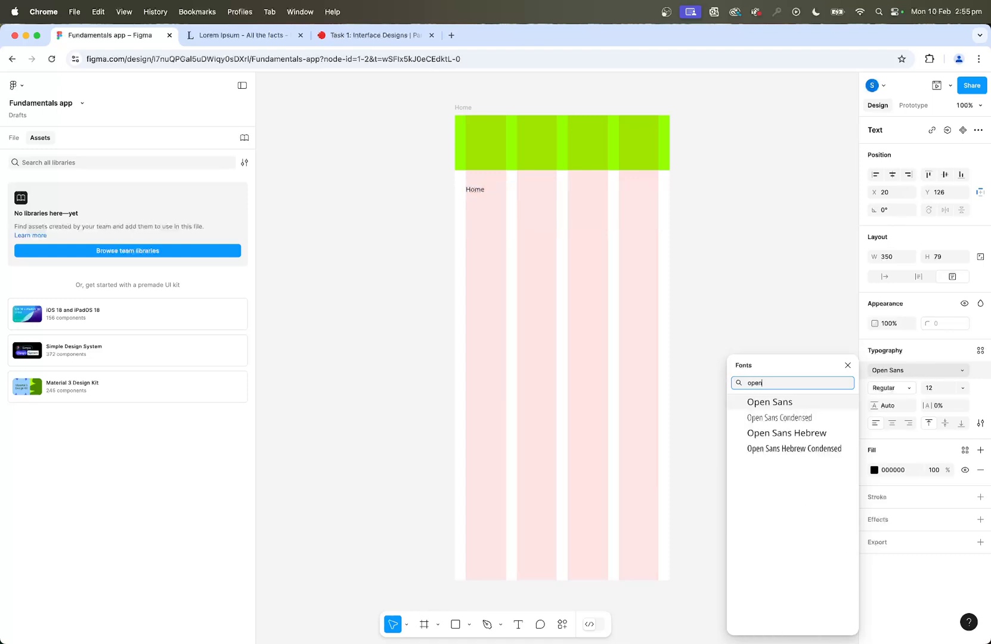
pyautogui.click(823, 403)
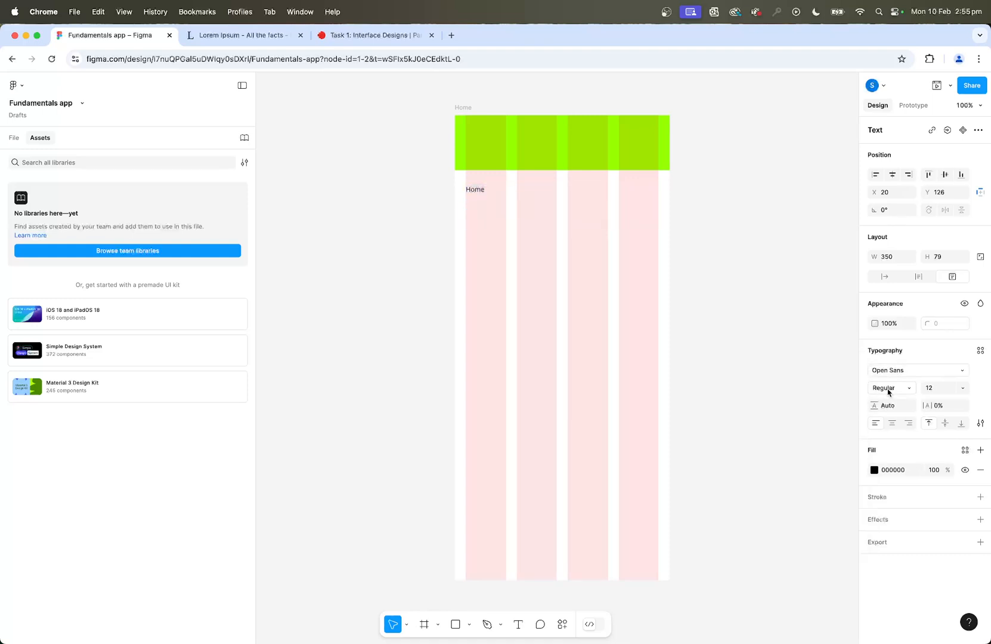
# Set the "Home" heading to Bold, left-aligned, at size 24.
pyautogui.click(909, 389)
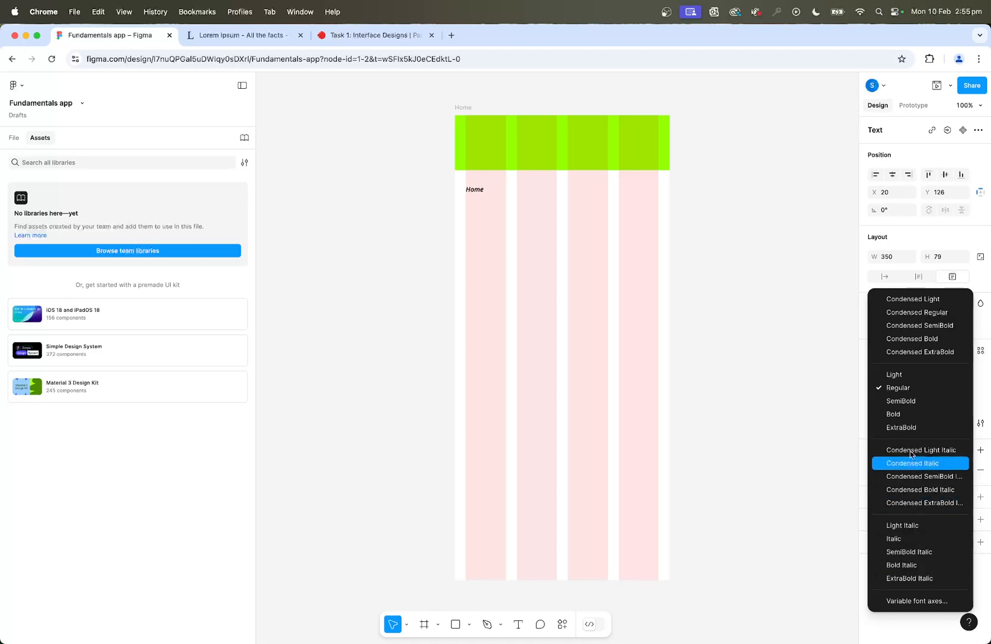
pyautogui.click(909, 415)
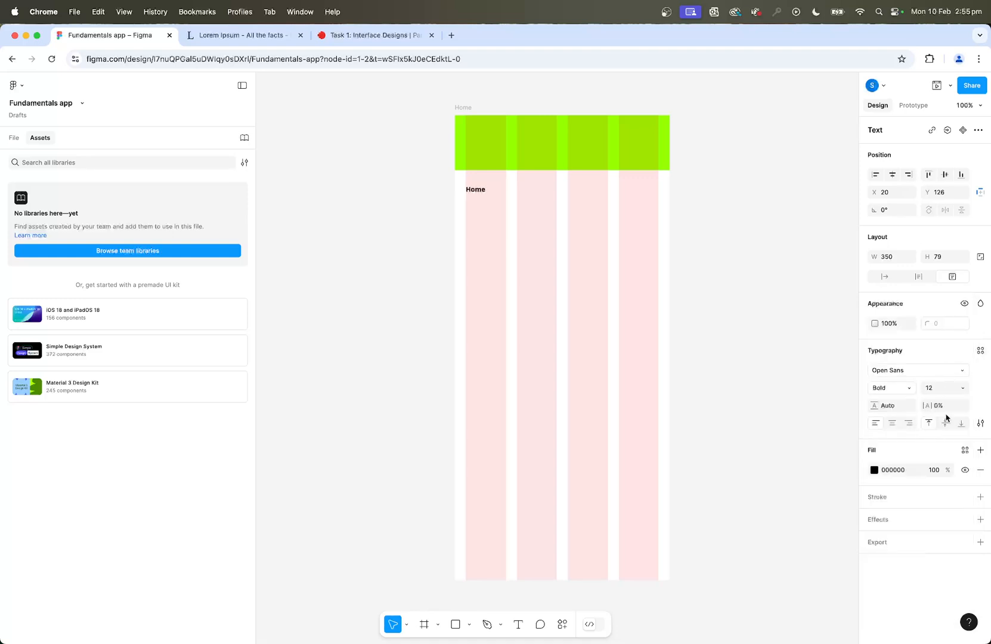
pyautogui.click(893, 425)
pyautogui.click(876, 423)
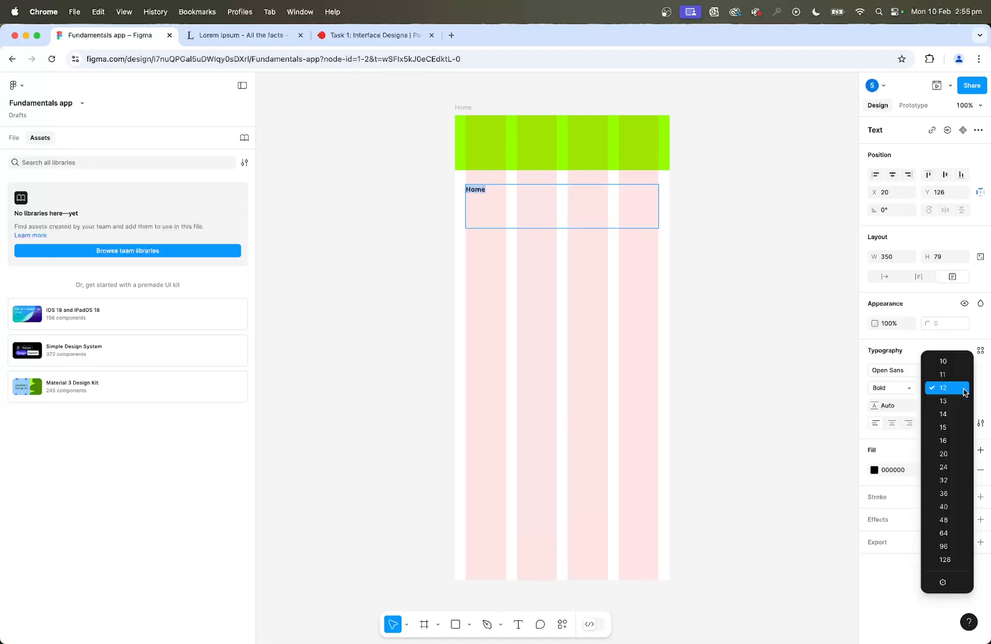
pyautogui.click(962, 387)
pyautogui.click(943, 481)
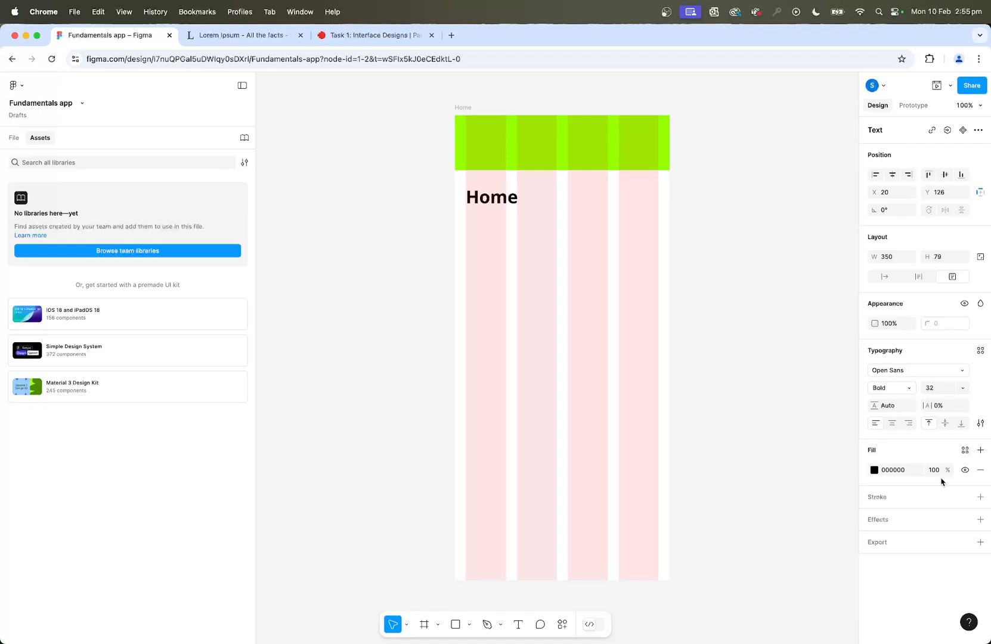
pyautogui.click(965, 390)
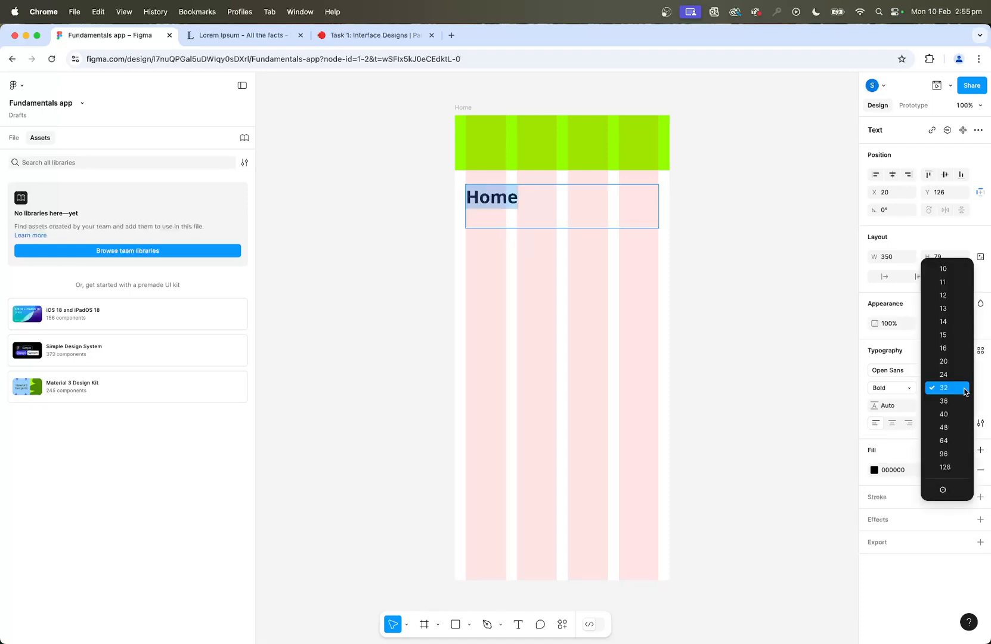
pyautogui.click(964, 376)
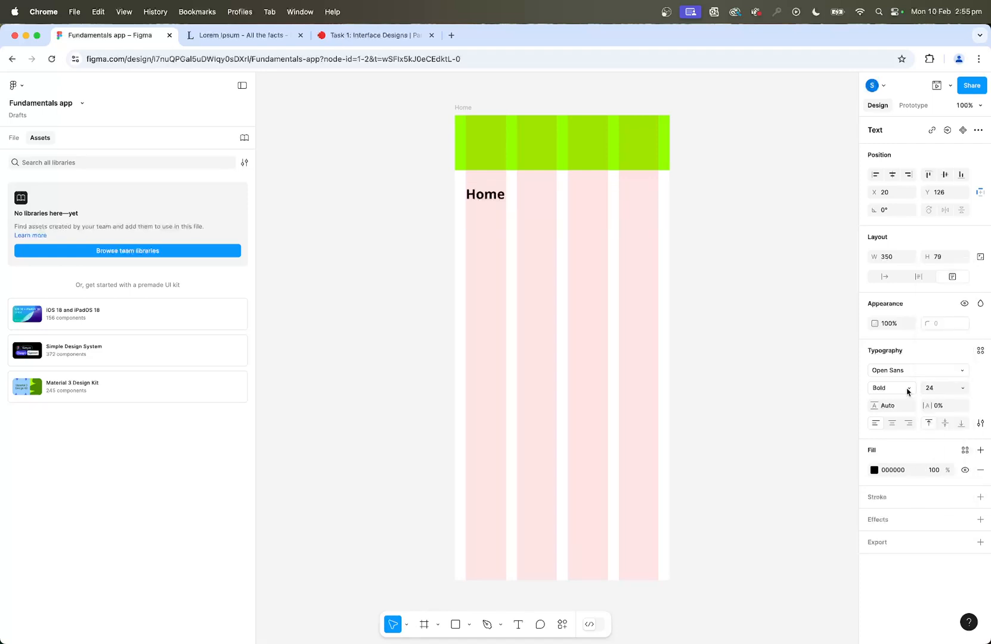
# Shorten the "Home" heading's text box to a height of about 43.
pyautogui.doubleClick(573, 227)
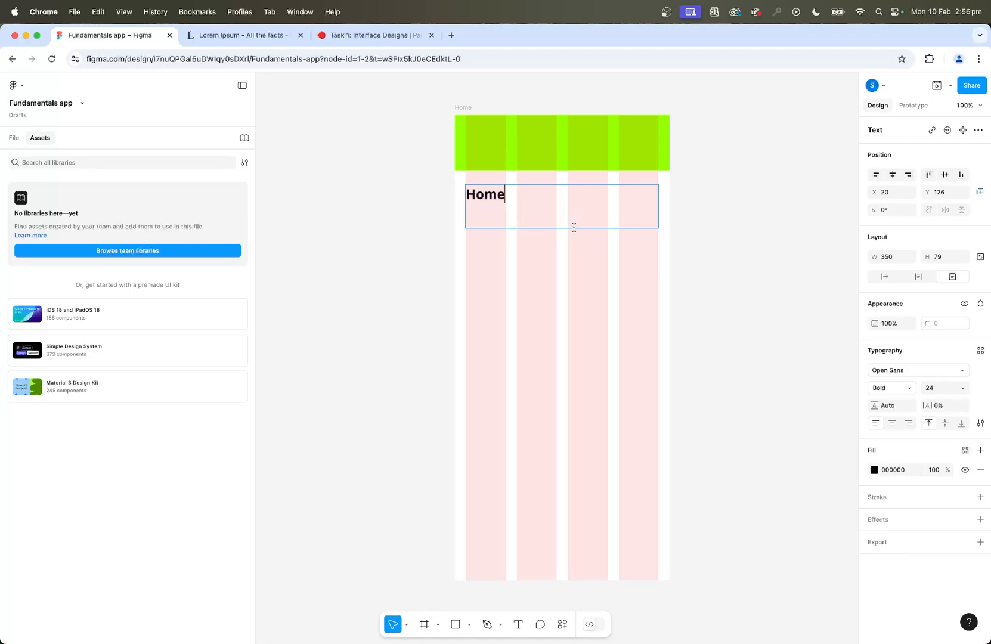
pyautogui.press('Escape')
pyautogui.moveTo(578, 228); pyautogui.dragTo(578, 210)
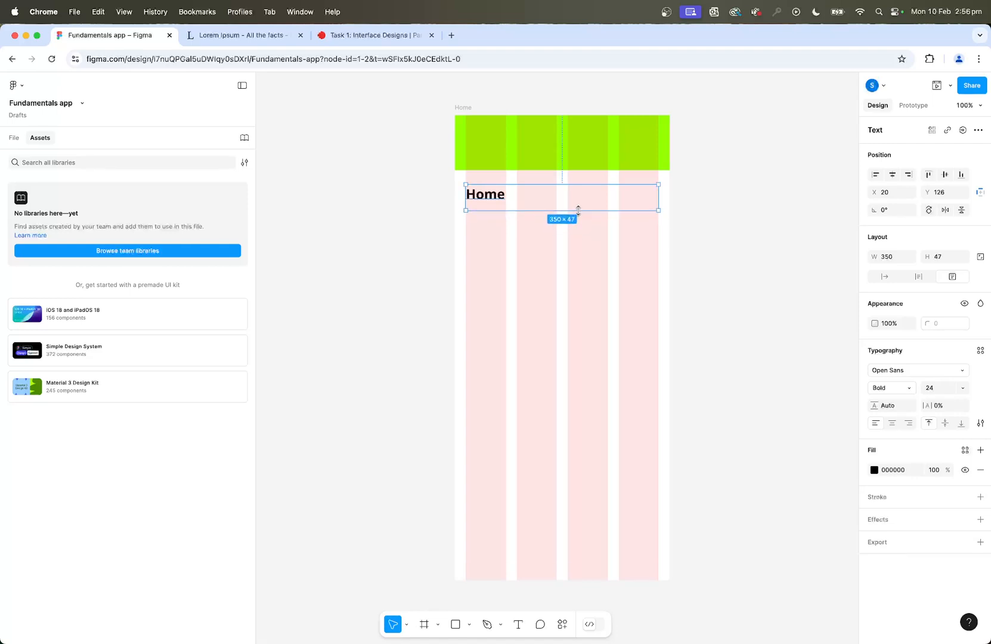
# Draw a placeholder rectangle about 345 × 232 below the "Home" heading, starting at the first column.
pyautogui.click(518, 624)
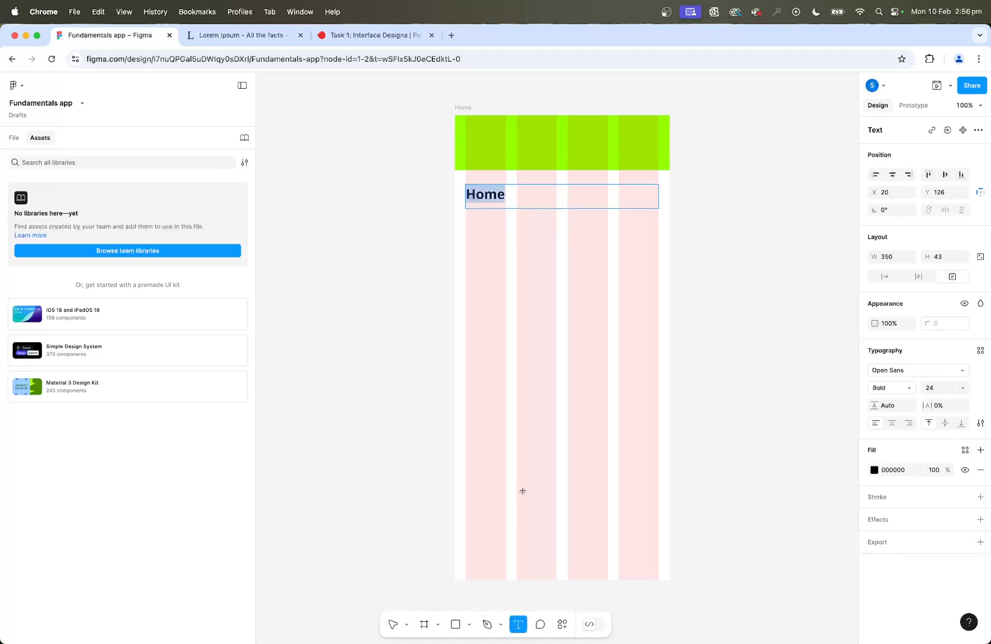
pyautogui.click(455, 624)
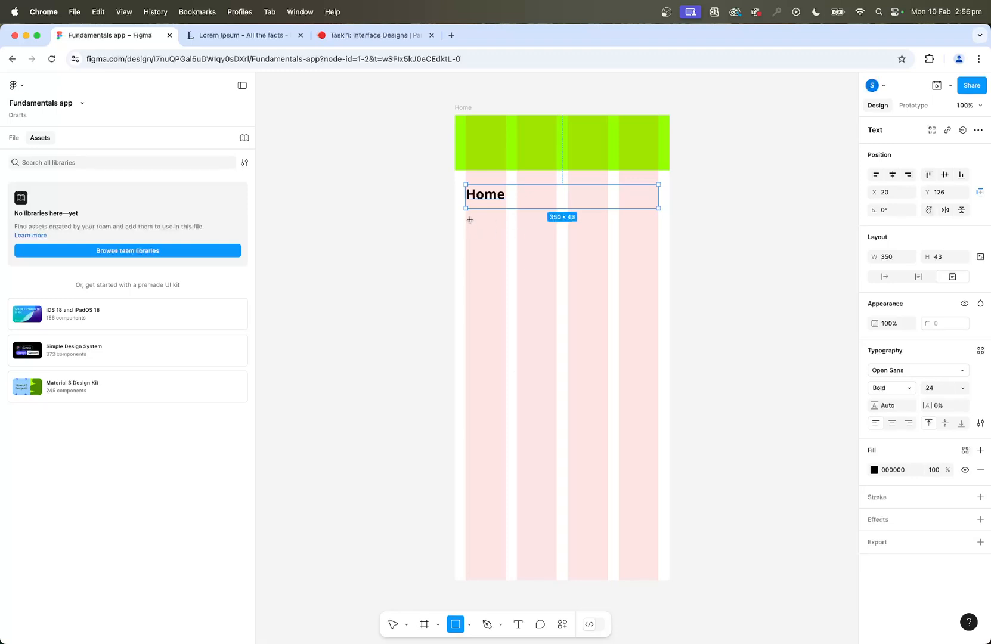
pyautogui.moveTo(466, 216)
pyautogui.mouseDown()
pyautogui.moveTo(632, 339)
pyautogui.moveTo(655, 343)
pyautogui.mouseUp()
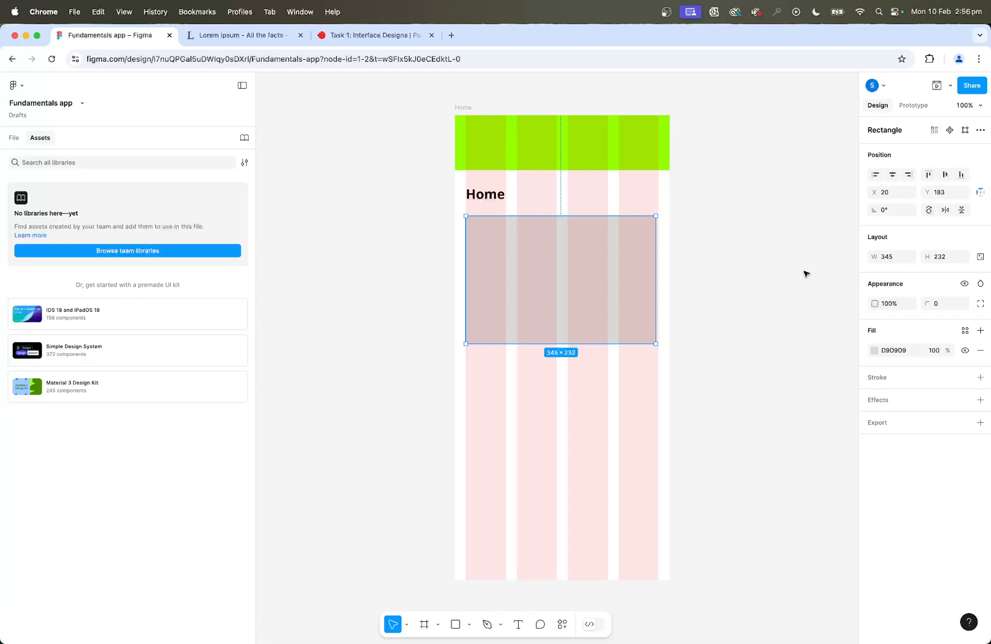
# Copy the Lorem Ipsum passage up to "Aliquam erat volutpat." from lipsum.com into a new text box about 350 × 362 below the grey rectangle.
pyautogui.click(232, 37)
pyautogui.moveTo(247, 226); pyautogui.dragTo(403, 269)
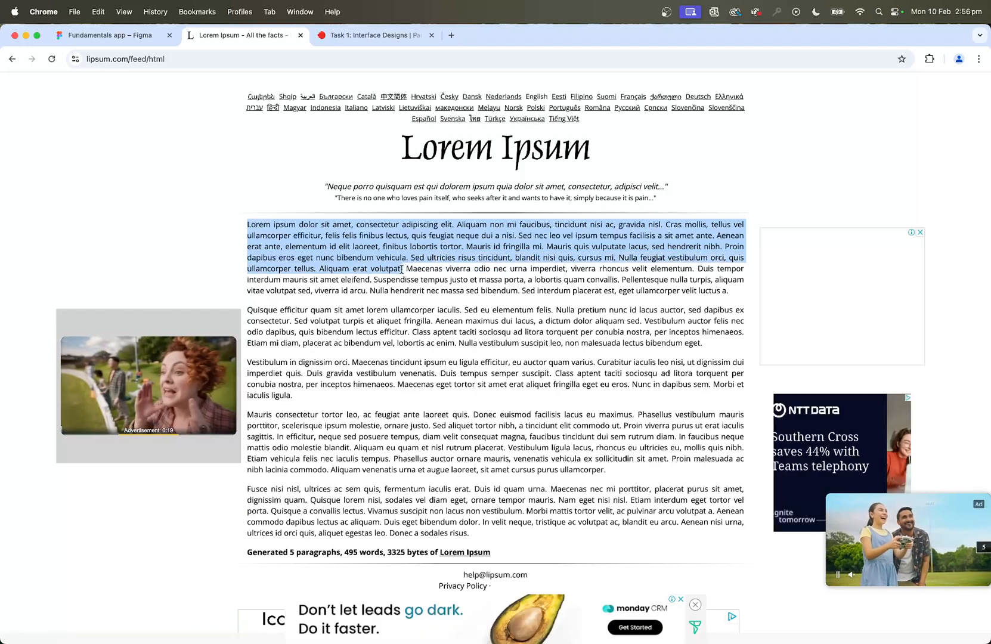
pyautogui.click(117, 33)
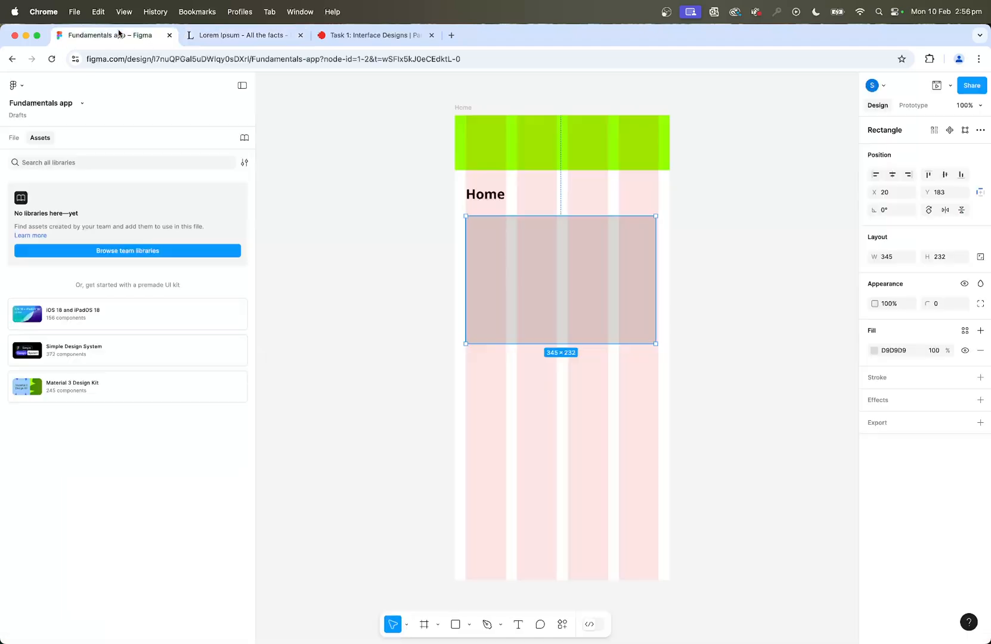
pyautogui.click(517, 624)
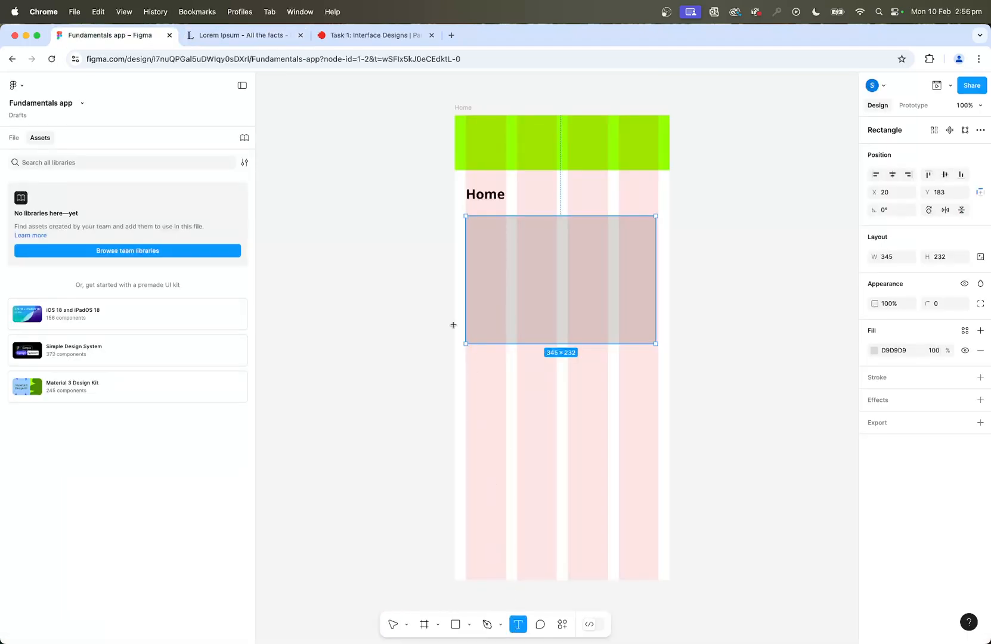
pyautogui.moveTo(465, 355); pyautogui.dragTo(658, 554)
pyautogui.press('super+v')
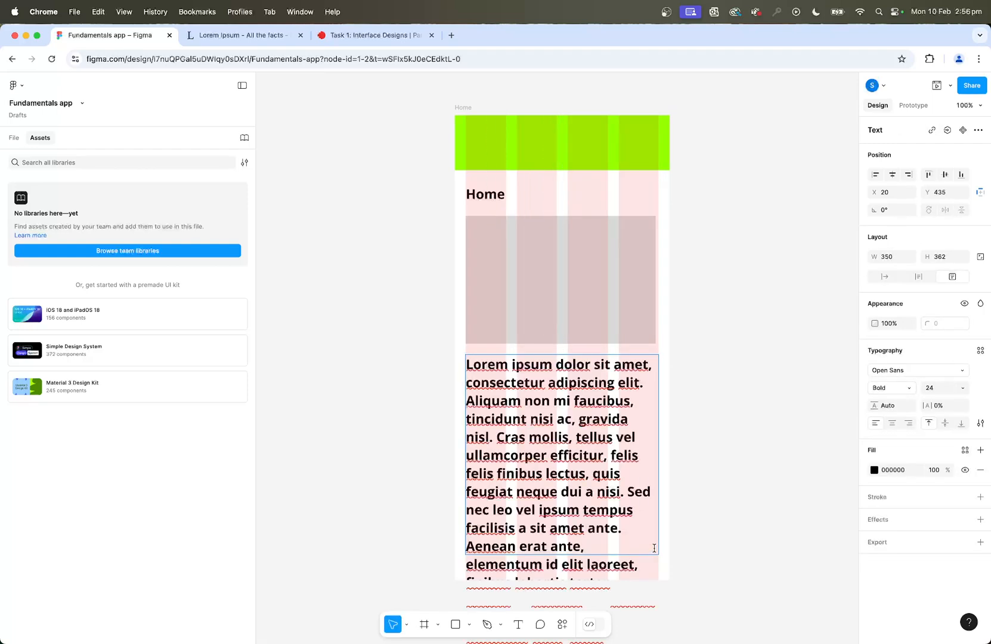
# Set the Lorem Ipsum body text to Regular weight at size 16 and deselect it.
pyautogui.tripleClick(533, 471)
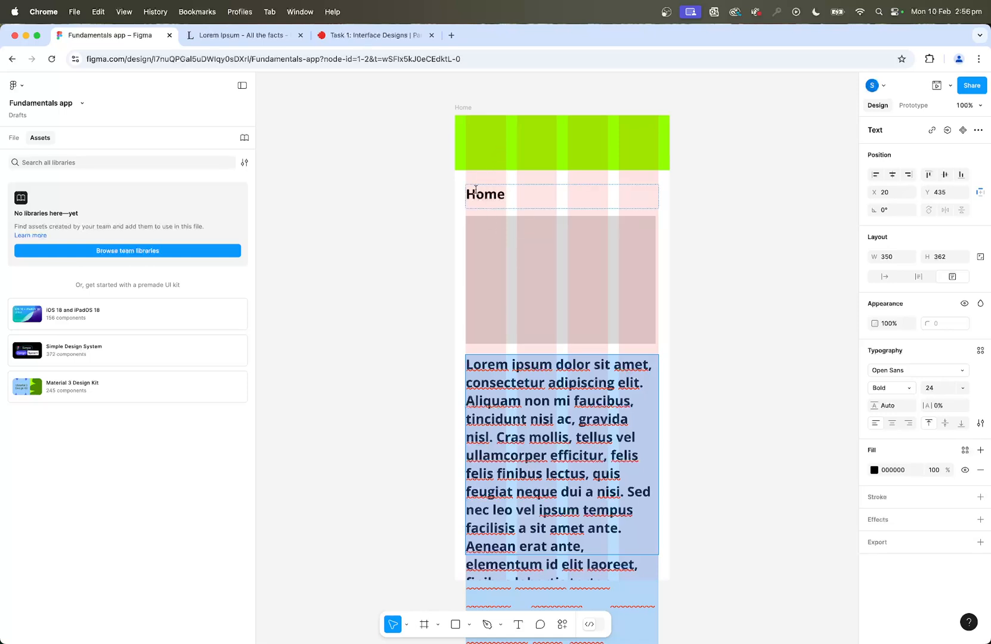
pyautogui.click(910, 387)
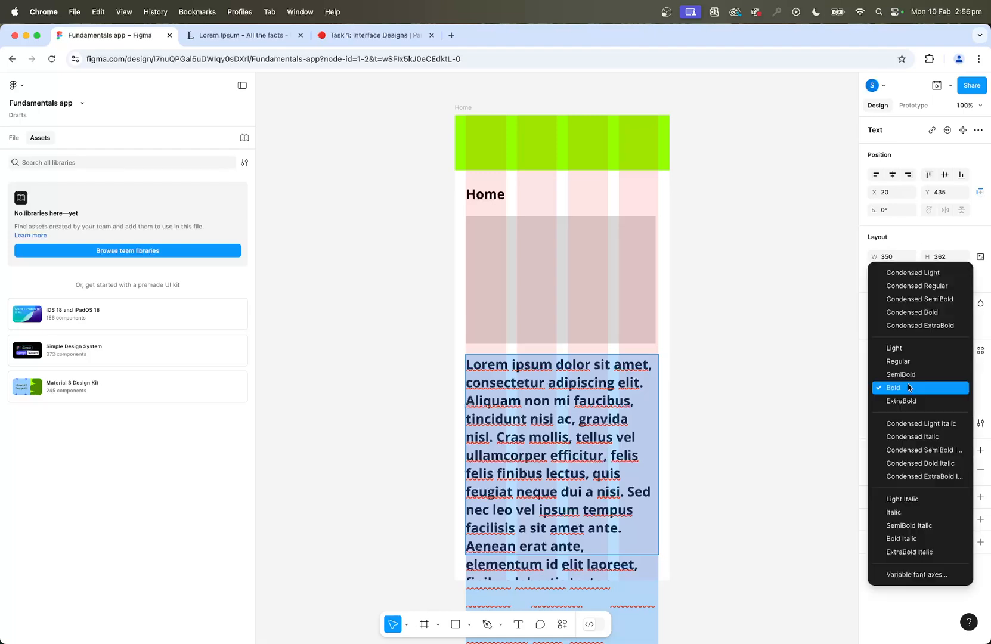
pyautogui.click(907, 361)
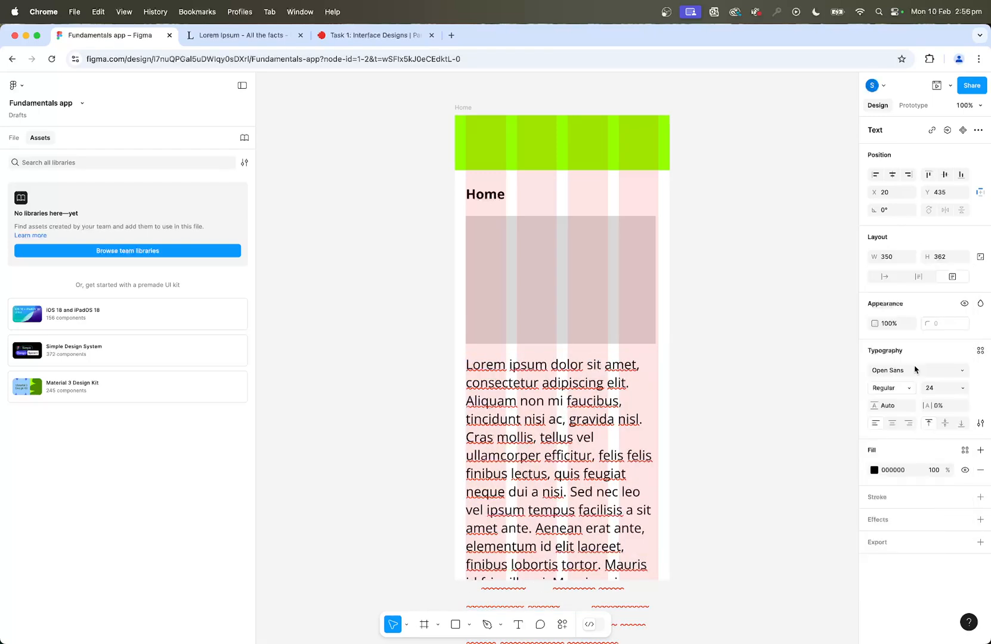
pyautogui.click(955, 388)
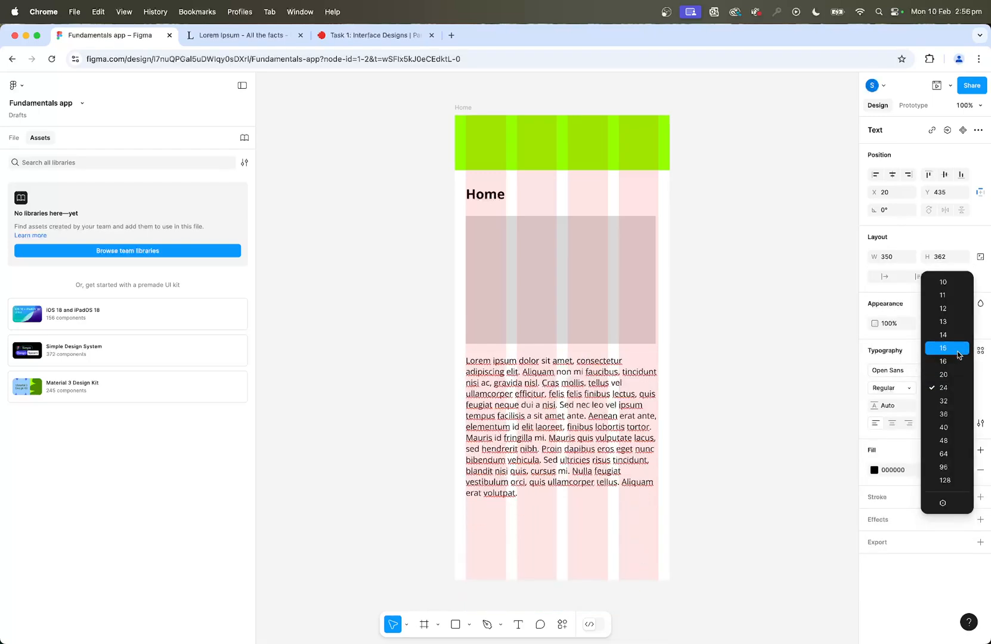
pyautogui.click(953, 358)
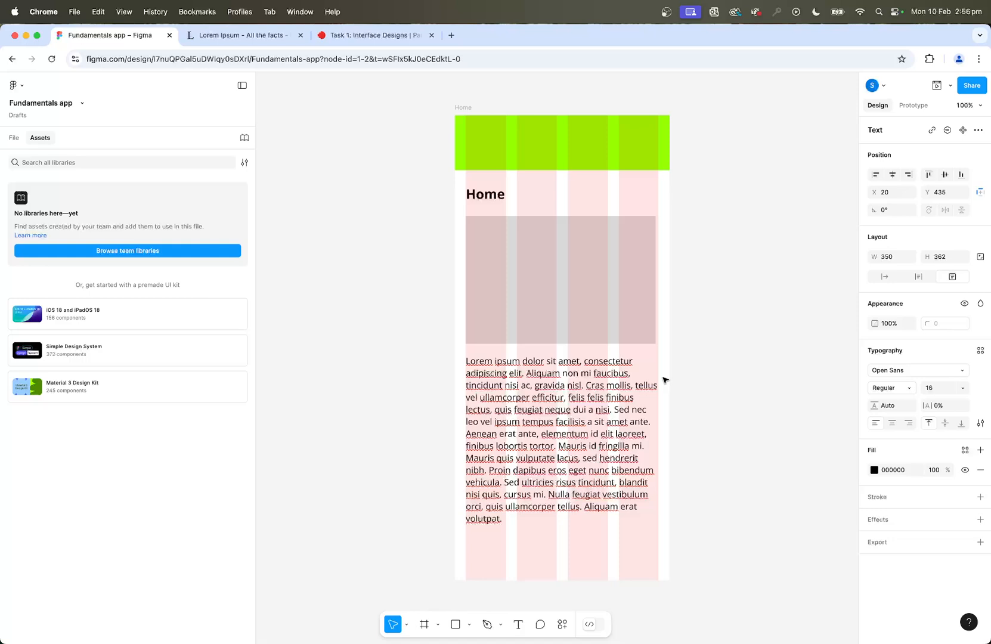
pyautogui.click(764, 419)
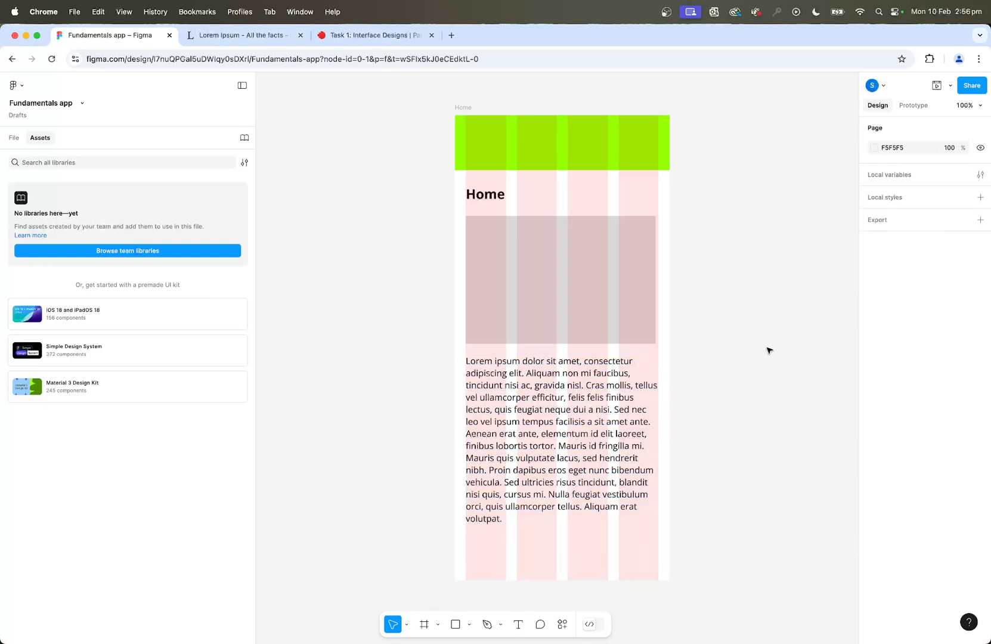
pyautogui.hscroll(3, 780, 345)
pyautogui.scroll(2, 779, 345)
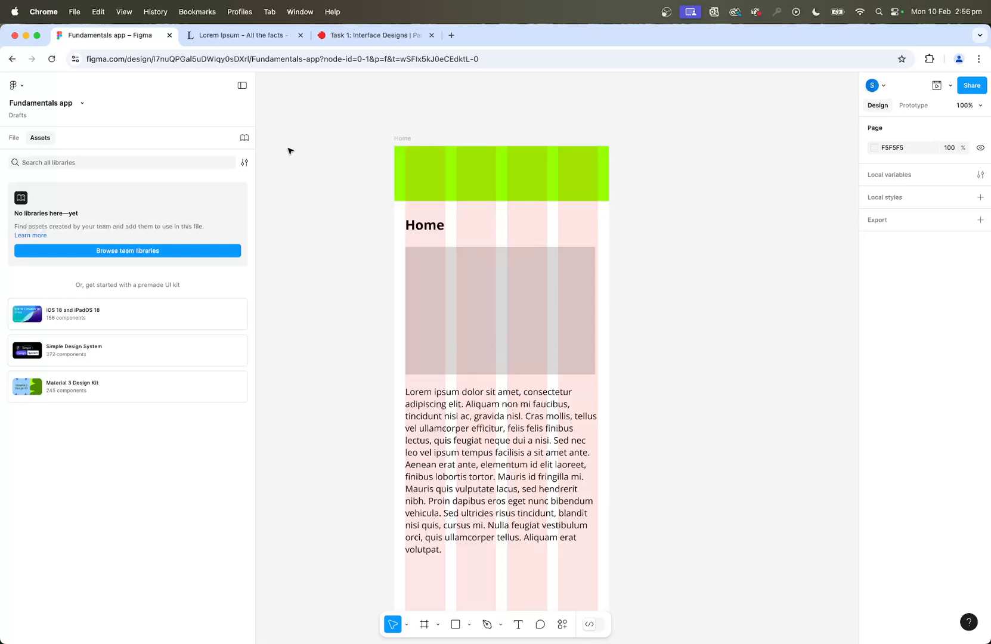
# Add a text box about 165 × 26 reading "Menu" low in the green header, starting at the first column.
pyautogui.click(518, 624)
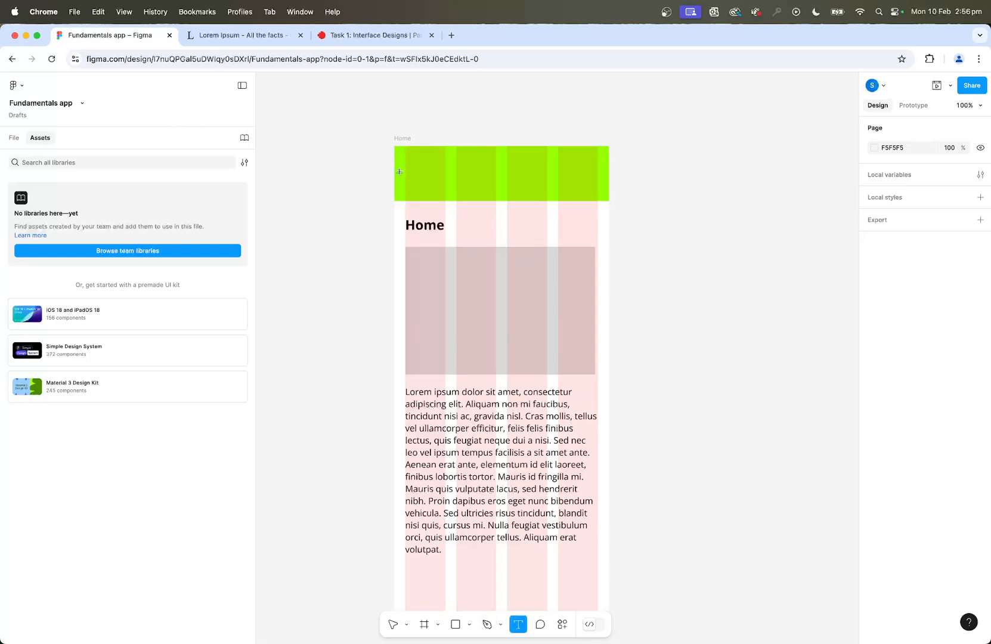
pyautogui.moveTo(406, 179); pyautogui.dragTo(495, 194)
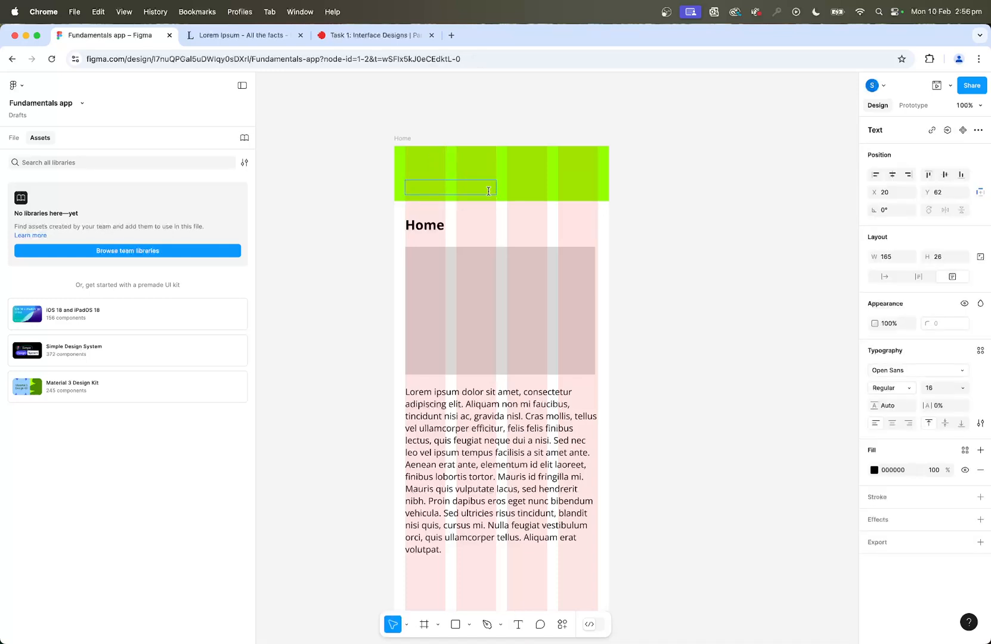
pyautogui.write('Menu')
# Format the header's "Menu" text at size 20 in ExtraBold weight.
pyautogui.hotkey('ctrl', 'a')
pyautogui.click(963, 388)
pyautogui.click(895, 400)
pyautogui.click(909, 387)
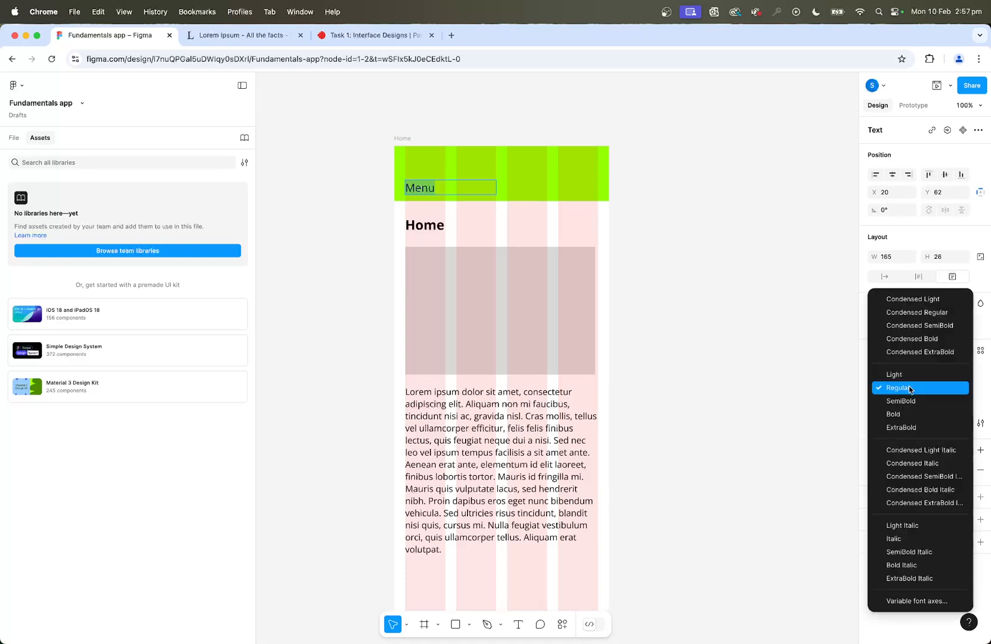
pyautogui.click(901, 422)
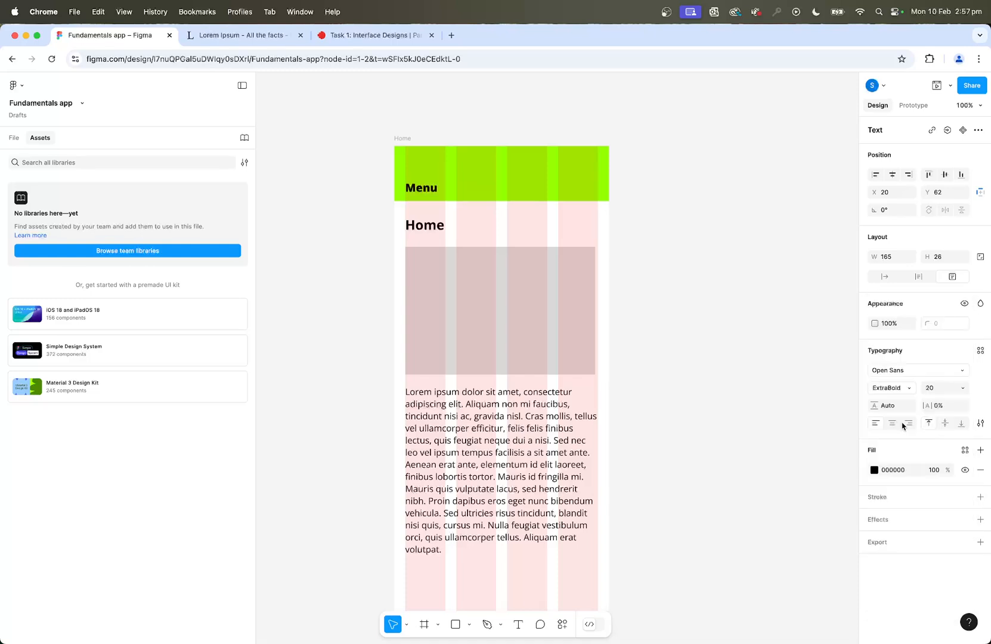
# Set the "Menu" text's case to uppercase and deselect it.
pyautogui.click(981, 422)
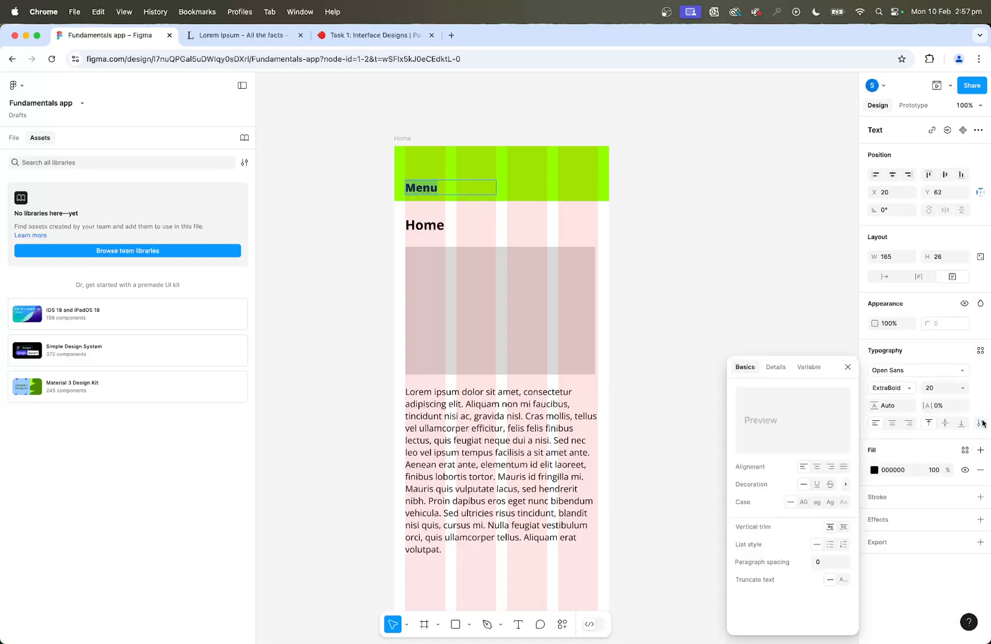
pyautogui.click(803, 502)
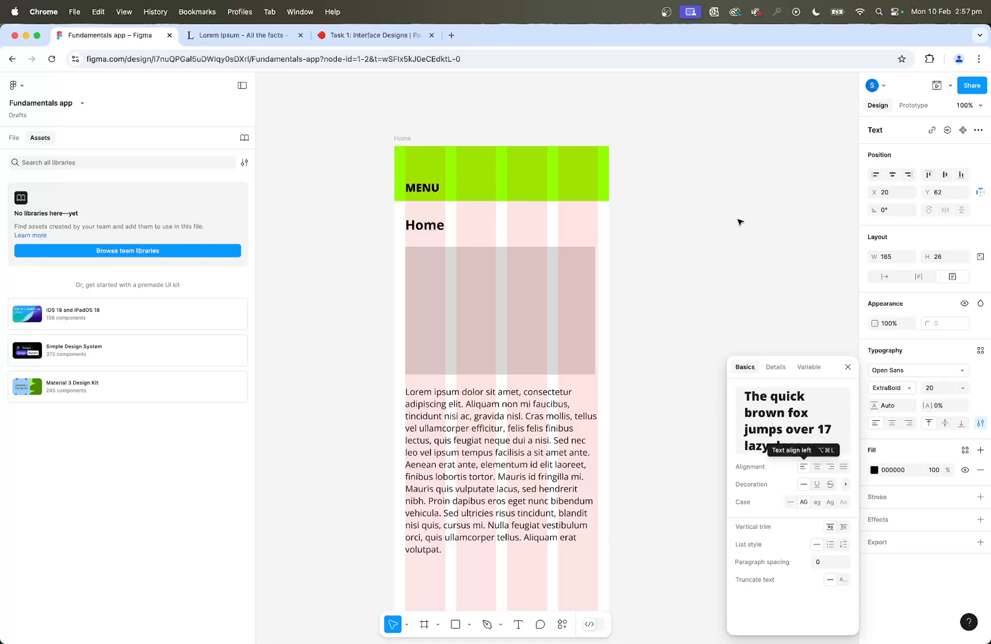
pyautogui.press('Escape')
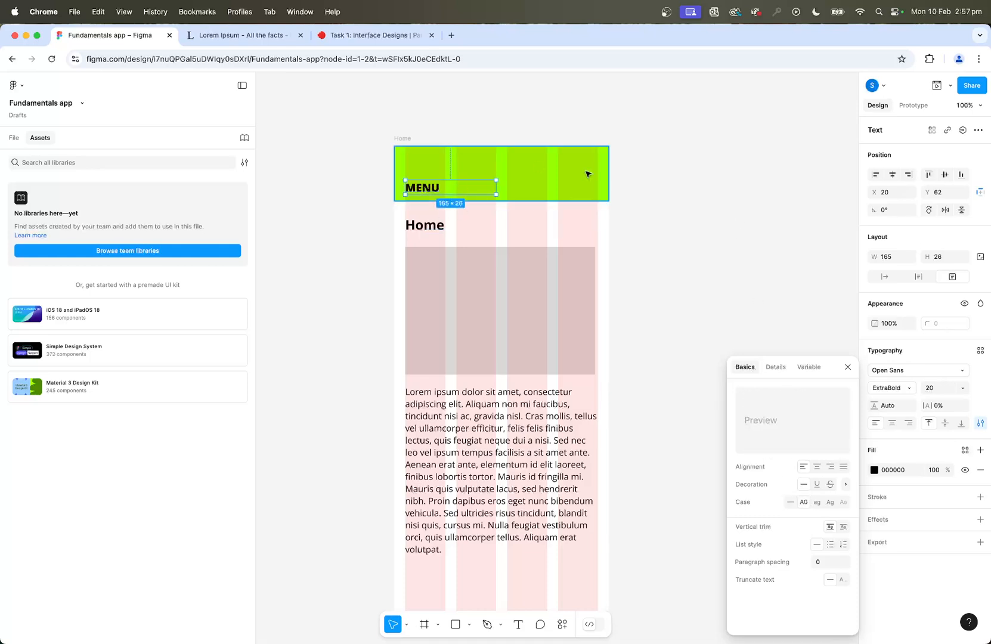
pyautogui.click(397, 134)
pyautogui.click(487, 101)
# Review the list of eight required screens in the Task 1 assignment brief, starting with the Home screen, and return to the Figma design.
pyautogui.hscroll(1, 654, 189)
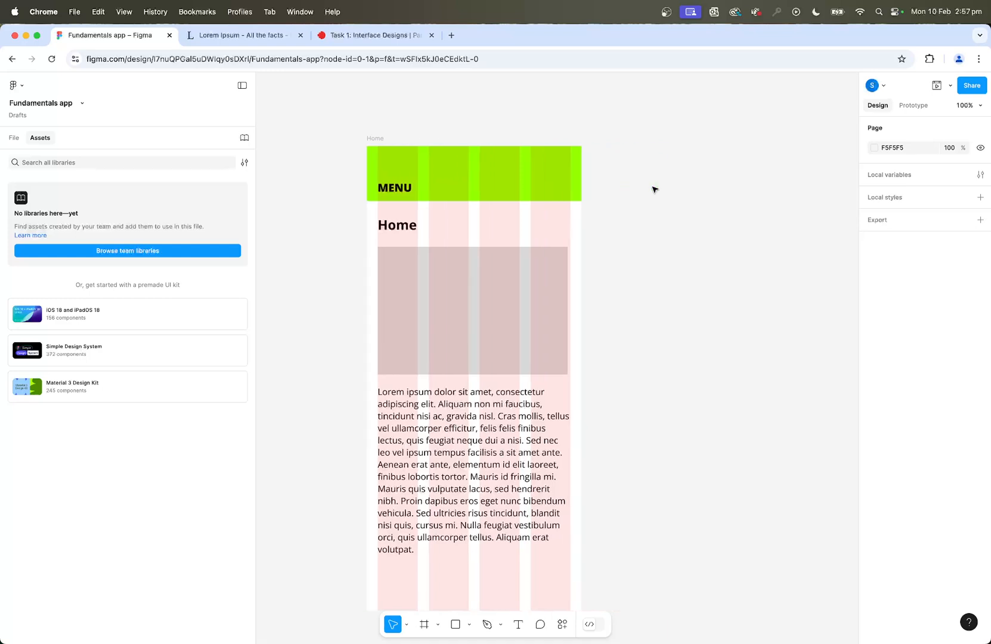
pyautogui.scroll(-2, 668, 201)
pyautogui.press('-')
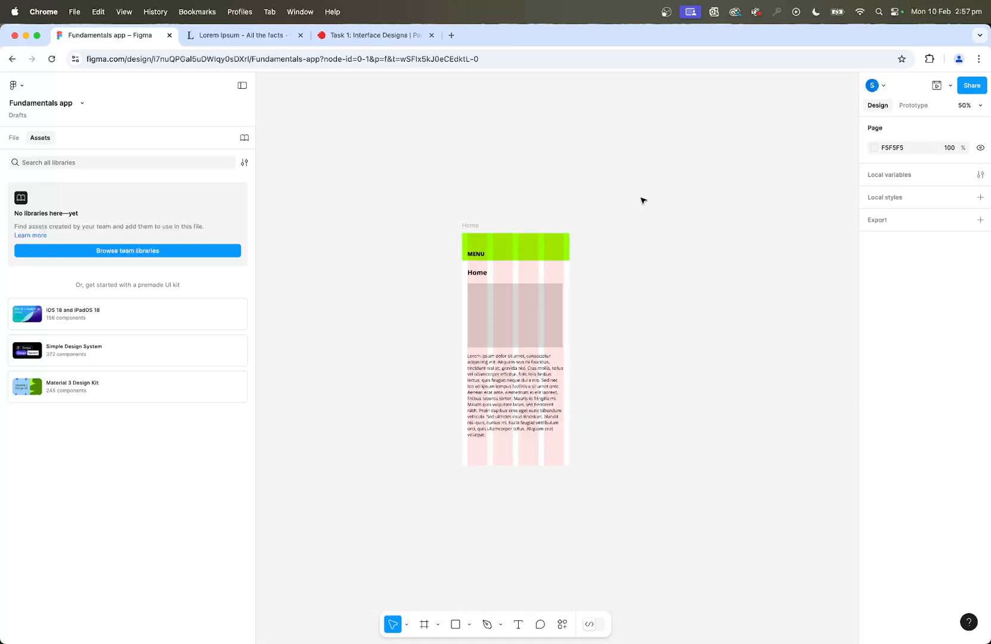
pyautogui.press('+')
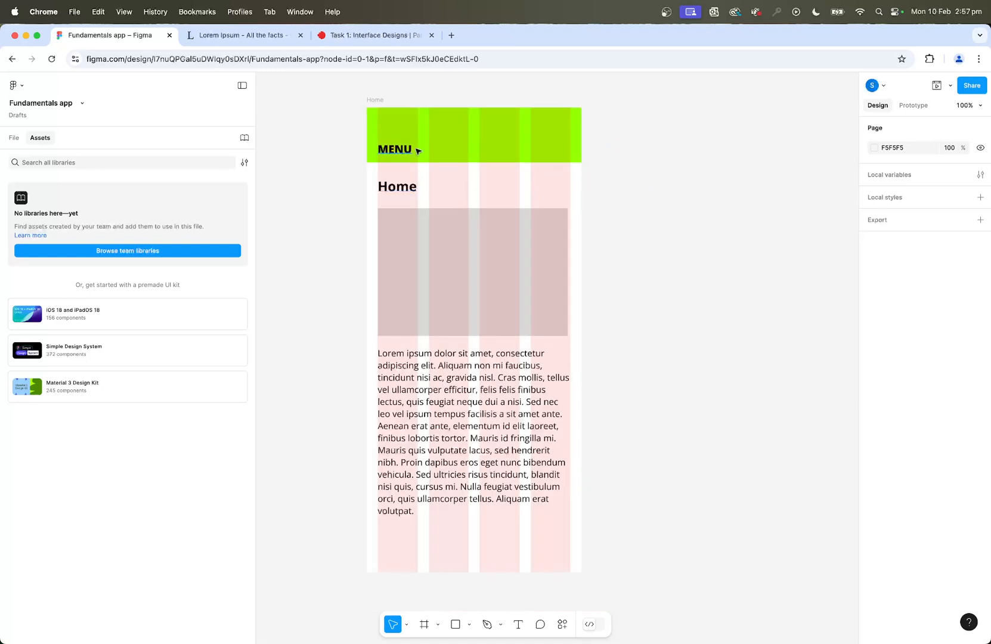
pyautogui.click(374, 36)
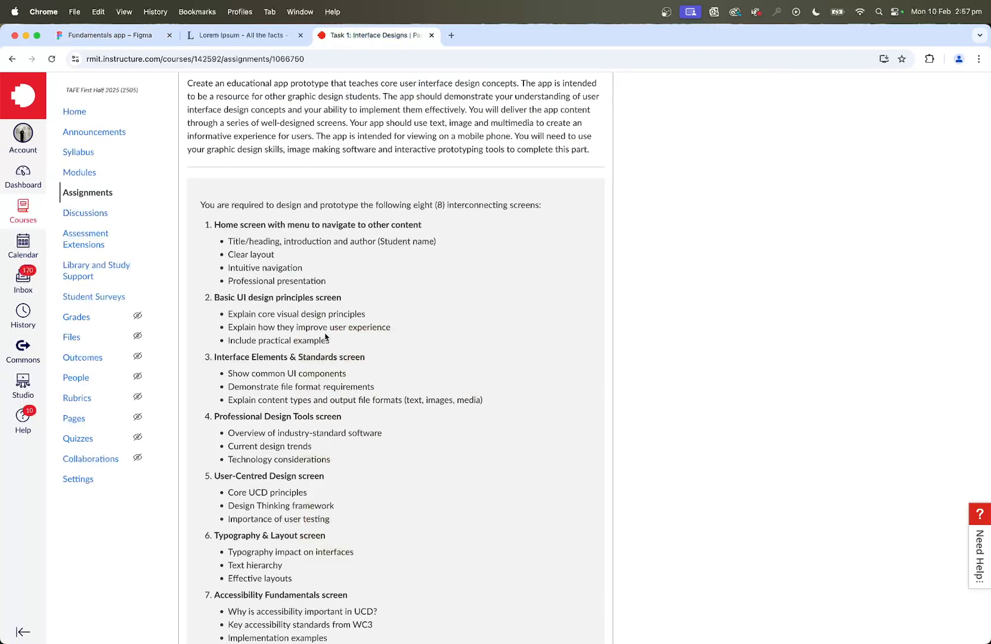
pyautogui.scroll(-3, 326, 338)
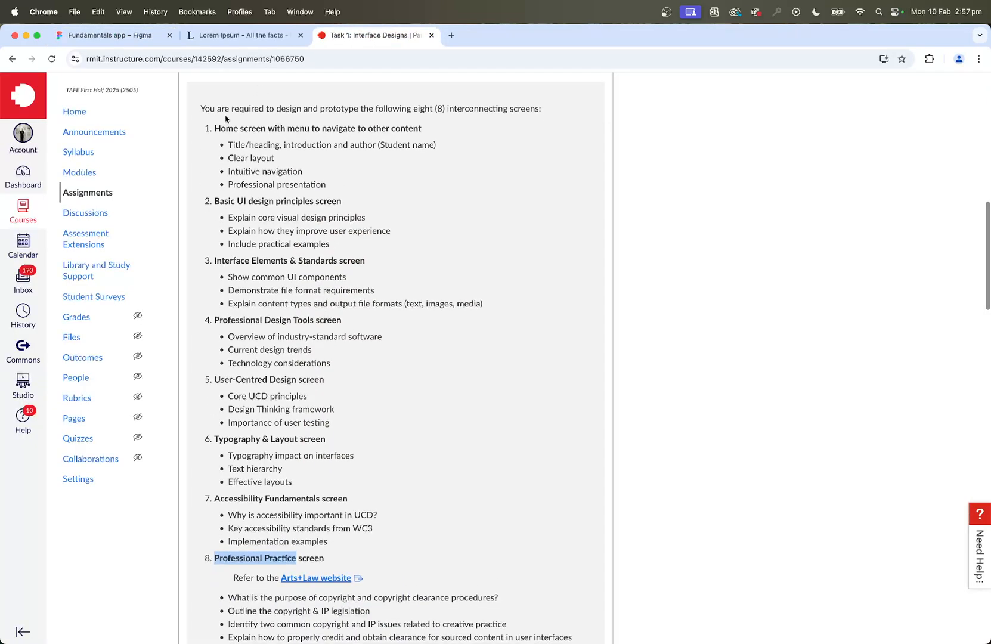
pyautogui.moveTo(214, 127); pyautogui.dragTo(395, 139)
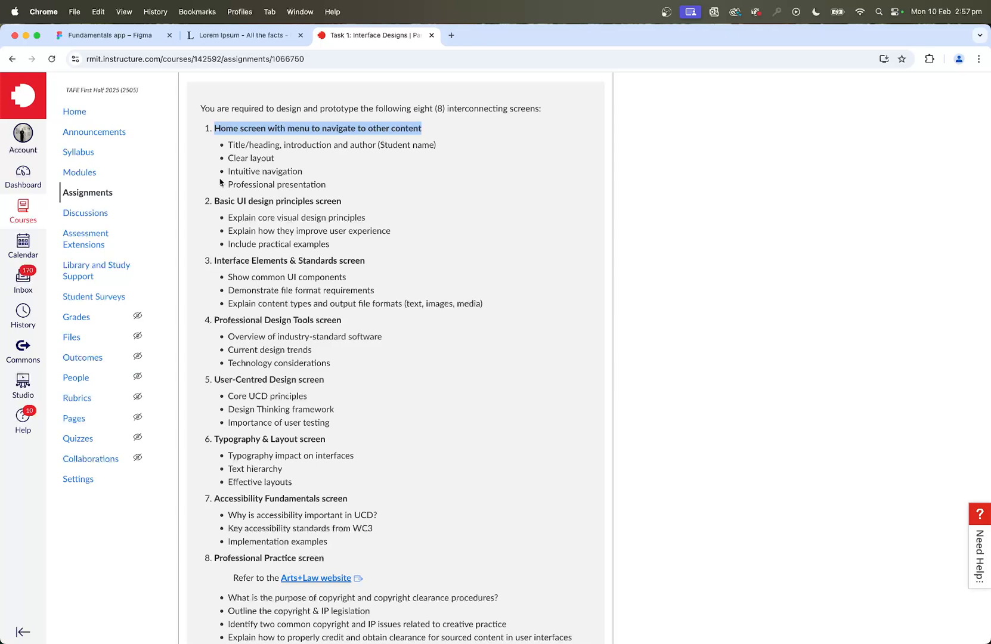
pyautogui.click(110, 37)
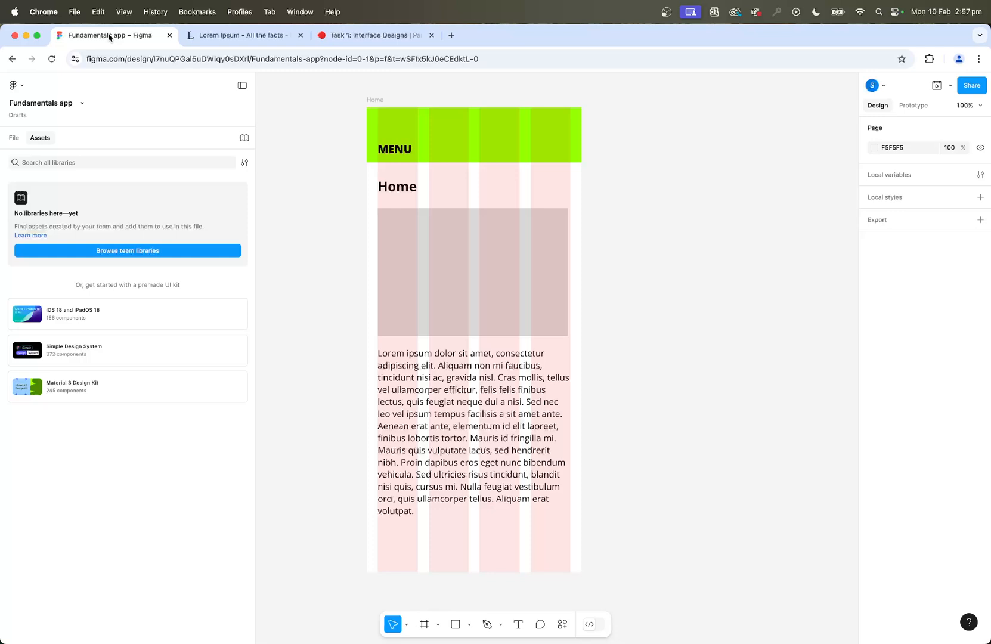
# Duplicate the Home frame seven times to make a row of eight screens.
pyautogui.click(375, 100)
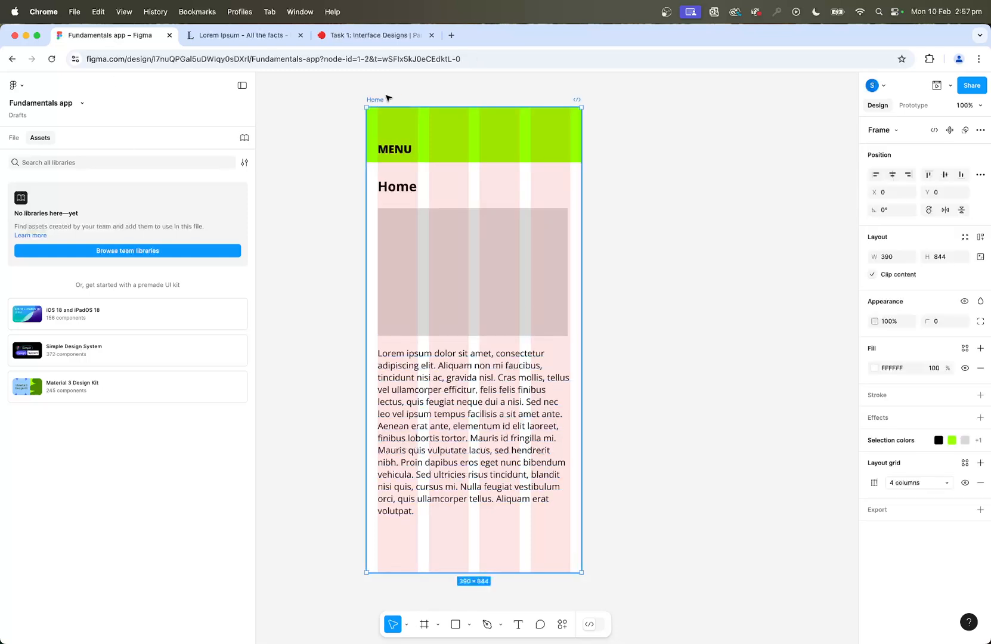
pyautogui.press('-')
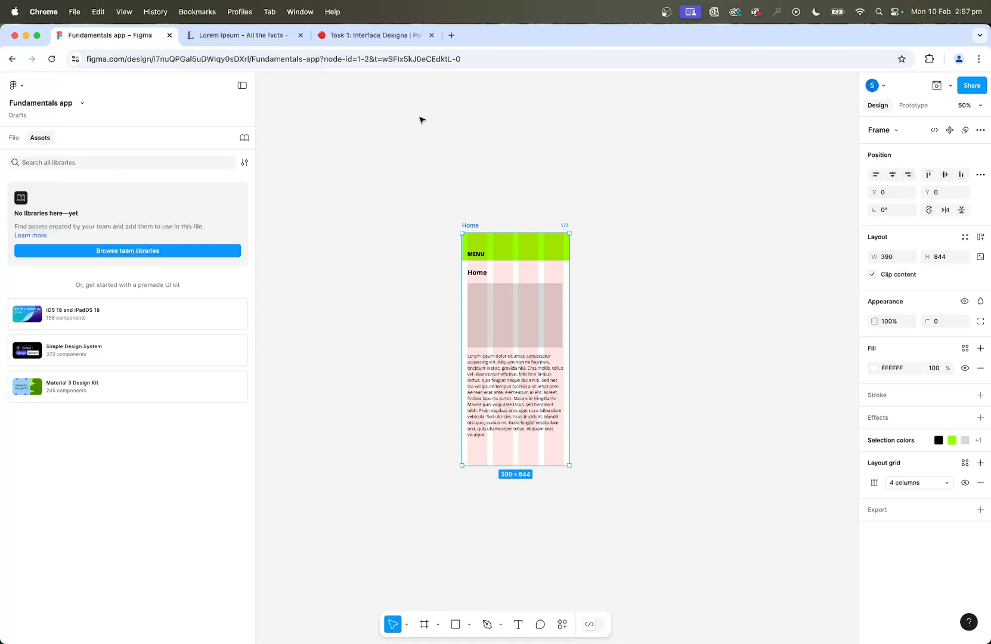
pyautogui.press('super+d')
pyautogui.hscroll(3, 609, 255)
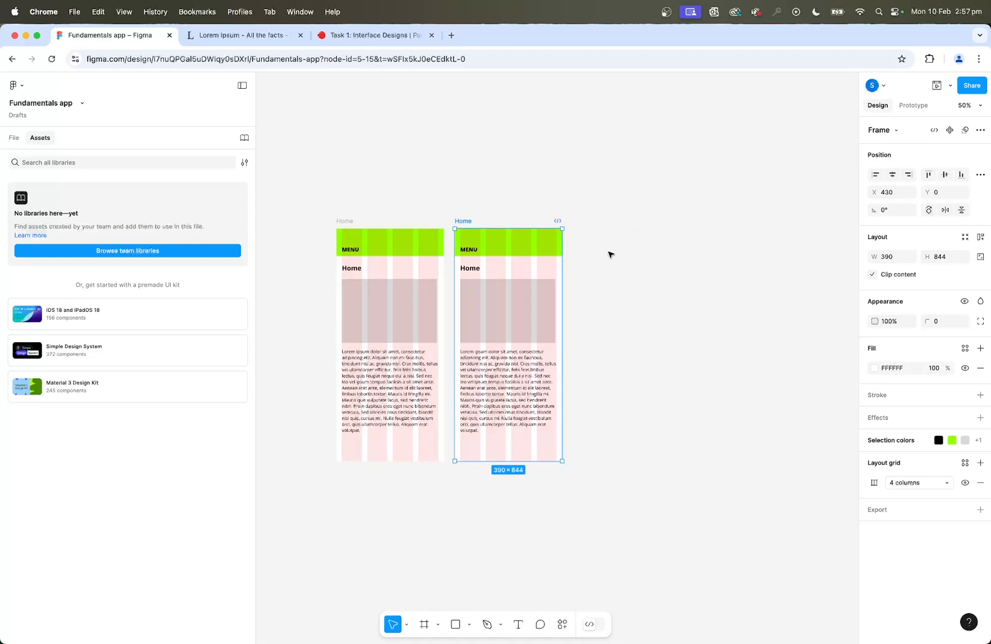
pyautogui.hscroll(-1, 609, 254)
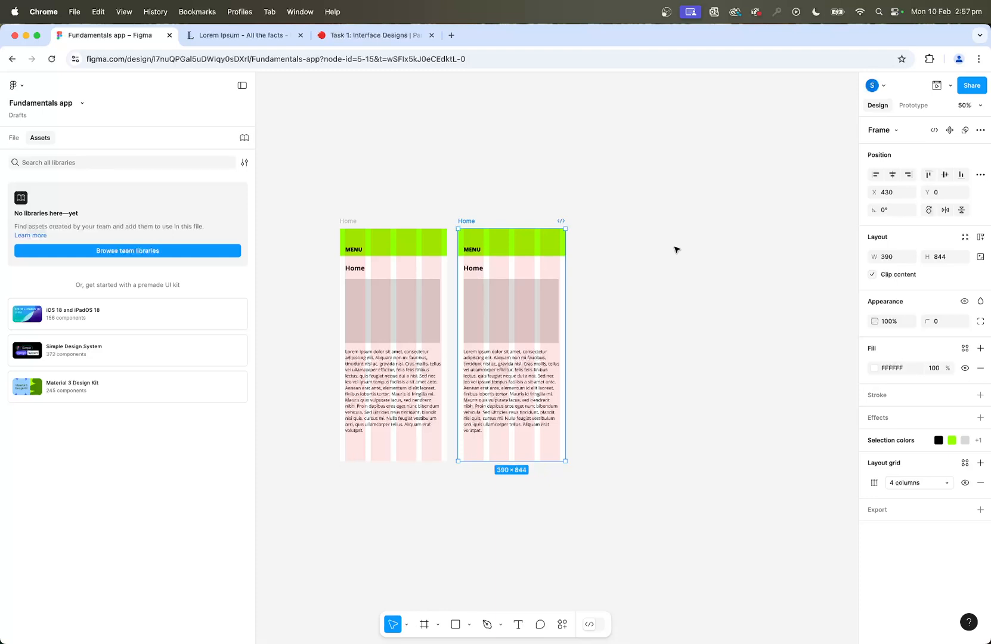
pyautogui.press('super+d')
pyautogui.press('super+d')
pyautogui.press('super+d')
pyautogui.press('super+d')
pyautogui.hscroll(5, 676, 249)
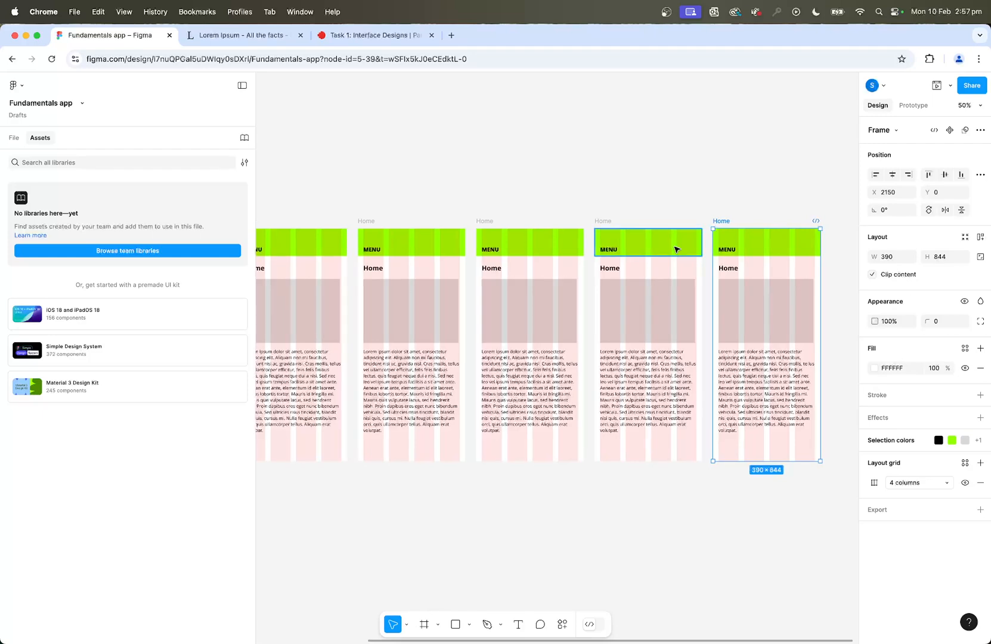
pyautogui.press('super+d')
pyautogui.press('super+d')
pyautogui.hscroll(4, 547, 283)
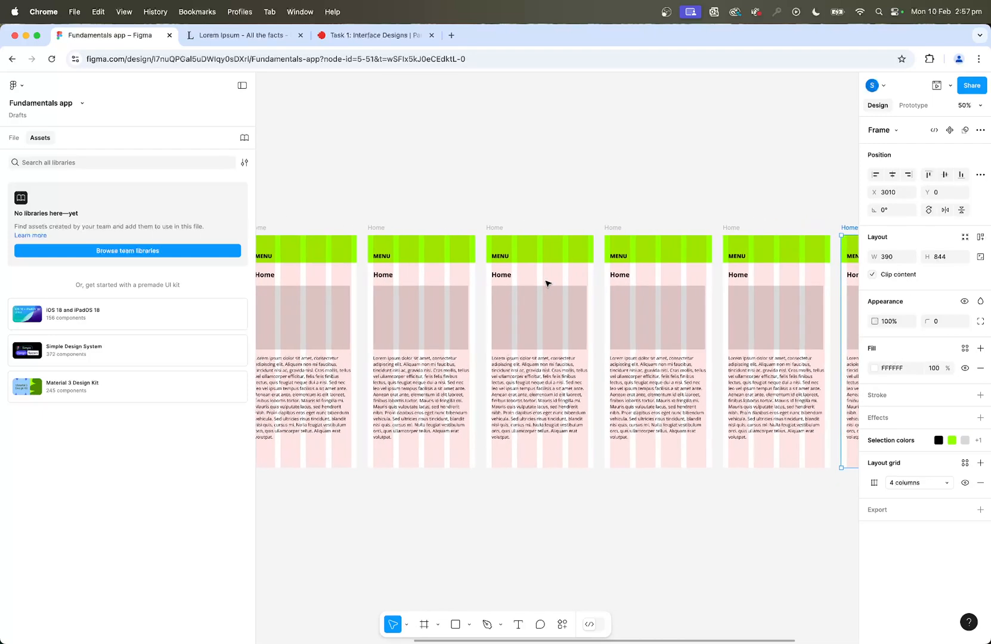
pyautogui.scroll(3, 547, 282)
pyautogui.hscroll(-2, 547, 283)
pyautogui.press('-')
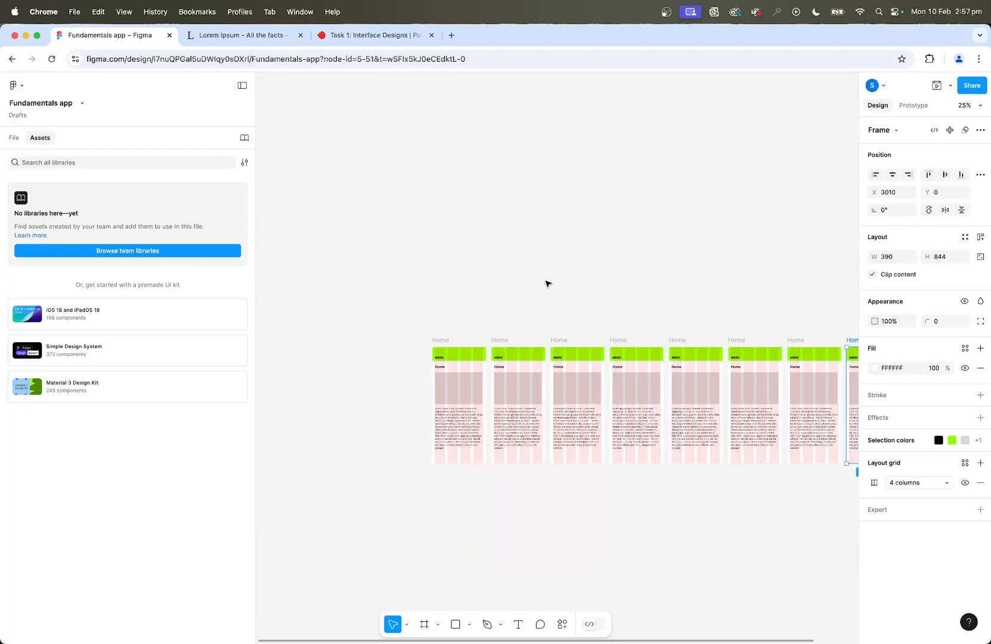
# Copy "UI design principles" from the assignment brief and replace the second screen's "Home" heading with it in Figma.
pyautogui.press('=')
pyautogui.press('=')
pyautogui.moveTo(452, 268); pyautogui.dragTo(464, 180)
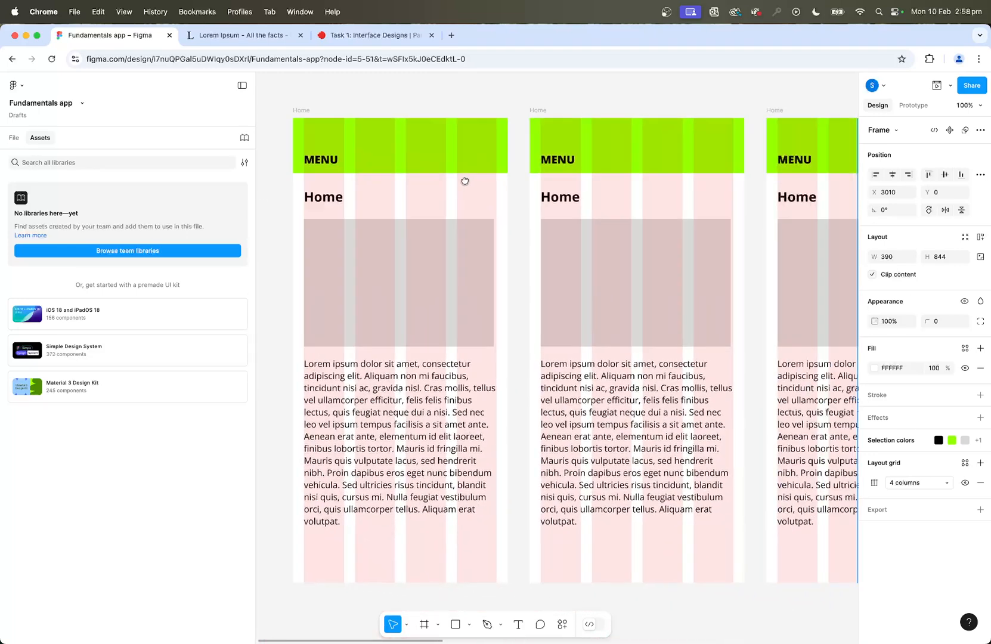
pyautogui.click(350, 35)
pyautogui.click(241, 200)
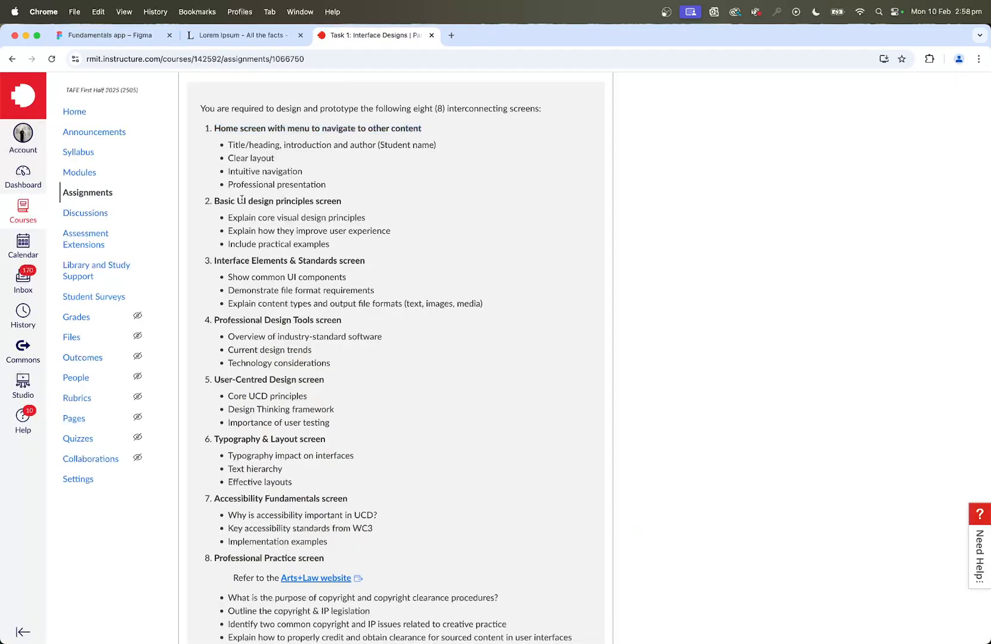
pyautogui.moveTo(237, 201); pyautogui.dragTo(308, 203)
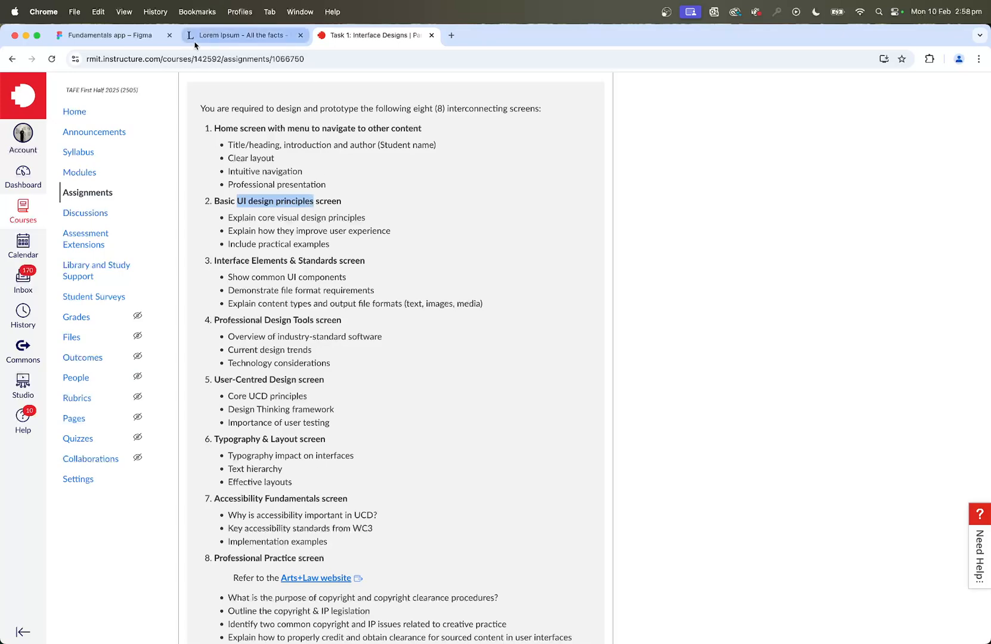
pyautogui.click(171, 30)
pyautogui.doubleClick(561, 195)
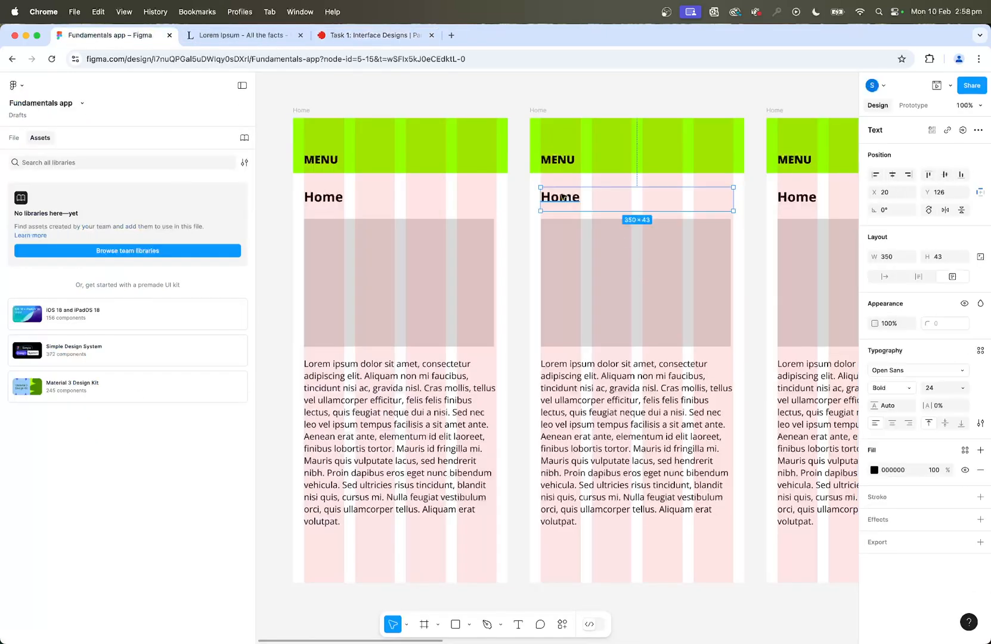
pyautogui.write('UI design principles')
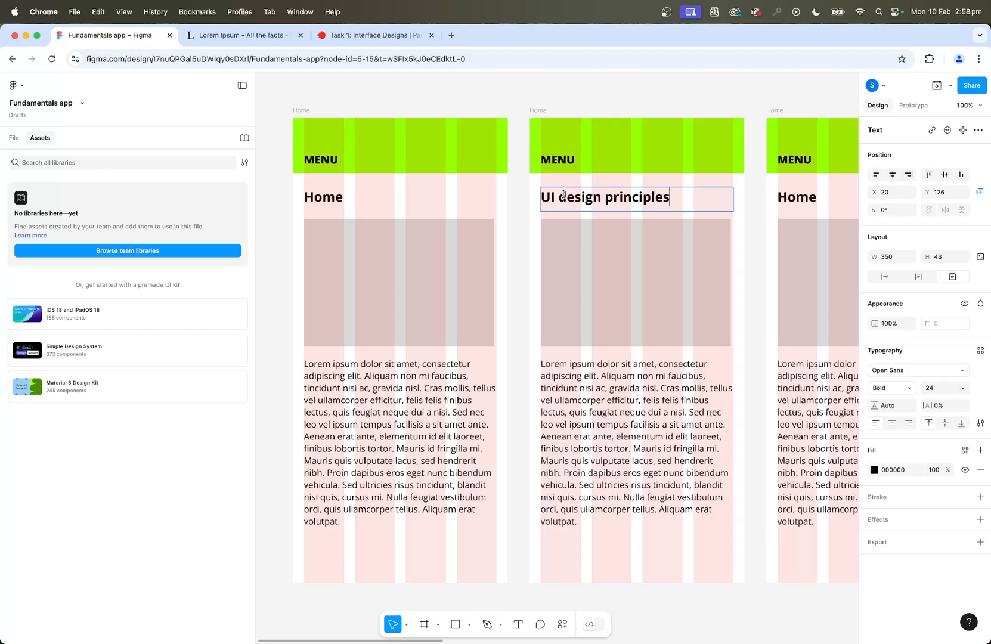
# Rename the second frame as "UI design principles" and deselect it.
pyautogui.doubleClick(540, 113)
pyautogui.write('UI design principles')
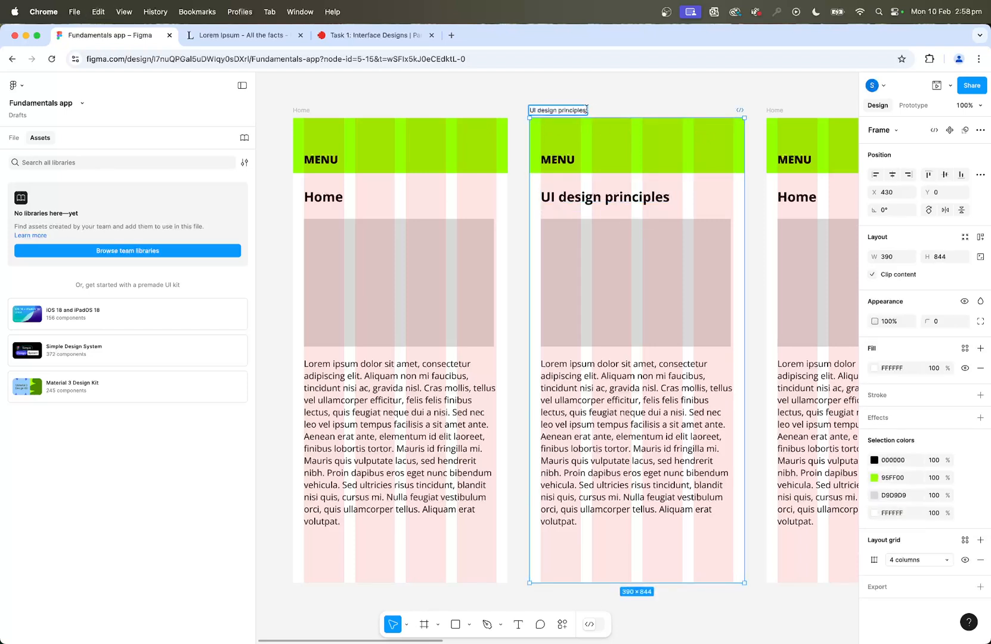
pyautogui.click(601, 99)
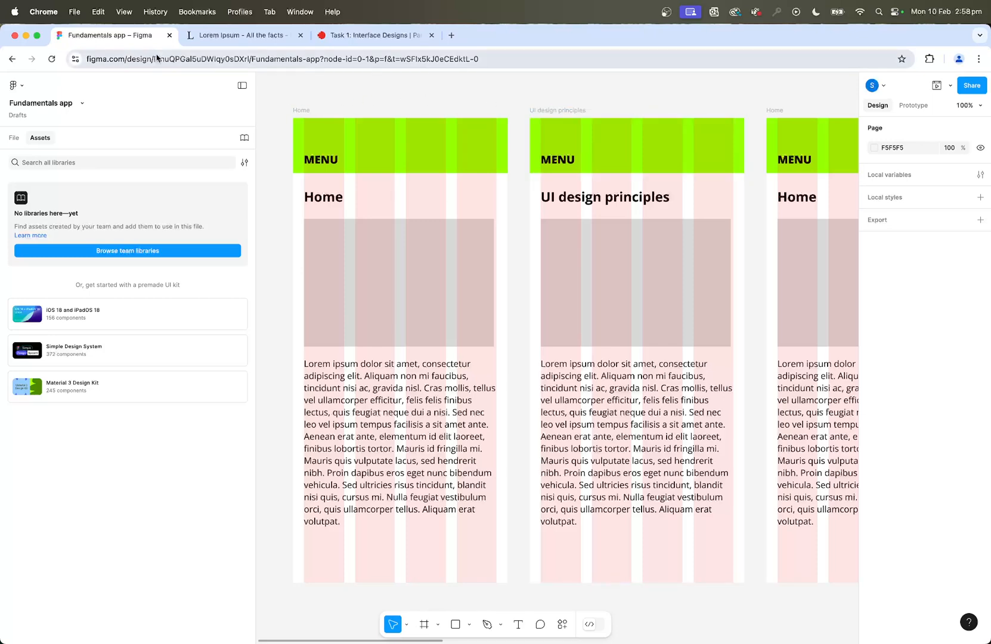
# Copy "Interface Elements" from the assignment brief and replace the third screen's "Home" heading with it in Figma.
pyautogui.click(354, 35)
pyautogui.click(291, 256)
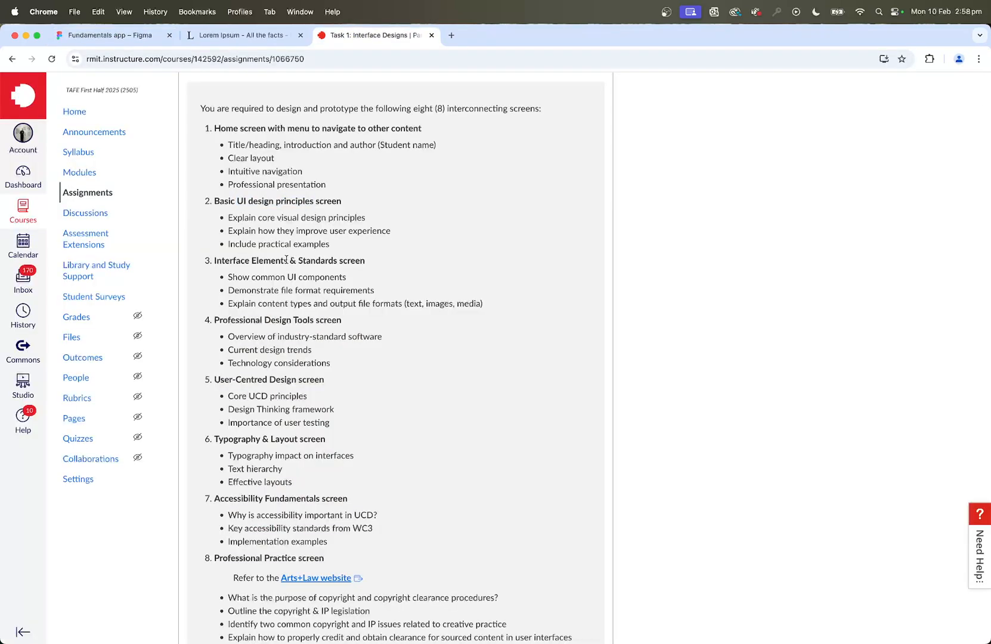
pyautogui.moveTo(287, 260); pyautogui.dragTo(215, 261)
pyautogui.press('cmd+c')
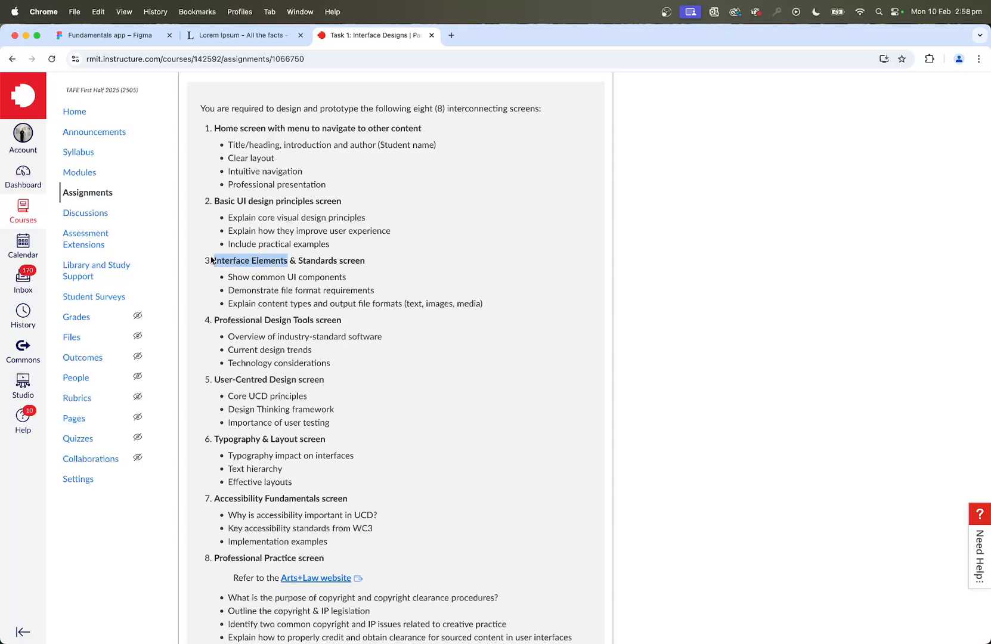
pyautogui.click(107, 35)
pyautogui.hscroll(3, 698, 268)
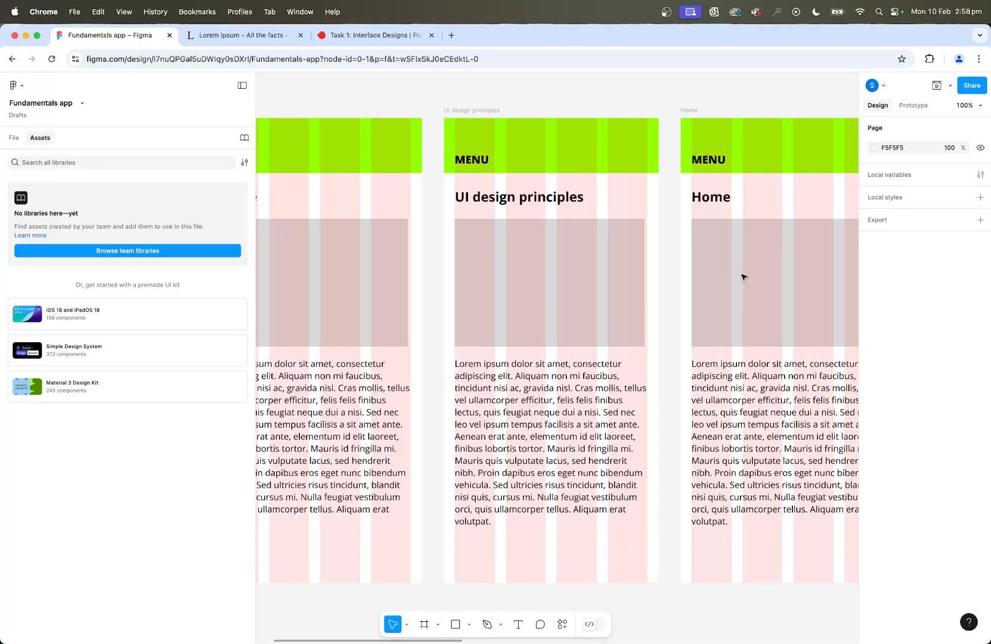
pyautogui.doubleClick(711, 197)
pyautogui.press('cmd+v')
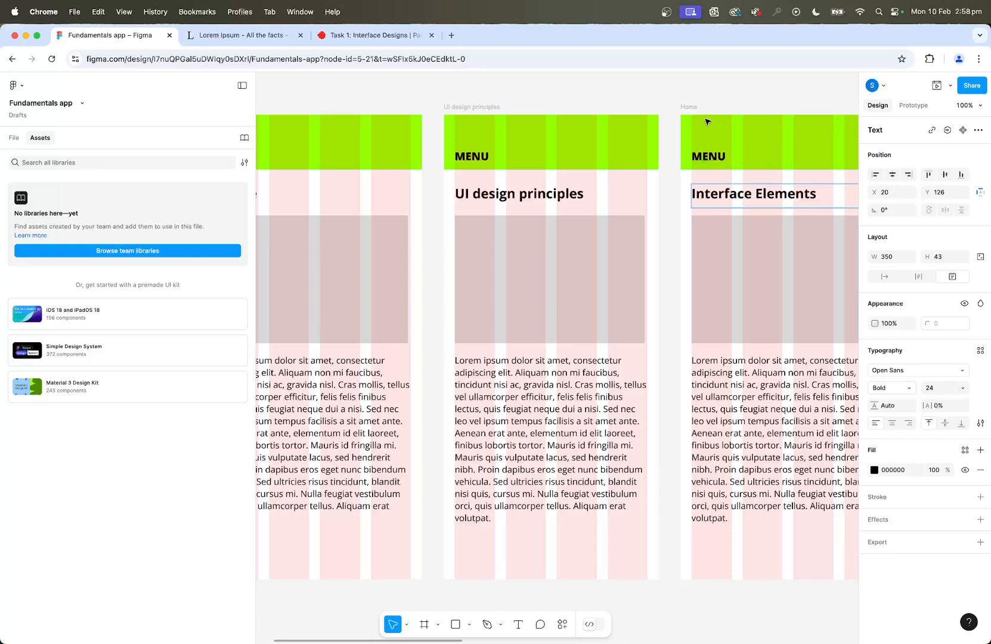
# Rename the third frame as "Interface Elements".
pyautogui.press('Escape')
pyautogui.click(689, 107)
pyautogui.doubleClick(690, 107)
pyautogui.press('super+v')
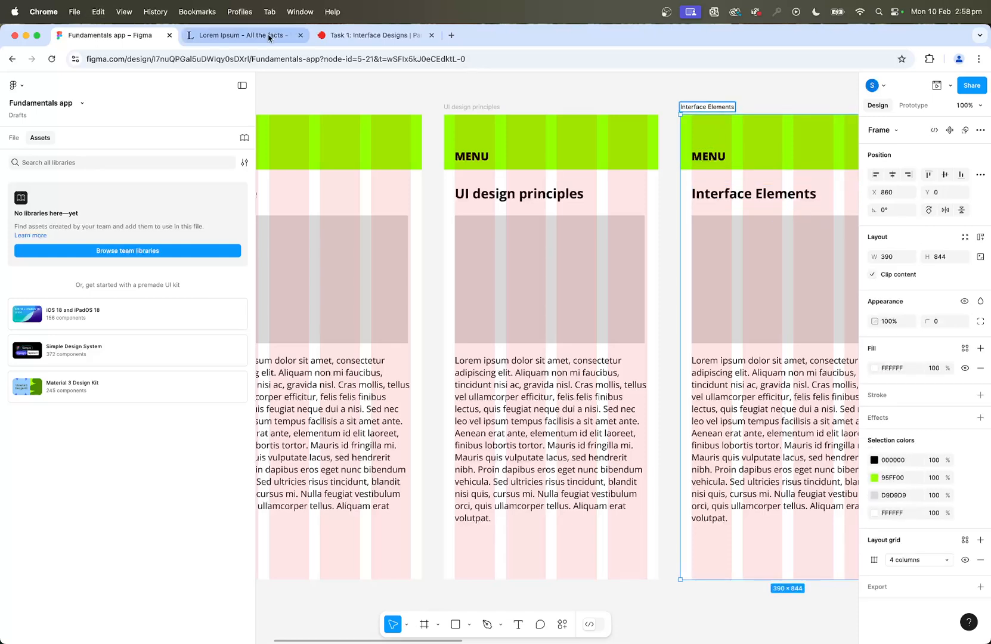
# Copy "Design Tools" from the assignment brief and use it in Figma as the fourth screen's heading and frame name.
pyautogui.click(369, 35)
pyautogui.click(255, 320)
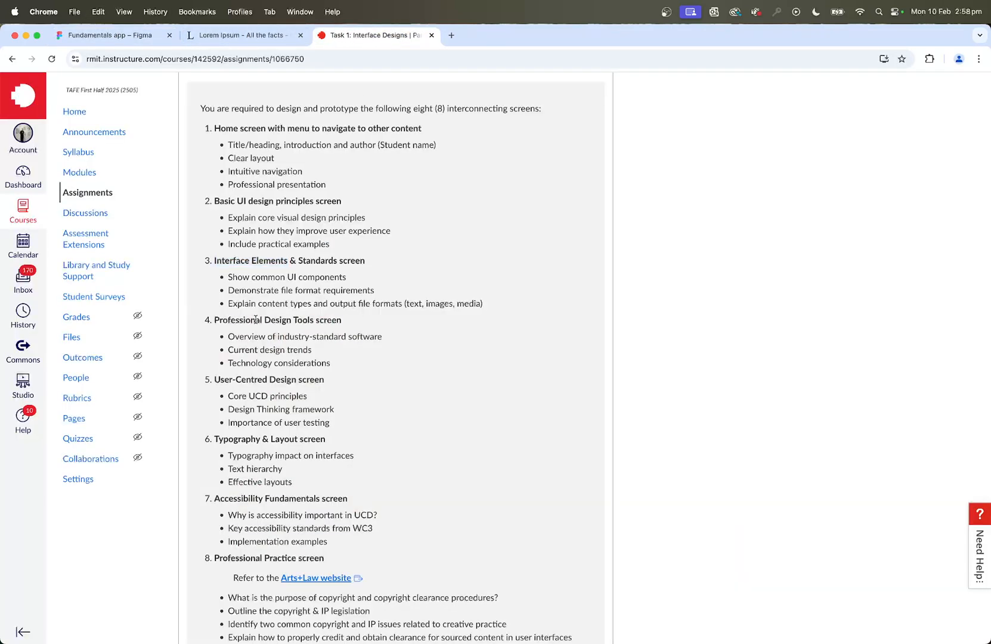
pyautogui.moveTo(349, 323); pyautogui.dragTo(267, 323)
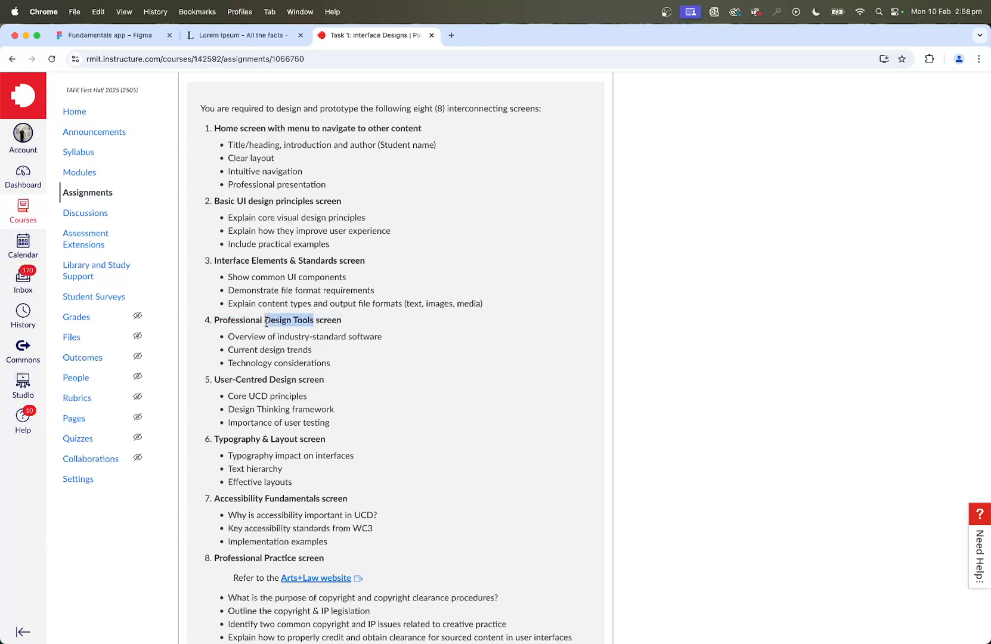
pyautogui.press('super+c')
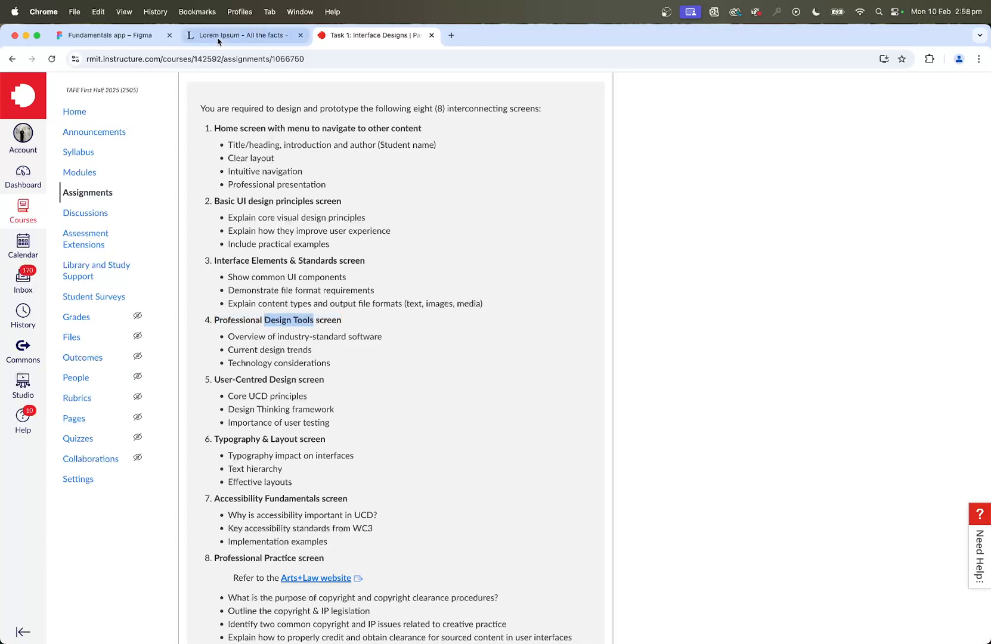
pyautogui.click(107, 35)
pyautogui.hscroll(5, 637, 287)
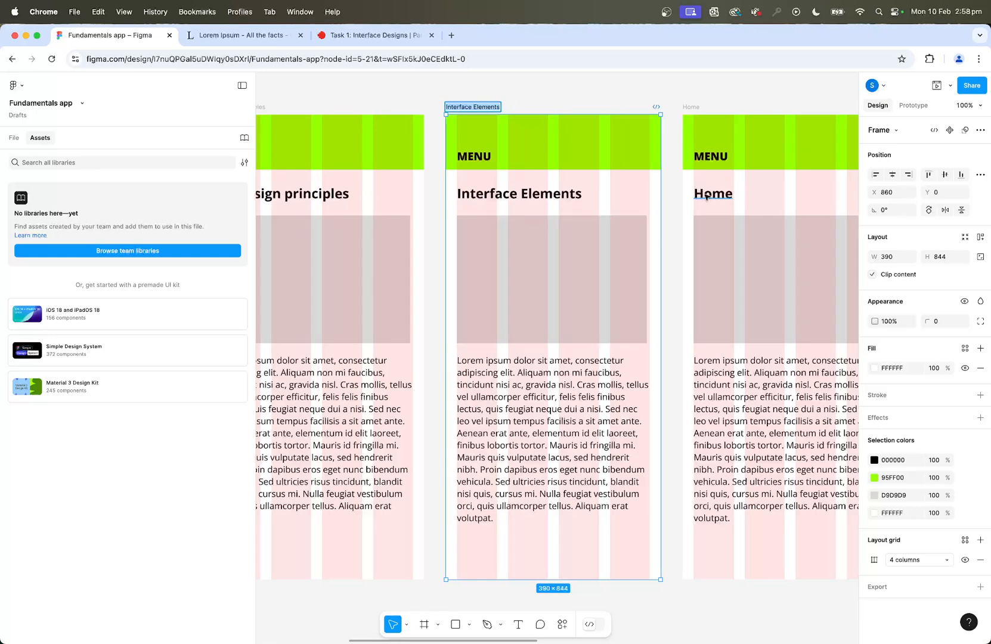
pyautogui.doubleClick(710, 197)
pyautogui.press('super+v')
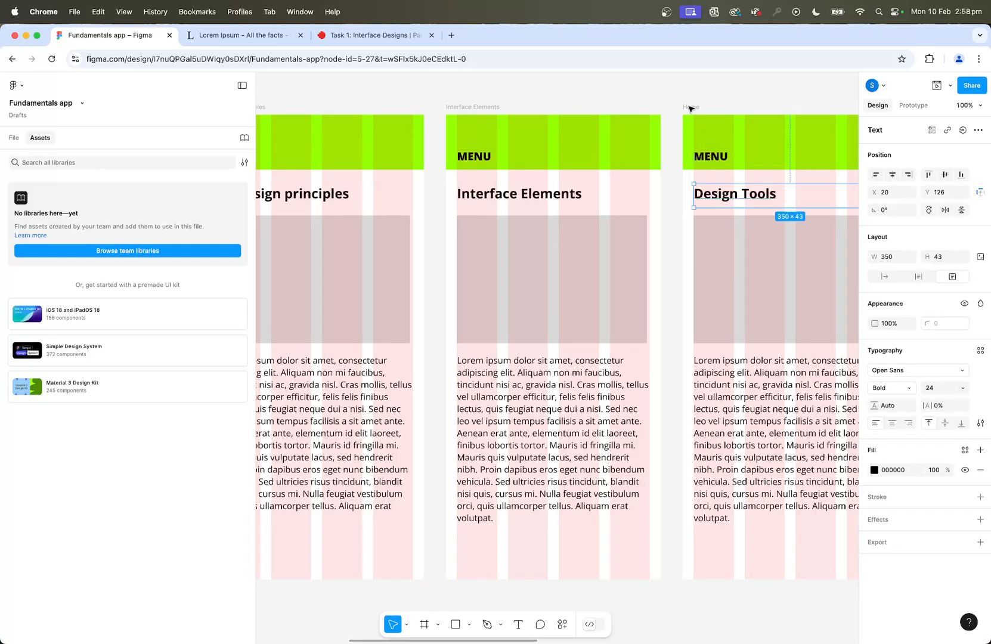
pyautogui.doubleClick(689, 108)
pyautogui.press('super+v')
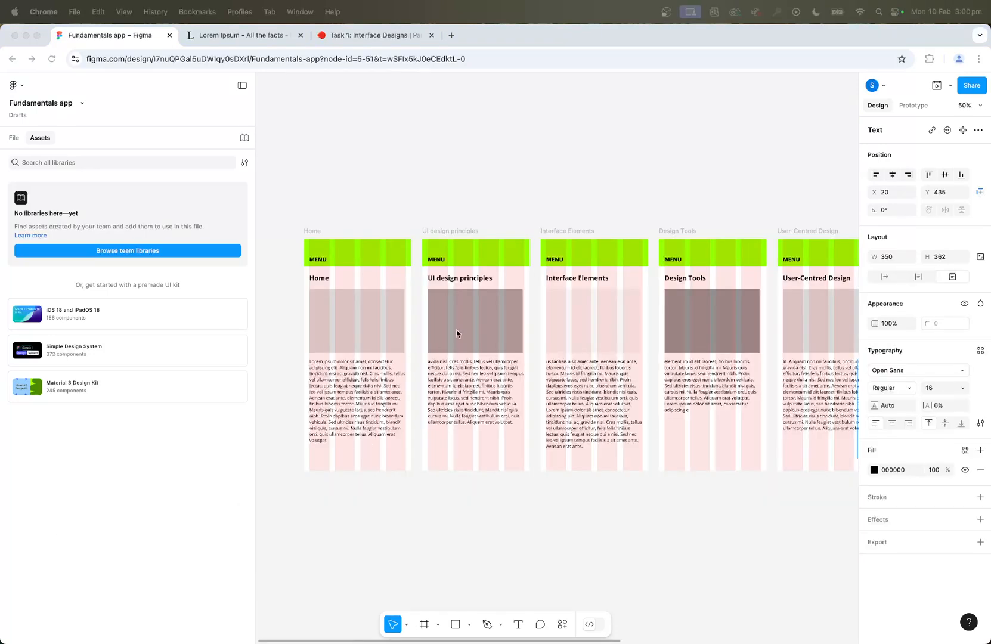
# Review all eight screens on the canvas and in the prototype preview, stepping back and forth between them, and close the preview.
pyautogui.hscroll(10, 593, 301)
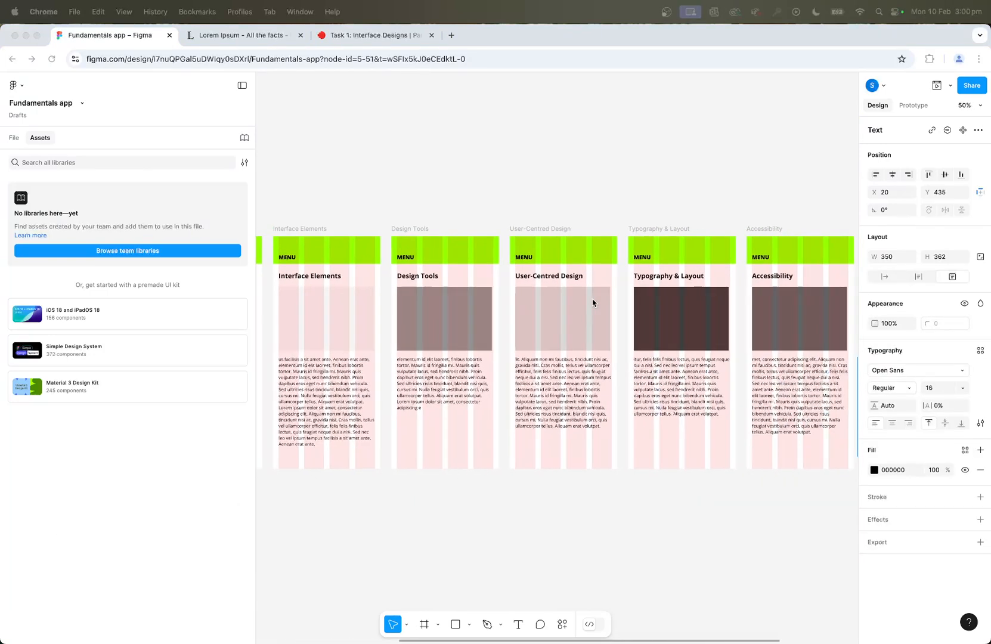
pyautogui.hscroll(2, 592, 302)
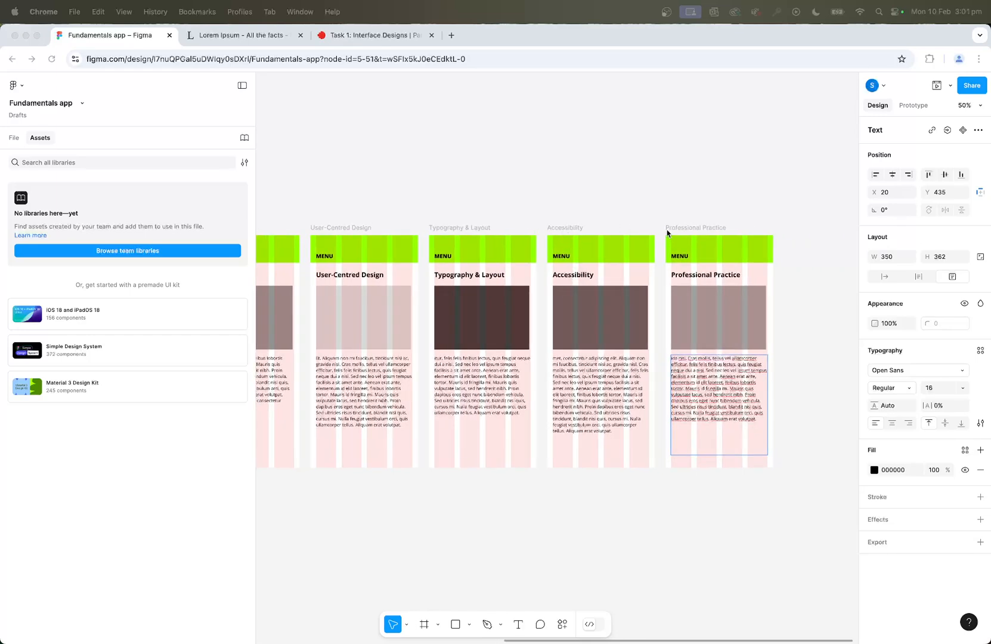
pyautogui.hscroll(-10, 702, 368)
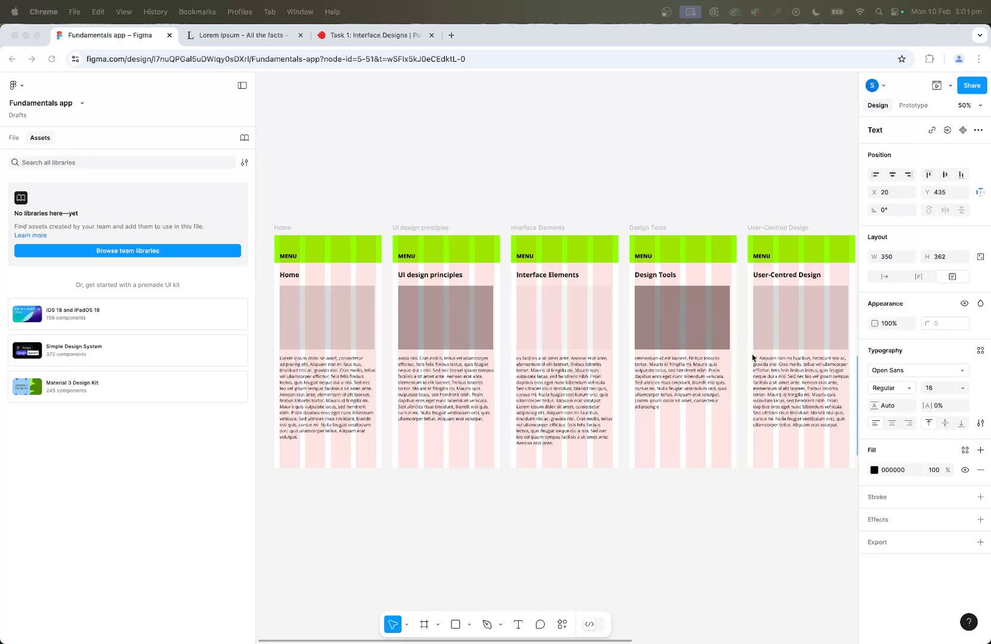
pyautogui.hscroll(-2, 558, 250)
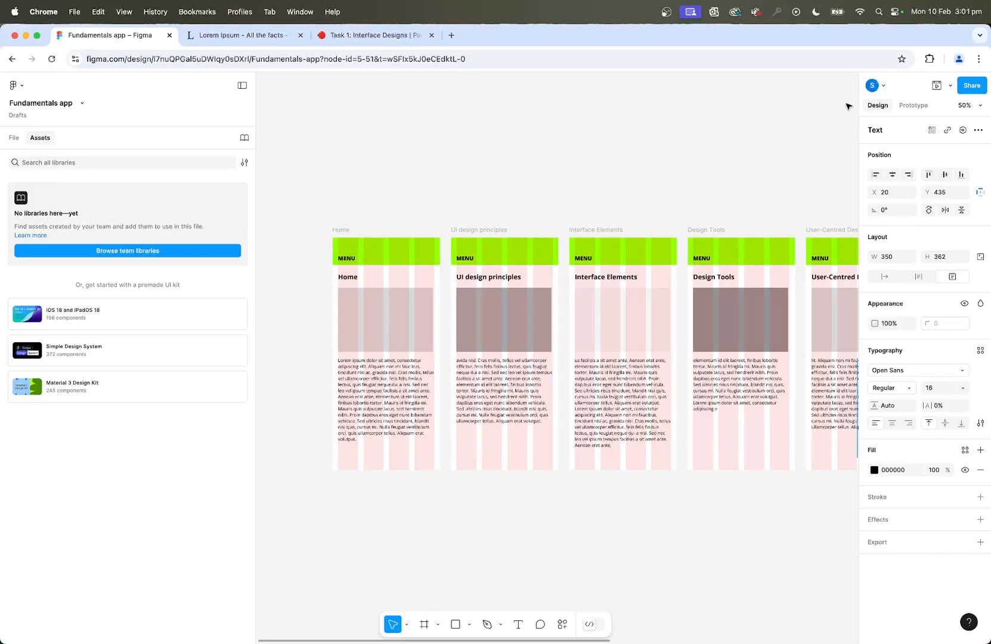
pyautogui.click(937, 86)
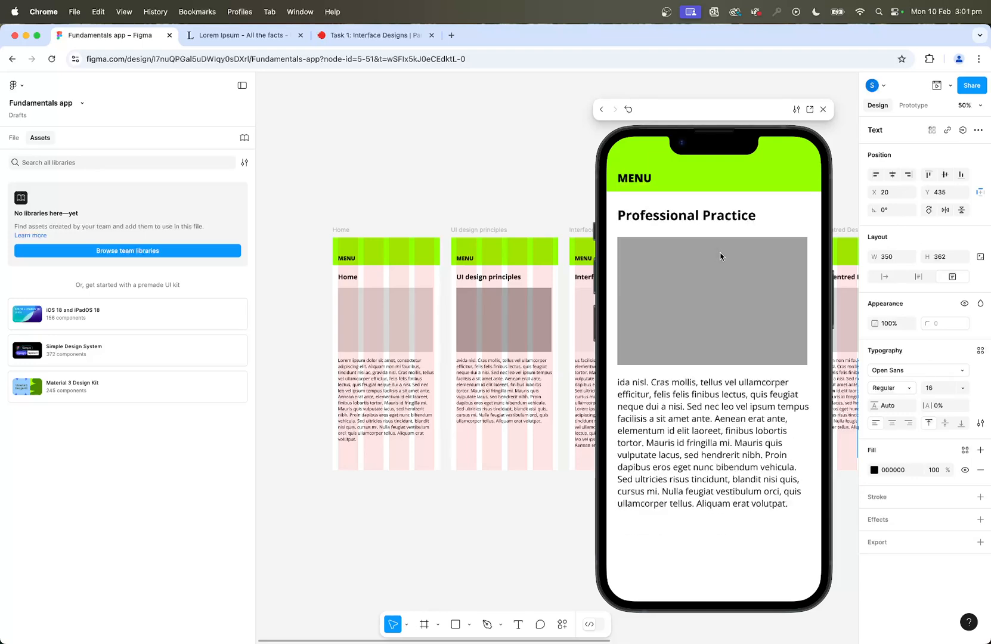
pyautogui.press('Left')
pyautogui.press('Left')
pyautogui.press('Left')
pyautogui.press('Right')
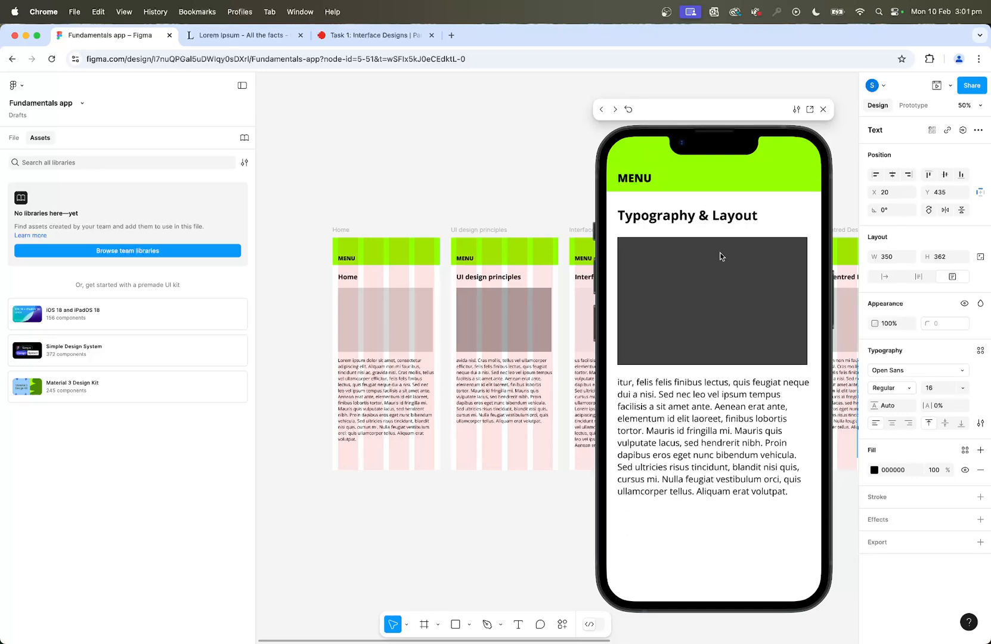
pyautogui.press('Left')
pyautogui.press('Left')
pyautogui.press('Left')
pyautogui.press('Right')
pyautogui.press('Right')
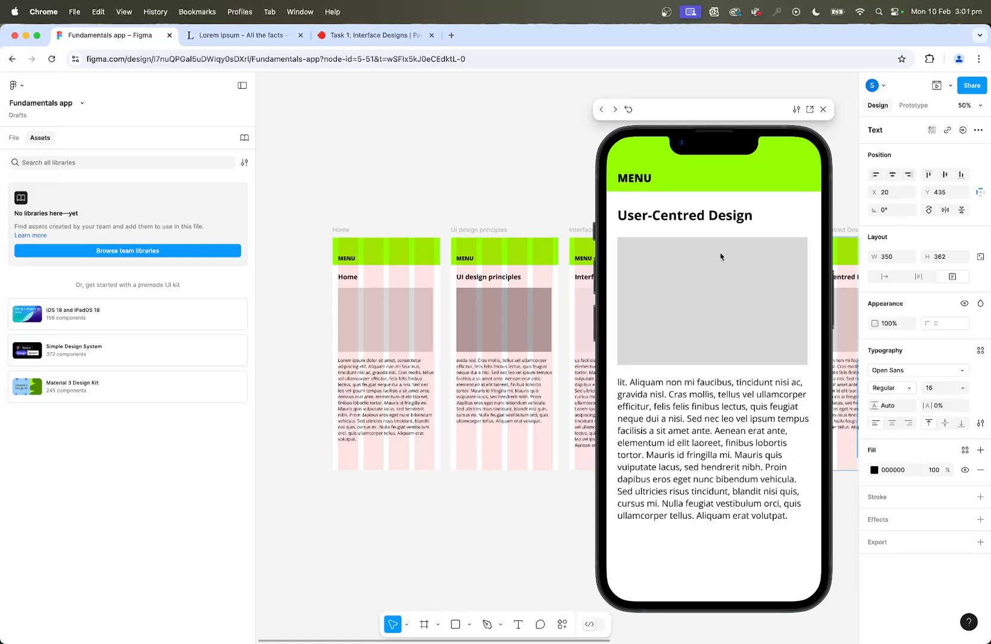
pyautogui.press('Right')
pyautogui.press('Left')
pyautogui.press('Left')
pyautogui.press('Right')
pyautogui.click(823, 110)
# Add another lorem ipsum paragraph to the end of the Interface Elements body text and extend that frame to a height of about 1156.
pyautogui.hscroll(3, 653, 403)
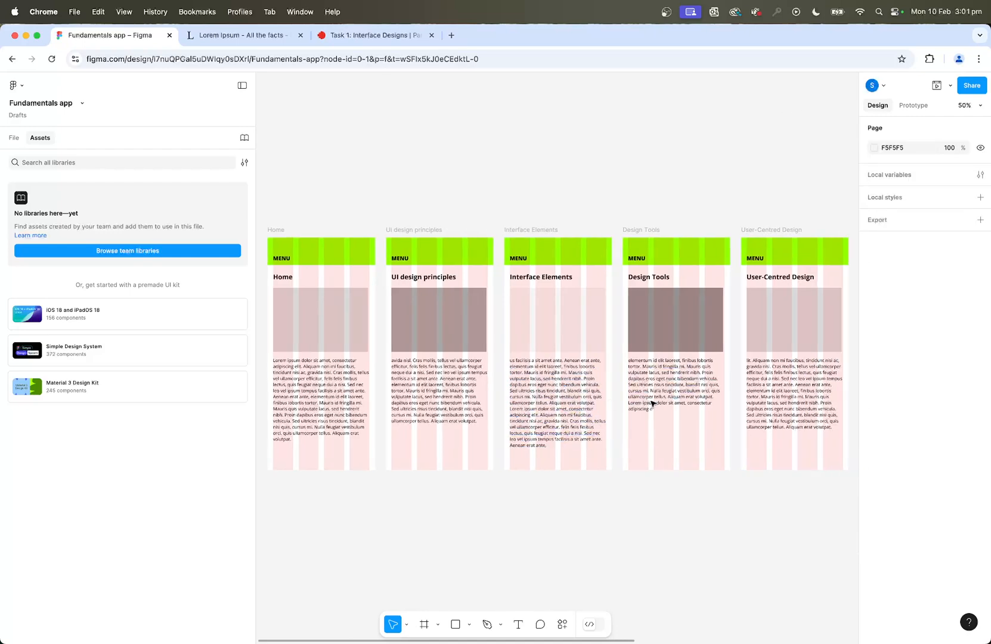
pyautogui.click(571, 410)
pyautogui.doubleClick(571, 410)
pyautogui.click(560, 444)
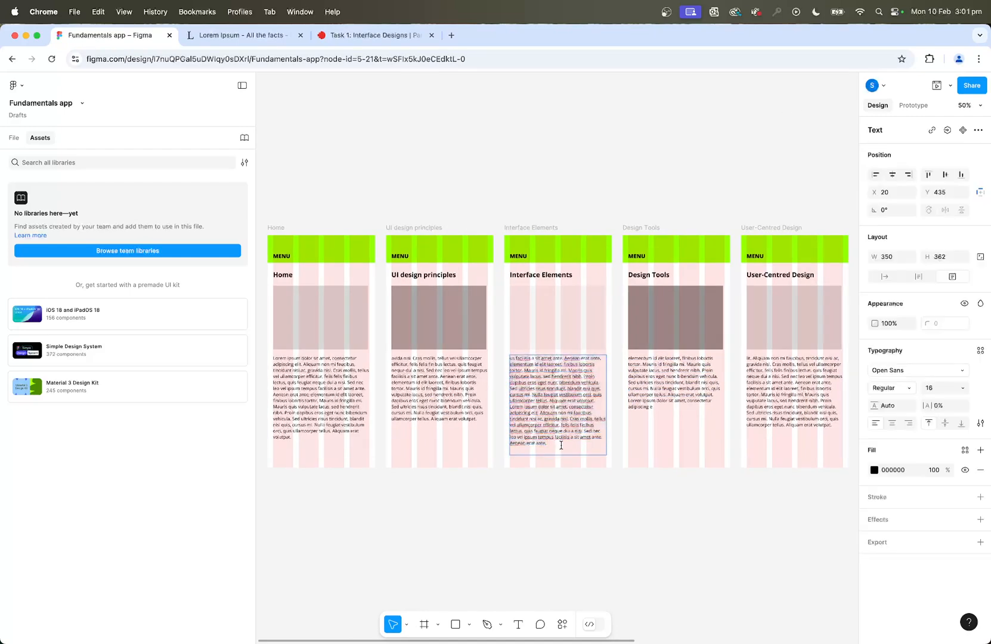
pyautogui.press('super+v')
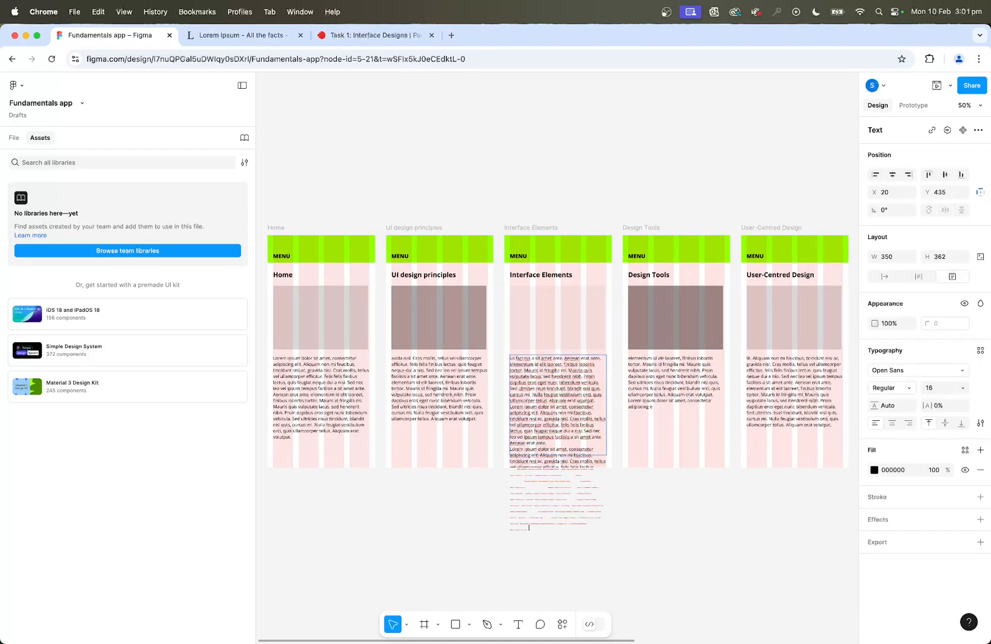
pyautogui.press('super+a')
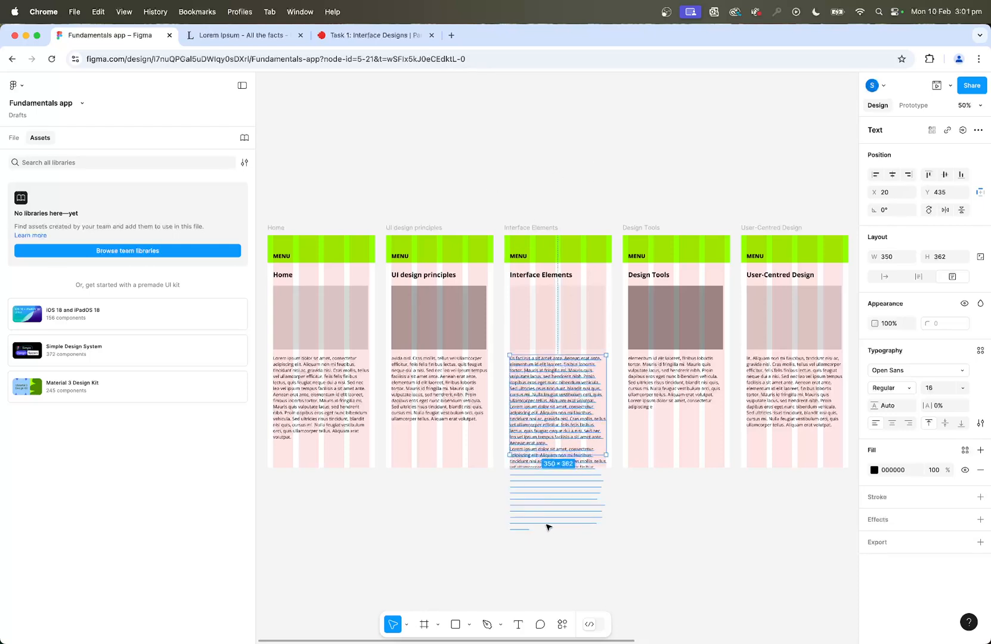
pyautogui.click(525, 229)
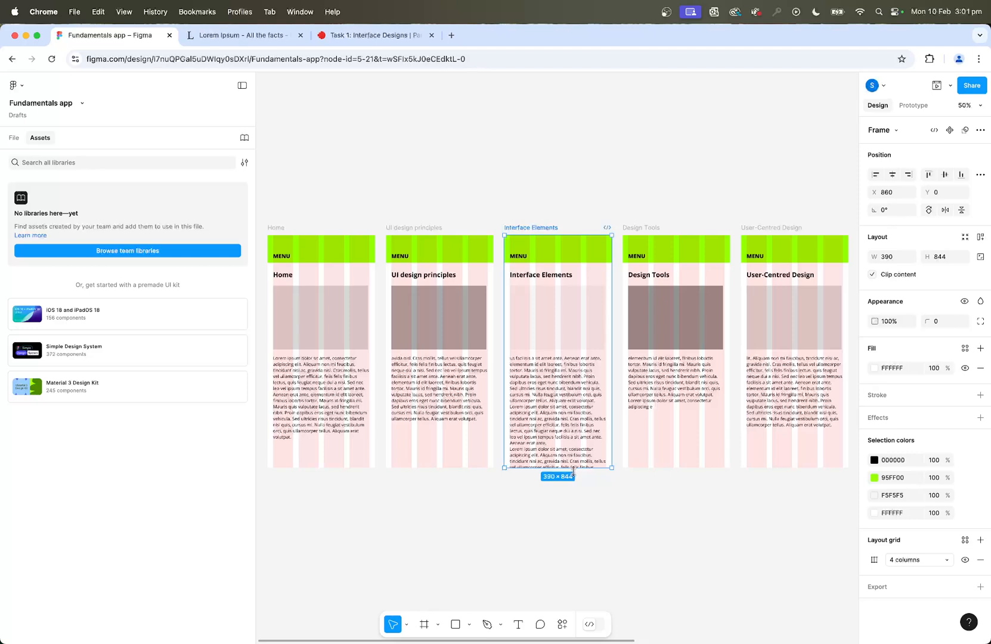
pyautogui.moveTo(573, 470); pyautogui.dragTo(564, 553)
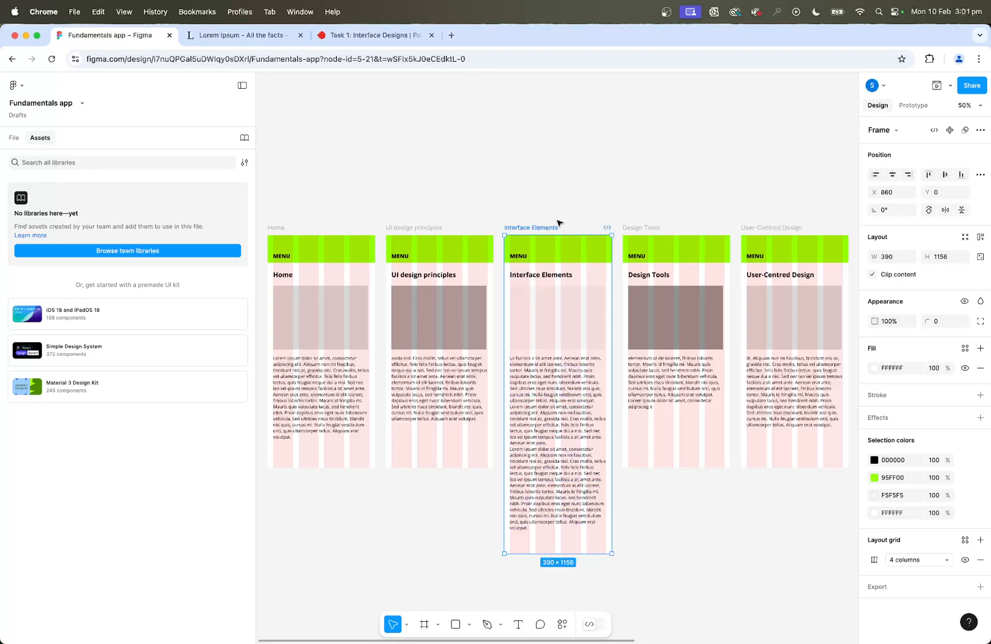
# Preview the Interface Elements screen, checking how its long text scrolls on the phone, and close the preview.
pyautogui.click(937, 85)
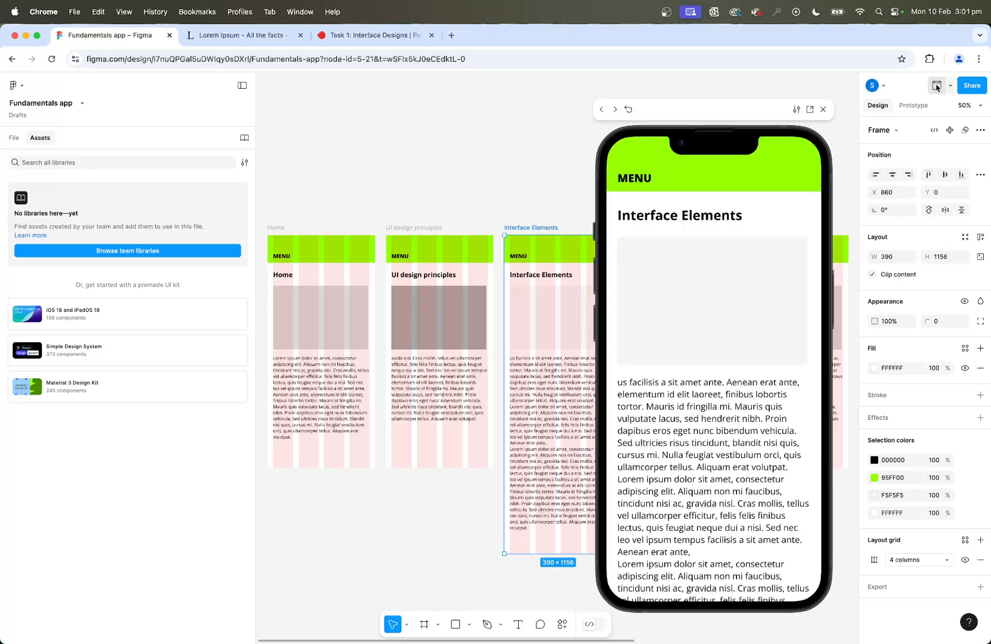
pyautogui.scroll(-5, 736, 397)
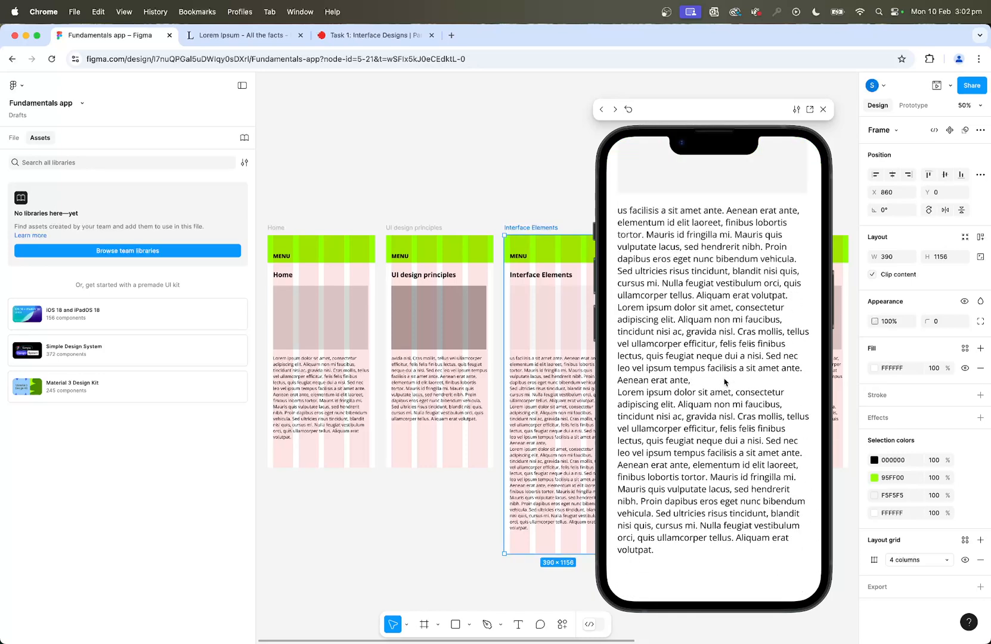
pyautogui.scroll(5, 726, 382)
pyautogui.scroll(-5, 725, 382)
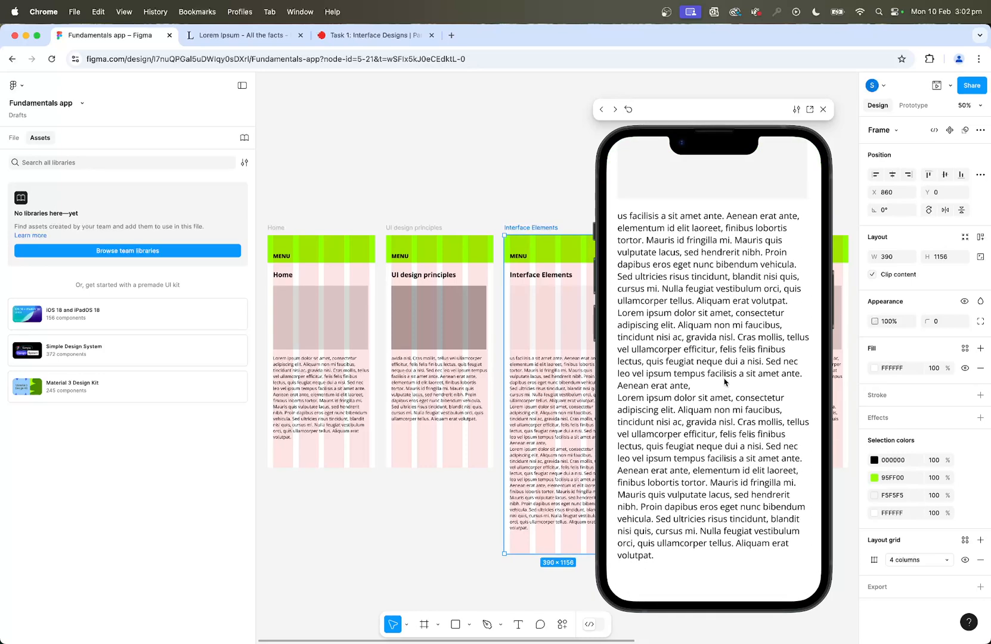
pyautogui.scroll(5, 726, 382)
pyautogui.scroll(-3, 726, 382)
pyautogui.scroll(5, 725, 382)
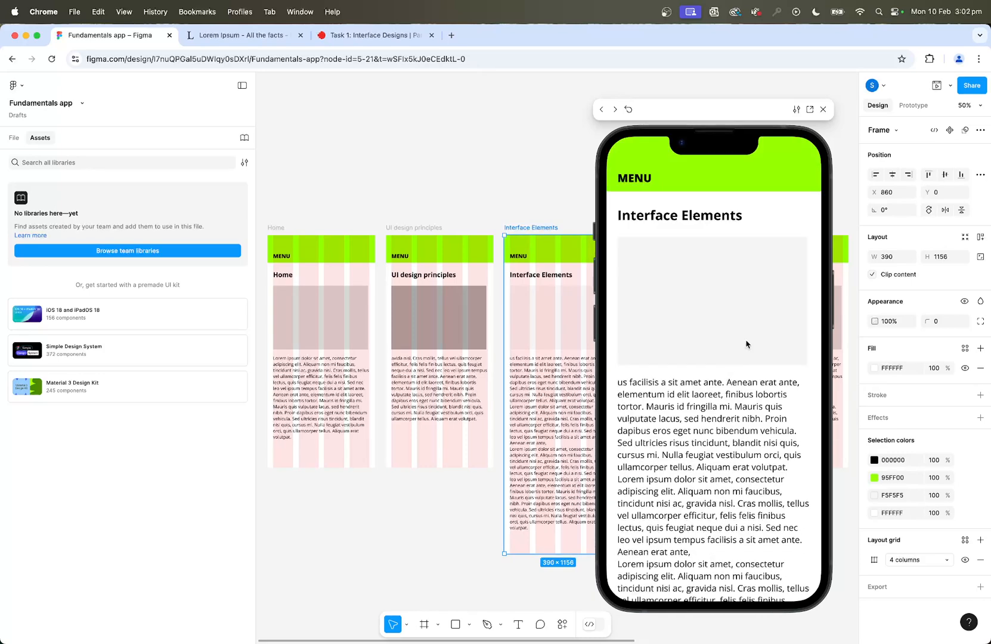
pyautogui.click(823, 109)
pyautogui.click(516, 167)
# Add an iPhone 13 & 14 frame and place it before the Home frame, aligned with the row at about X -455, Y 0.
pyautogui.hscroll(-5, 531, 166)
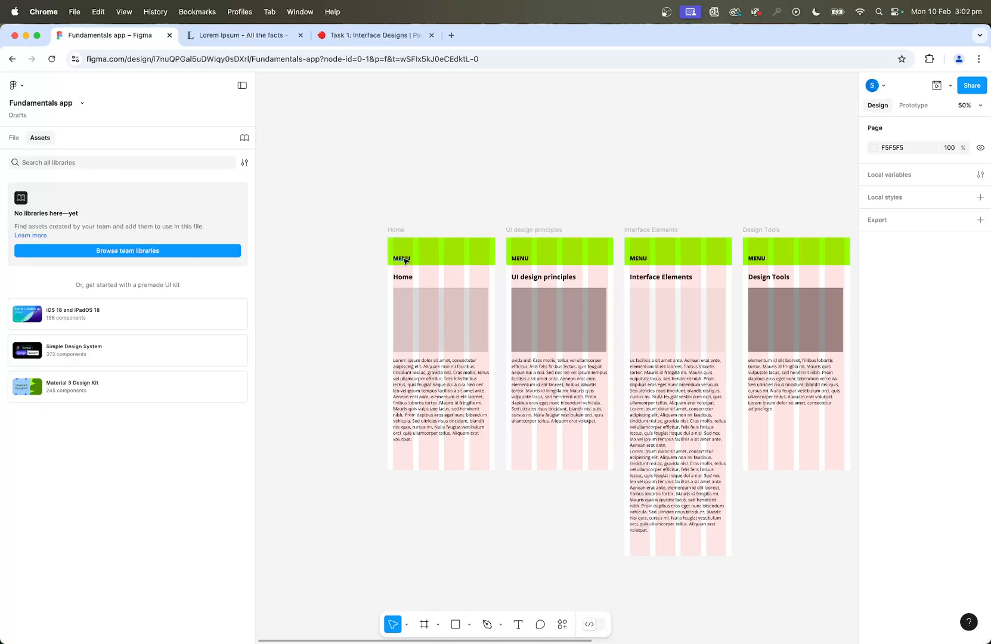
pyautogui.click(425, 624)
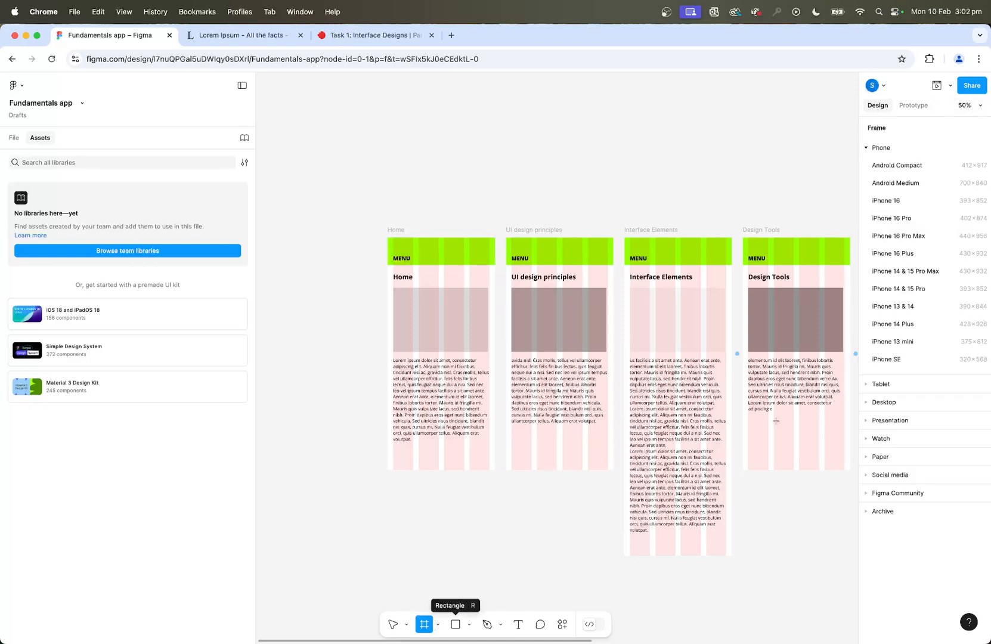
pyautogui.click(895, 308)
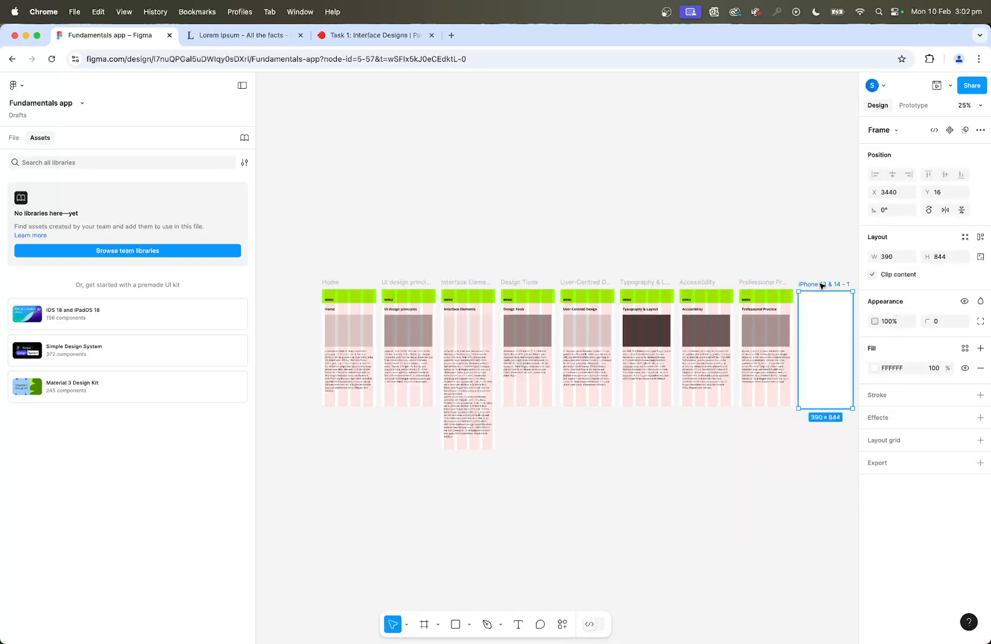
pyautogui.moveTo(823, 285); pyautogui.dragTo(283, 286)
# Fill the new iPhone 13 & 14 frame with the page's green, 95FF00.
pyautogui.hscroll(-5, 339, 246)
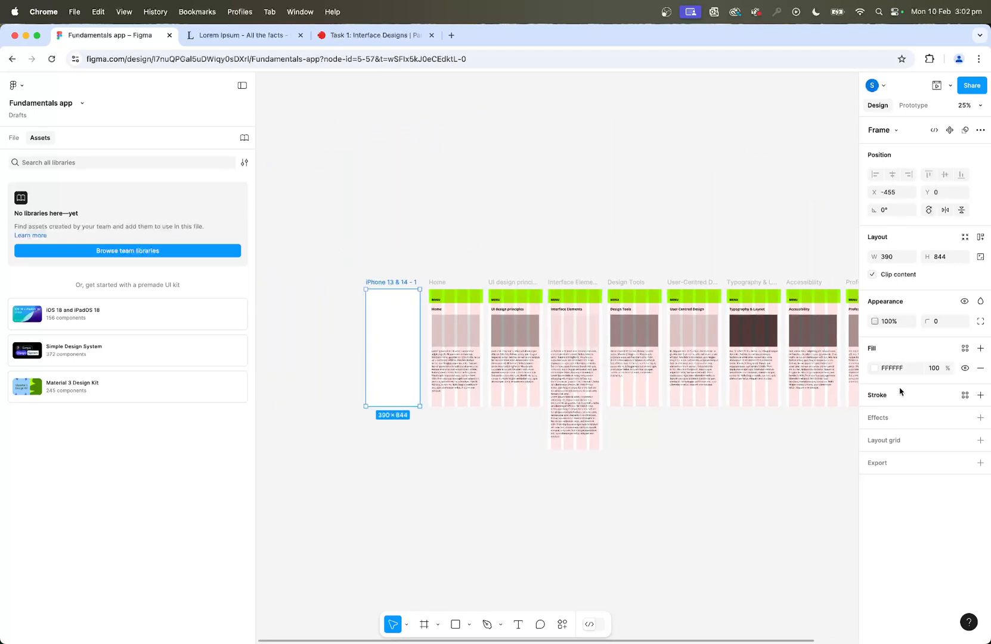
pyautogui.click(874, 368)
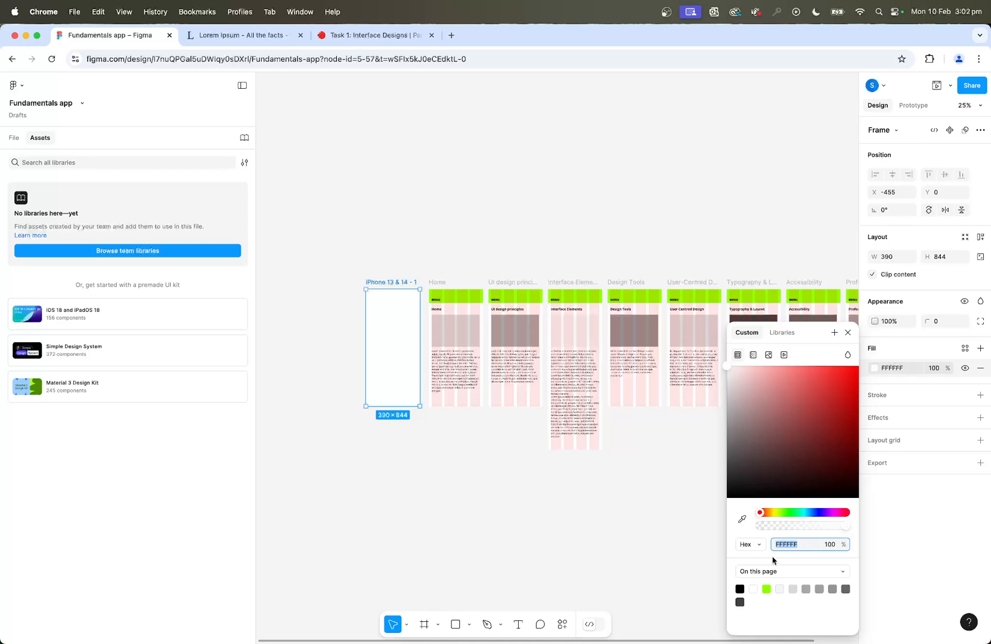
pyautogui.click(768, 588)
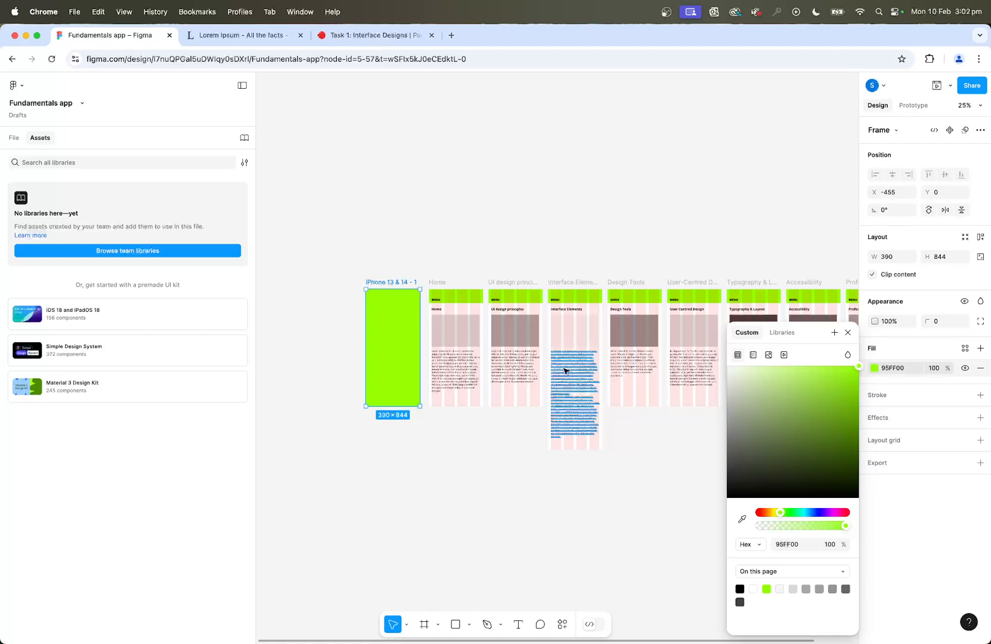
# Copy the "MENU" and "Home" texts from the Home frame into the green iPhone 13 & 14 frame and deselect.
pyautogui.press('super+equal')
pyautogui.press('super+equal')
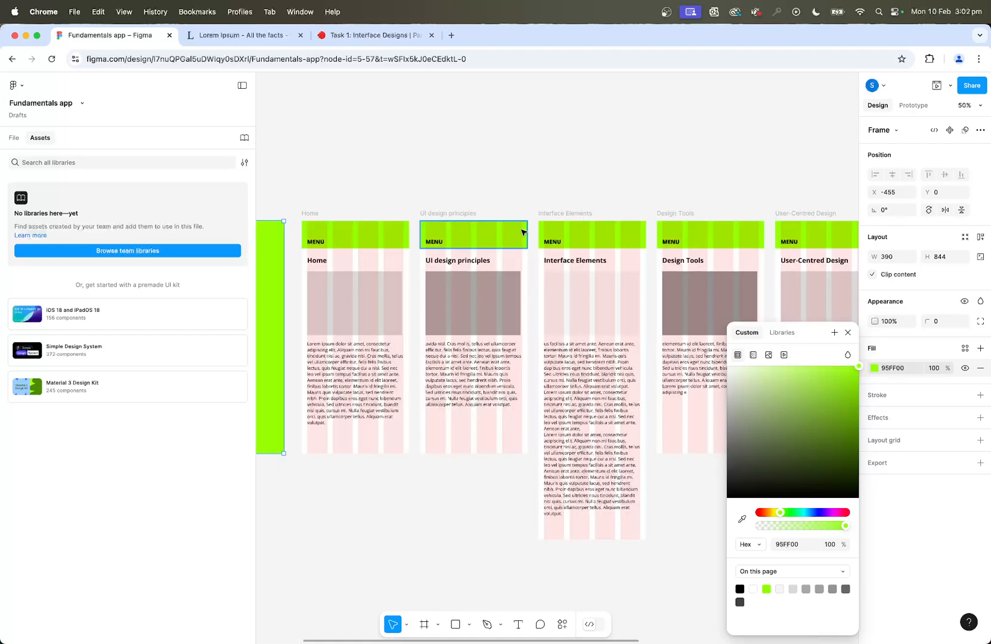
pyautogui.moveTo(414, 243); pyautogui.dragTo(677, 336)
pyautogui.moveTo(471, 311); pyautogui.dragTo(567, 298)
pyautogui.hscroll(-5, 568, 299)
pyautogui.scroll(-1, 568, 298)
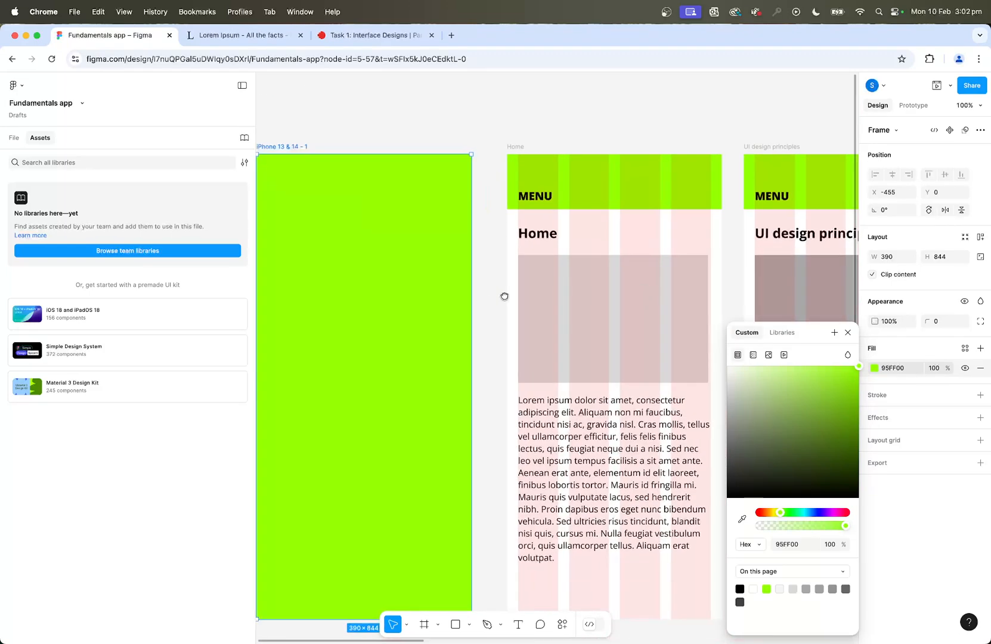
pyautogui.click(623, 184)
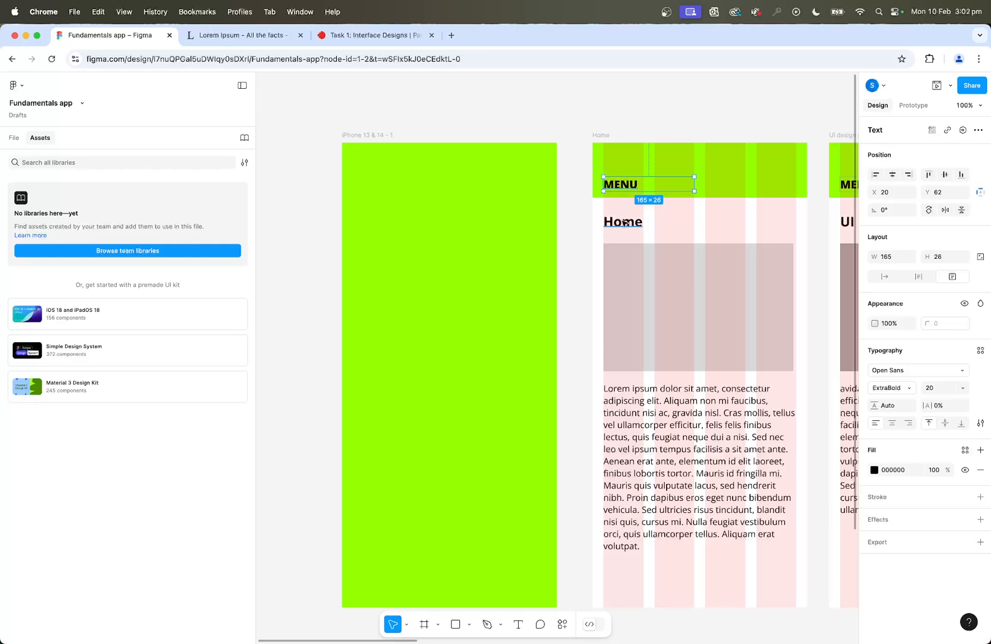
pyautogui.keyDown('shift'); pyautogui.click(625, 223); pyautogui.keyUp('shift')
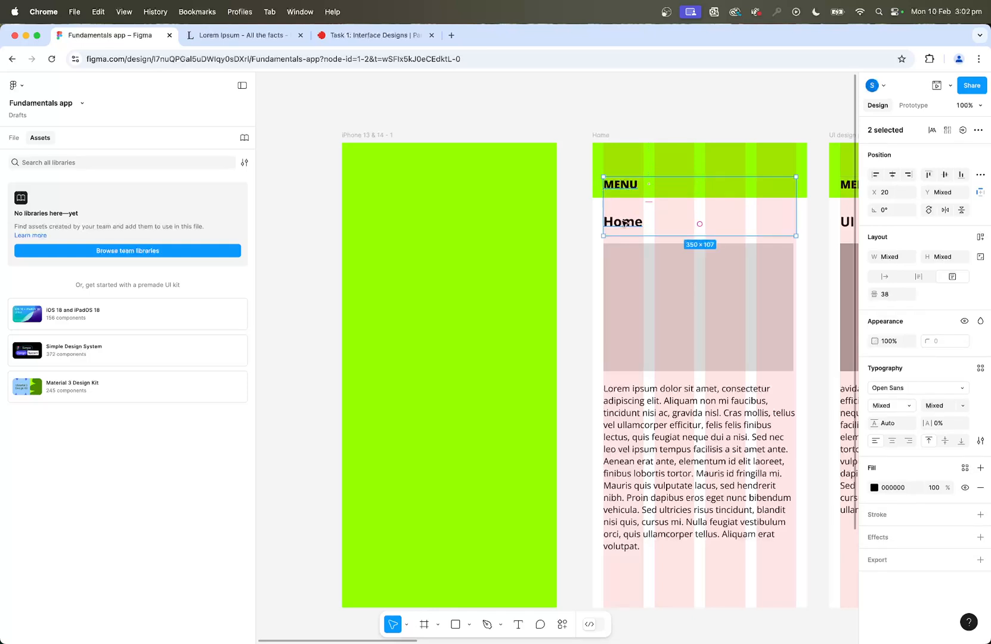
pyautogui.click(373, 137)
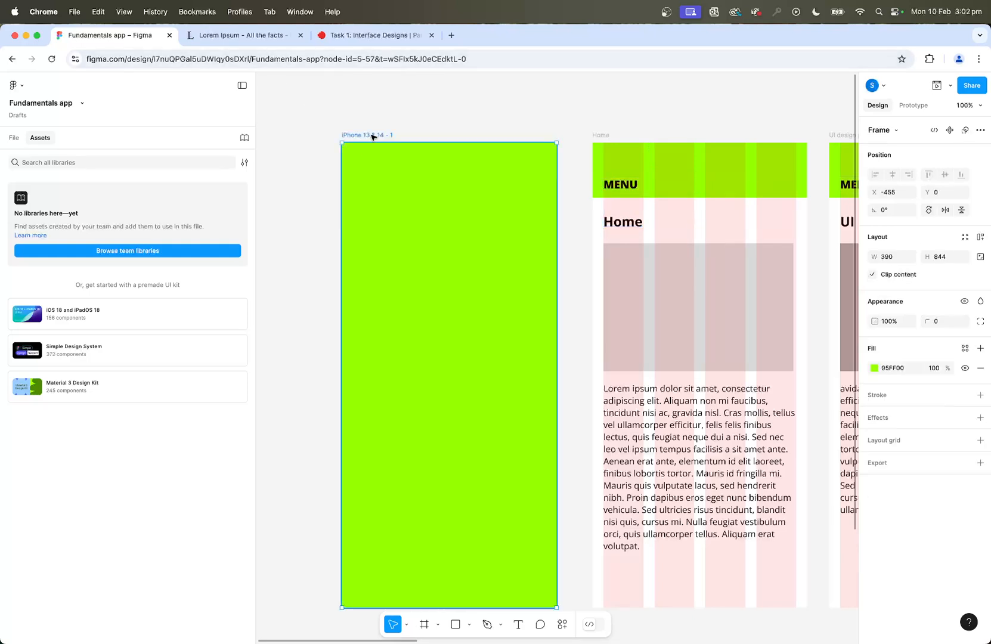
pyautogui.press('super+v')
pyautogui.click(430, 99)
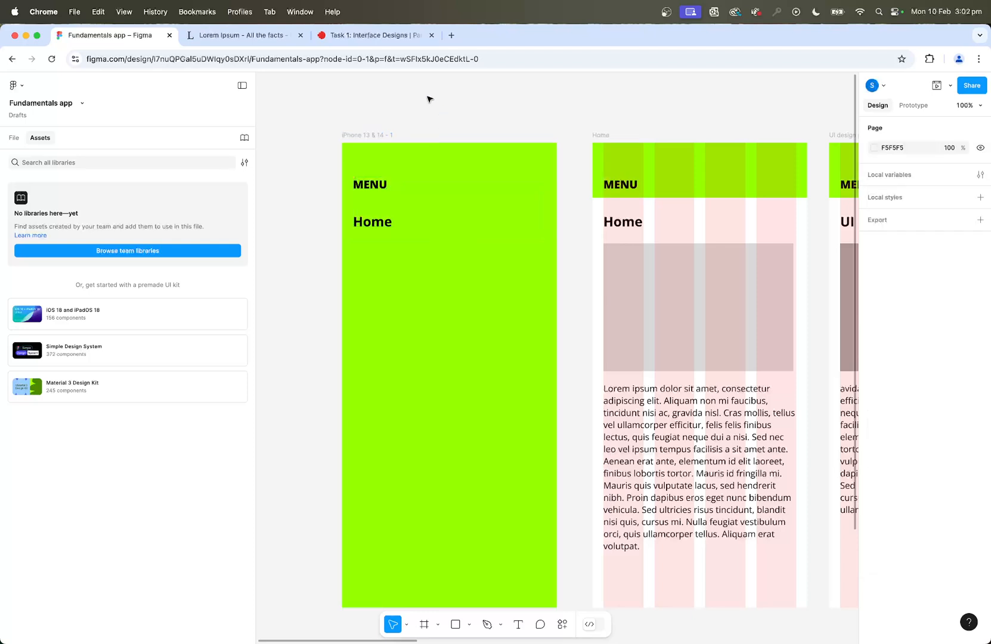
# Change the green screen's "MENU" text to "CLOSE" and centre-align its "Home" text.
pyautogui.click(369, 188)
pyautogui.doubleClick(369, 185)
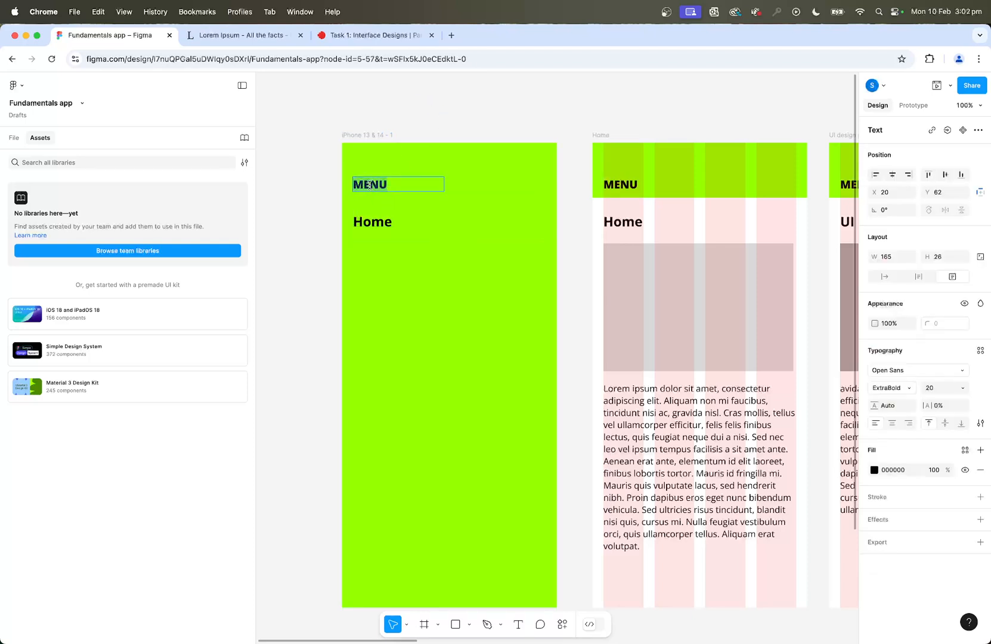
pyautogui.write('CLOSE')
pyautogui.doubleClick(377, 220)
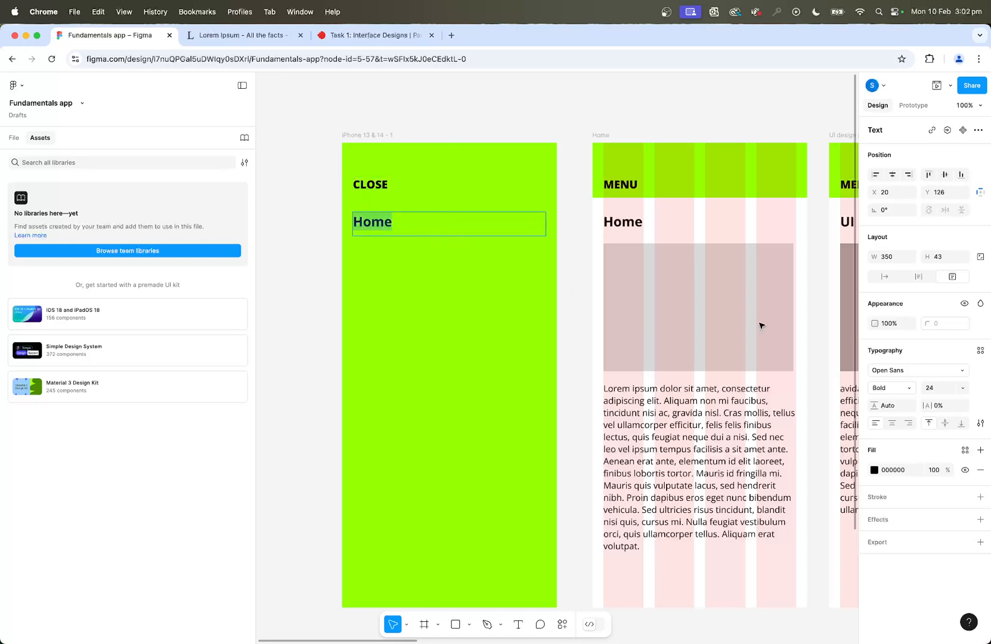
pyautogui.click(891, 423)
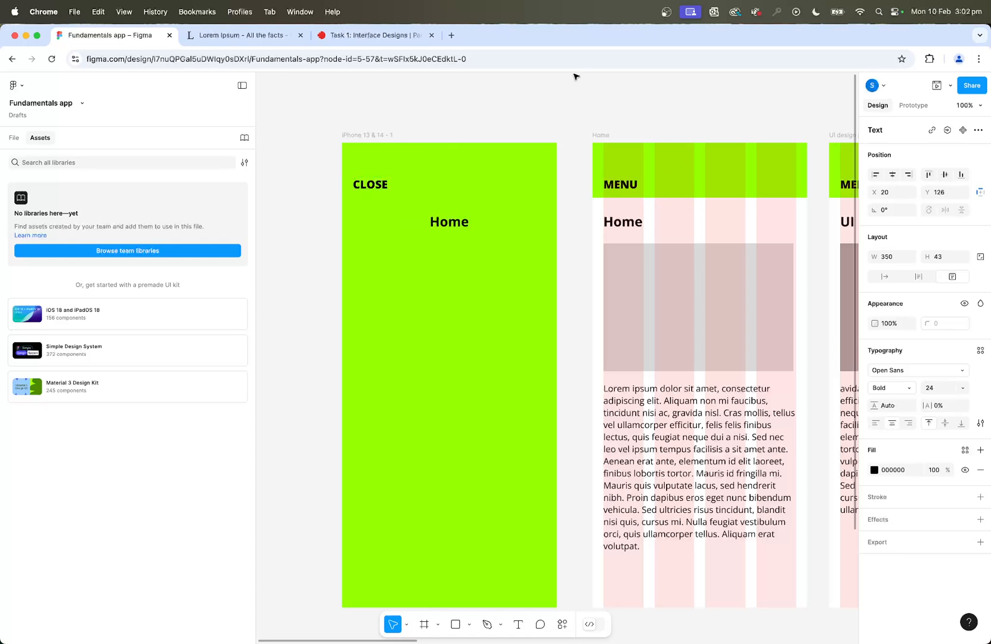
pyautogui.press('Escape')
# Duplicate the centred "Home" text directly below itself, at X 20, Y 176.
pyautogui.moveTo(468, 226); pyautogui.dragTo(459, 262)
pyautogui.hotkey('shift', 'Left')
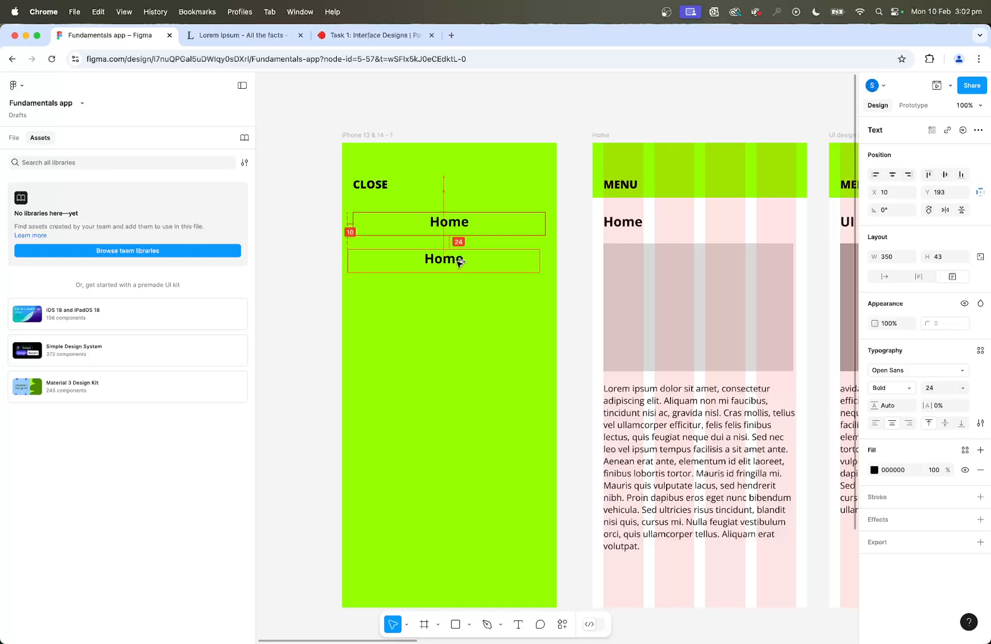
pyautogui.hotkey('shift', 'Right')
pyautogui.moveTo(459, 263); pyautogui.dragTo(462, 254)
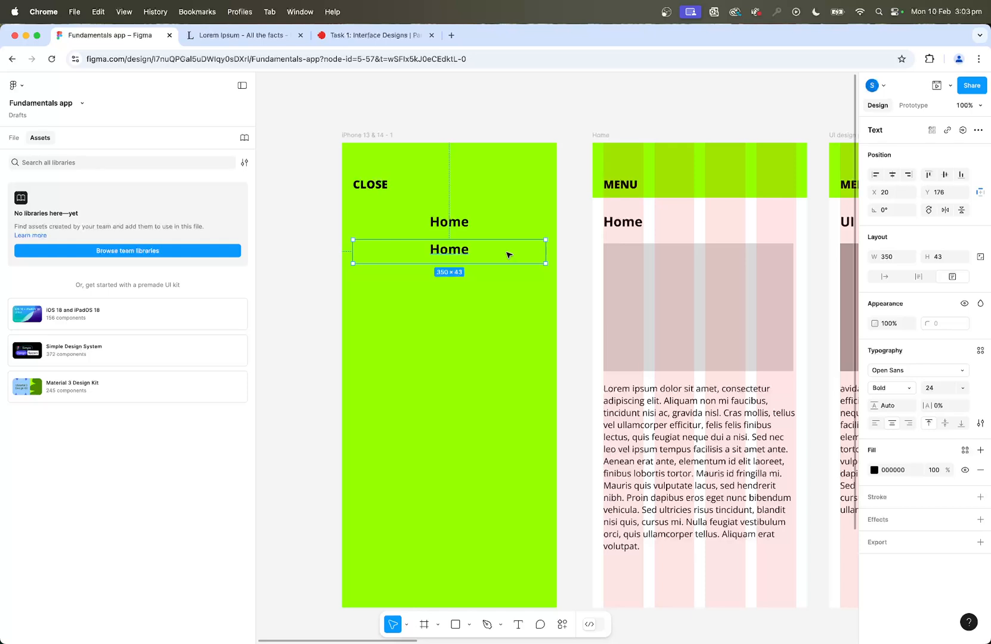
# Repeat the "Home" duplicate six more times at the same 50 px interval, down to Y 476, and deselect.
pyautogui.press('super+d')
pyautogui.press('super+d')
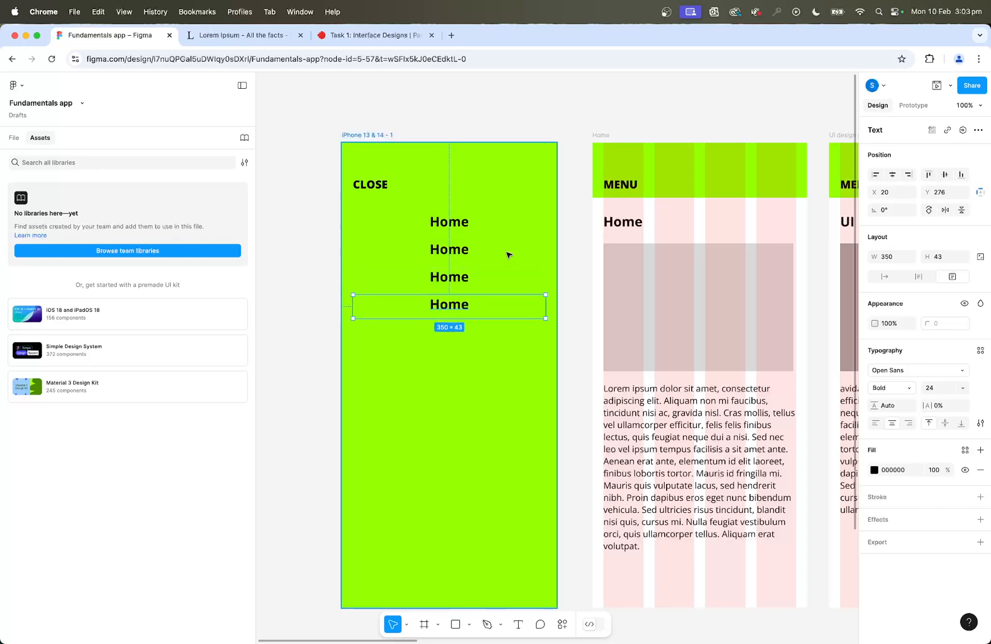
pyautogui.press('super+d')
pyautogui.press('super+d')
pyautogui.press('super+d')
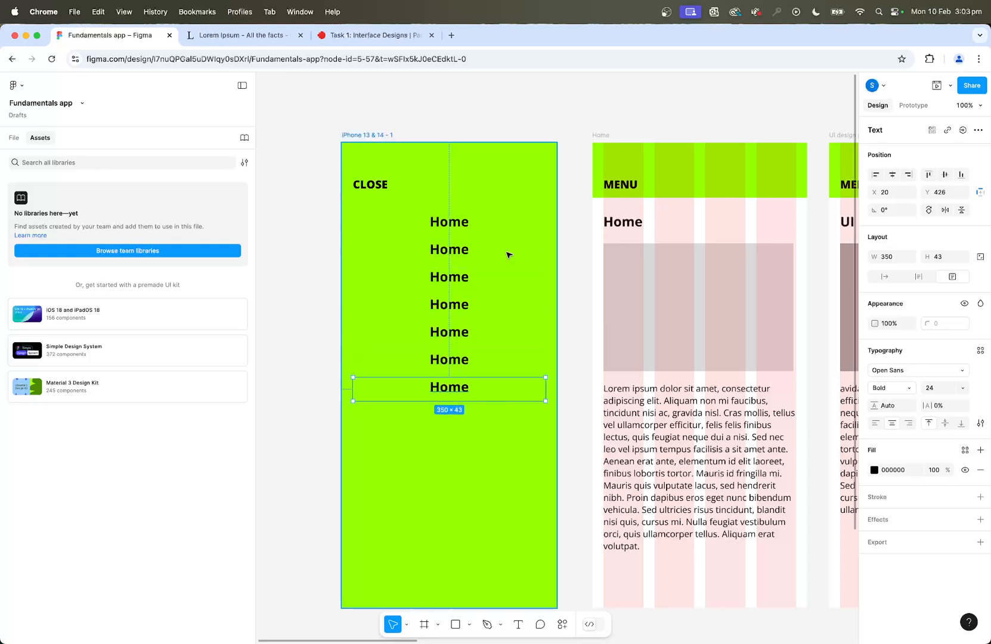
pyautogui.press('super+d')
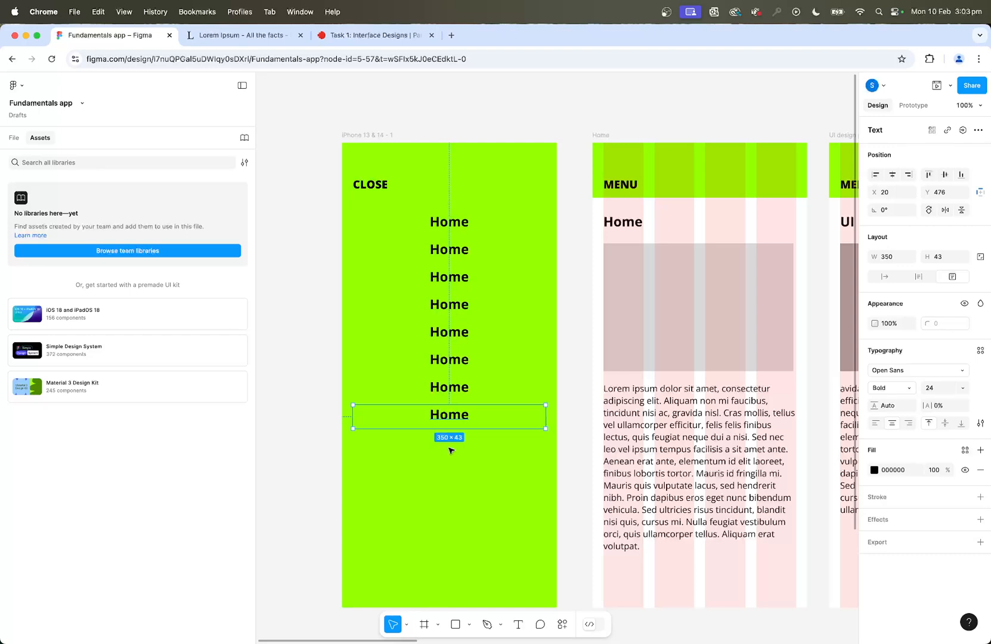
pyautogui.click(499, 117)
# Replace the second "Home" entry on the green screen with "UI design principles", copied from that screen's heading.
pyautogui.hscroll(3, 653, 150)
pyautogui.hscroll(-2, 654, 150)
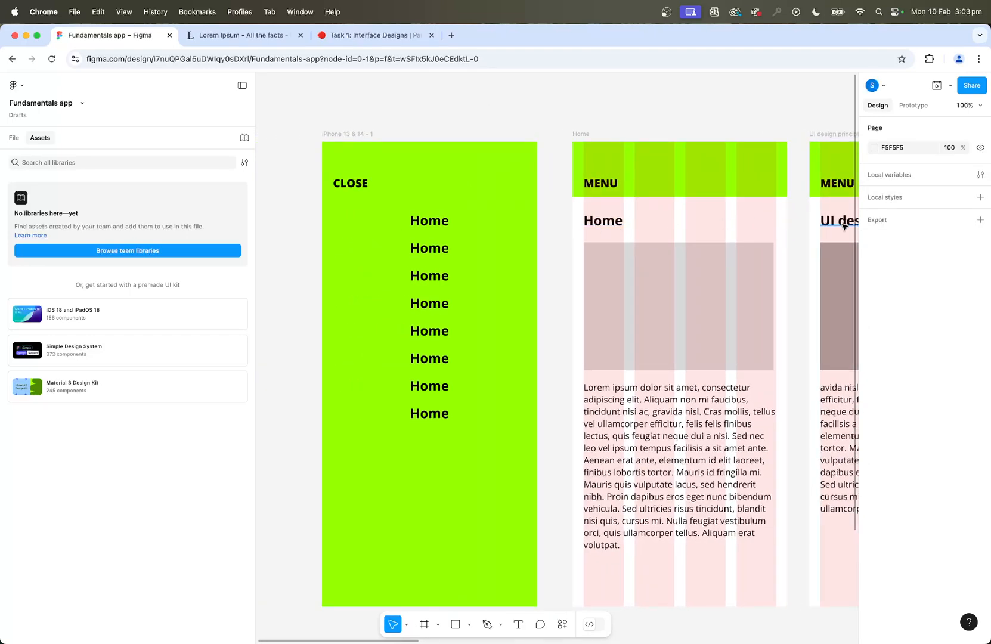
pyautogui.click(842, 224)
pyautogui.press('super+c')
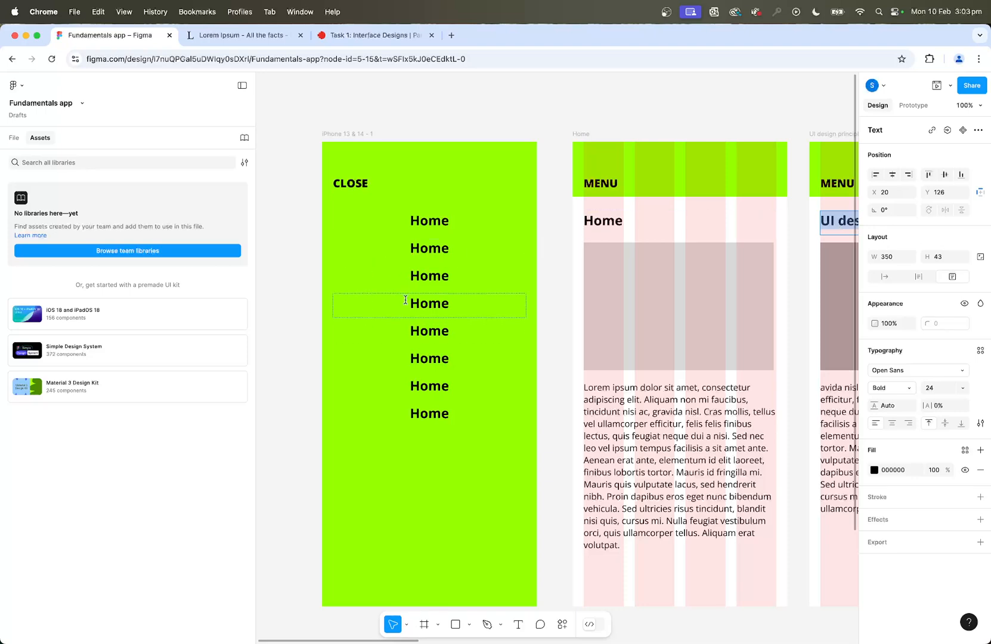
pyautogui.doubleClick(446, 249)
pyautogui.press('super+v')
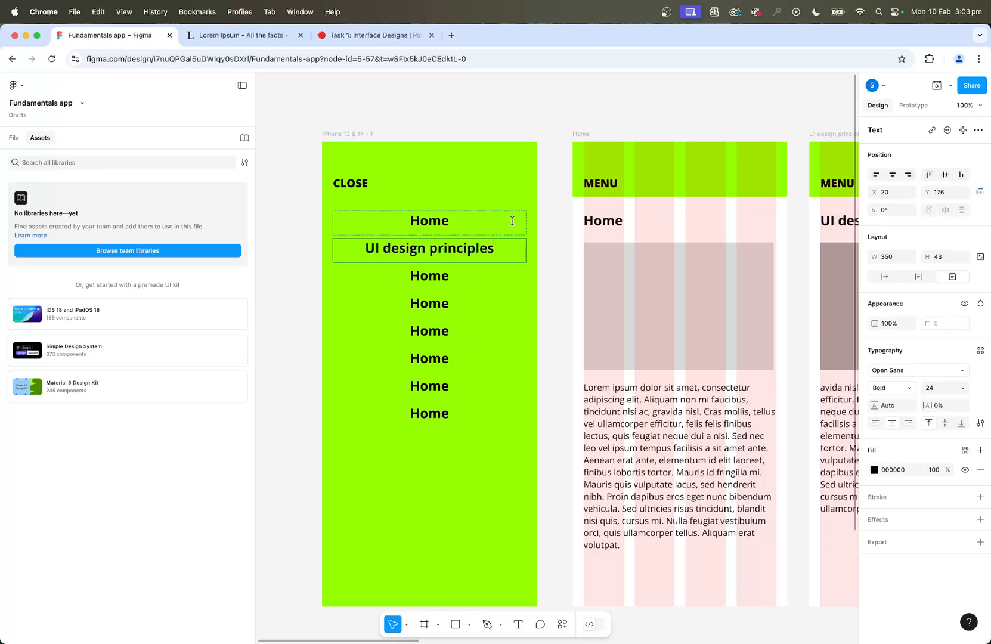
# Replace the third menu entry with "Interface Elements", copied from that screen's heading, undoing any accidental change to the heading itself.
pyautogui.press('super+minus')
pyautogui.hscroll(3, 751, 287)
pyautogui.click(745, 289)
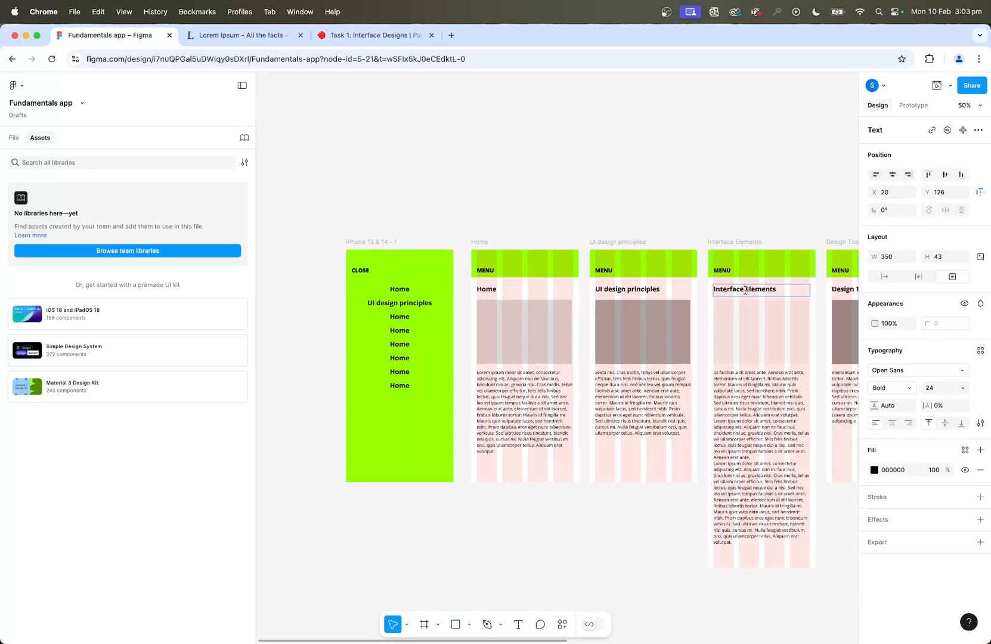
pyautogui.doubleClick(745, 289)
pyautogui.write('V')
pyautogui.doubleClick(405, 318)
pyautogui.press('super+v')
pyautogui.hscroll(2, 656, 334)
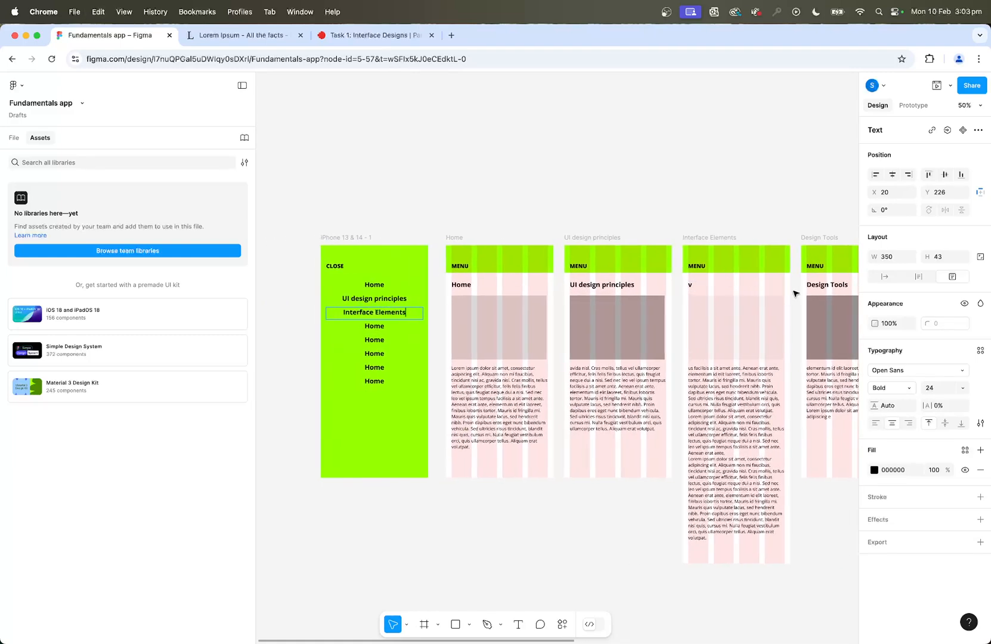
pyautogui.press('super+z')
pyautogui.press('super+z')
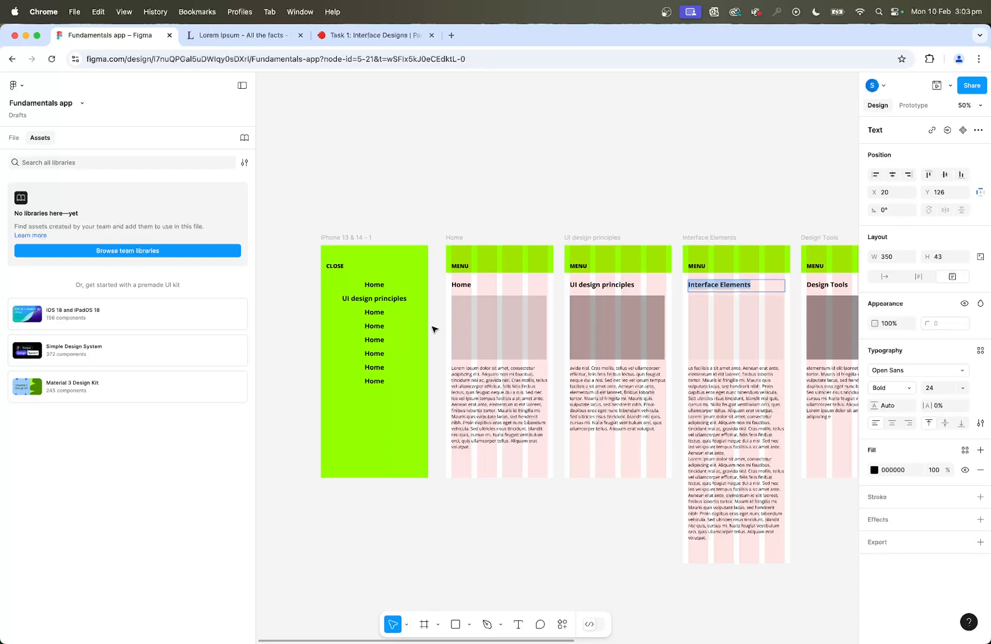
pyautogui.doubleClick(378, 312)
pyautogui.press('super+v')
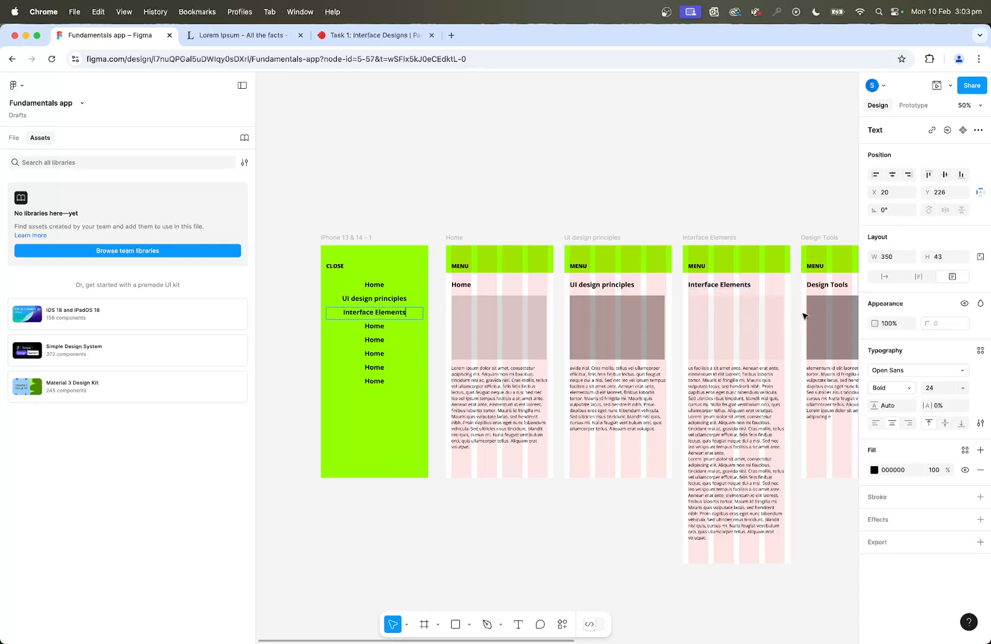
# Replace the fourth and fifth menu entries with "Design Tools" and "User-Centred Design", copied from the matching screen headings.
pyautogui.doubleClick(820, 286)
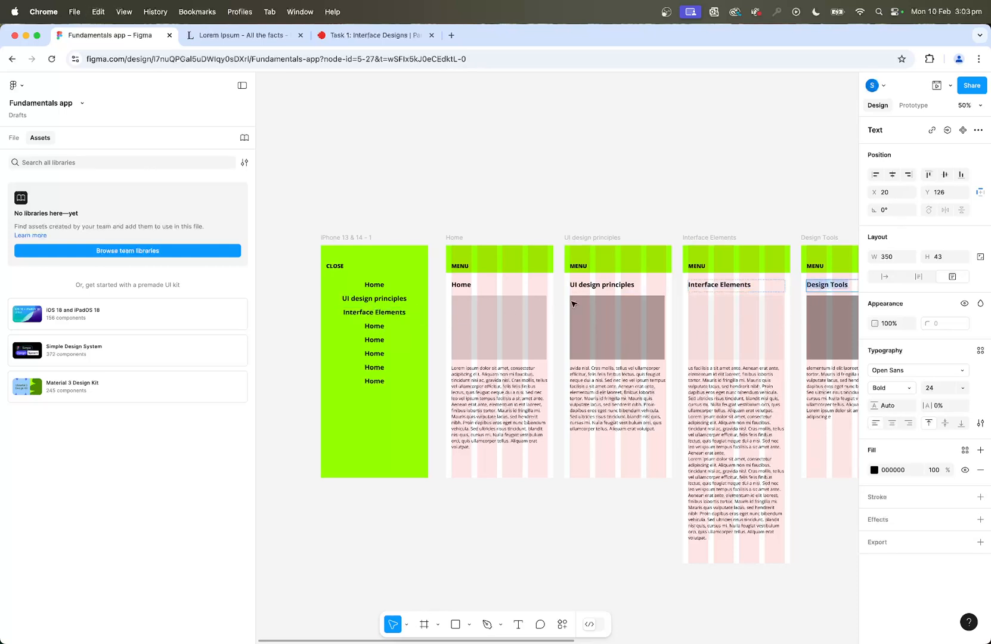
pyautogui.doubleClick(367, 329)
pyautogui.hscroll(10, 368, 329)
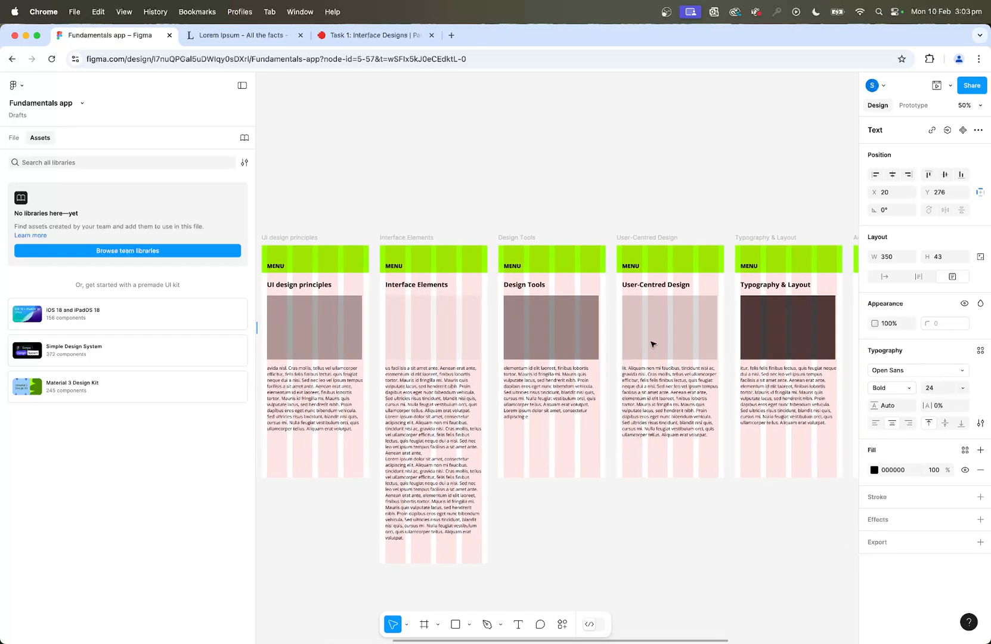
pyautogui.doubleClick(651, 285)
pyautogui.tripleClick(650, 284)
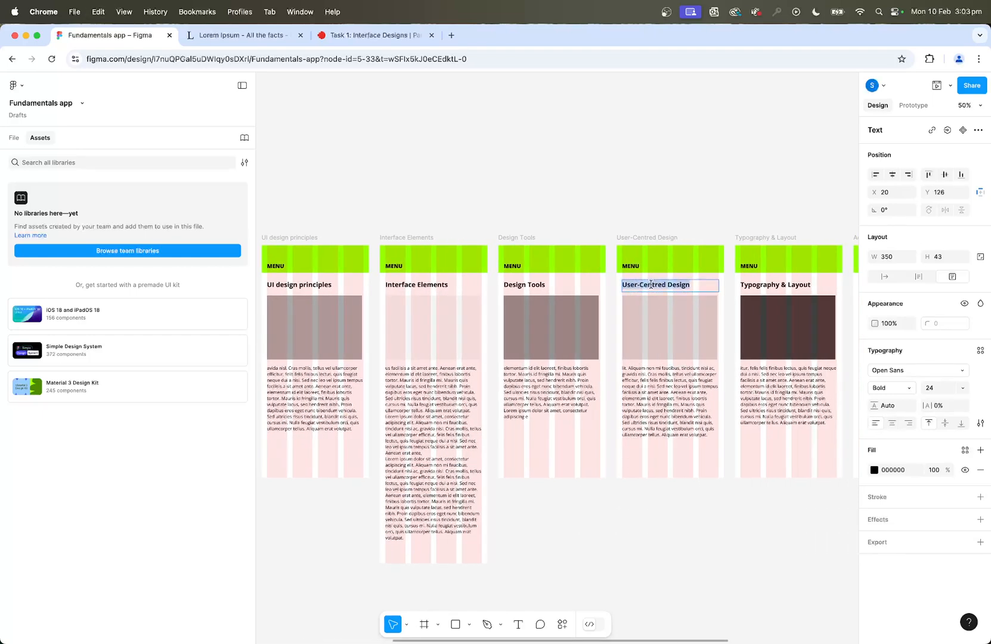
pyautogui.hscroll(-10, 651, 284)
pyautogui.doubleClick(381, 339)
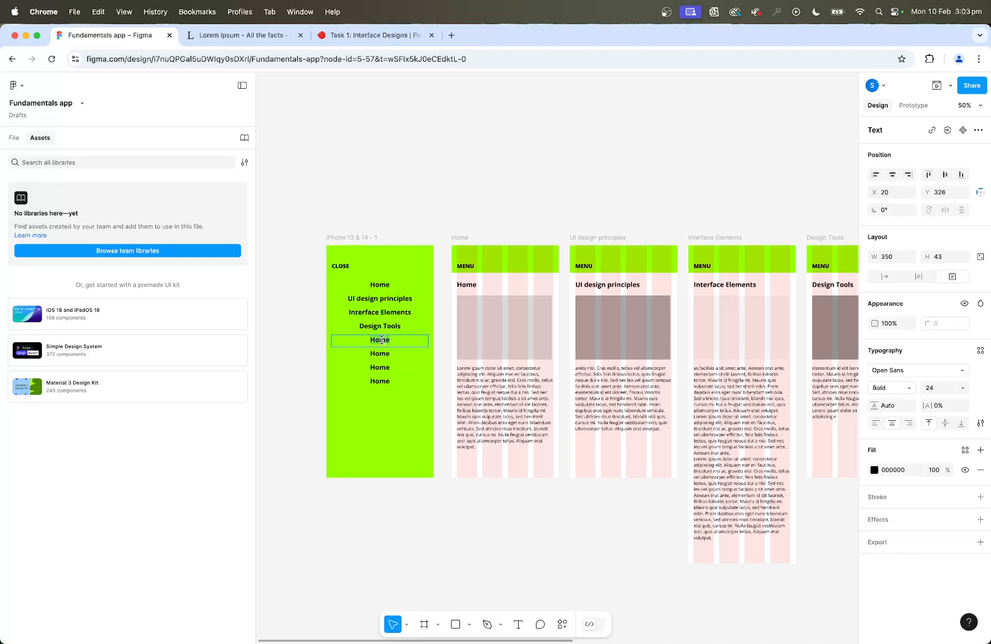
pyautogui.hotkey('ctrl', 'v')
# Replace the sixth menu entry with "Typography & Layout", copied from that screen's heading.
pyautogui.hscroll(15, 658, 383)
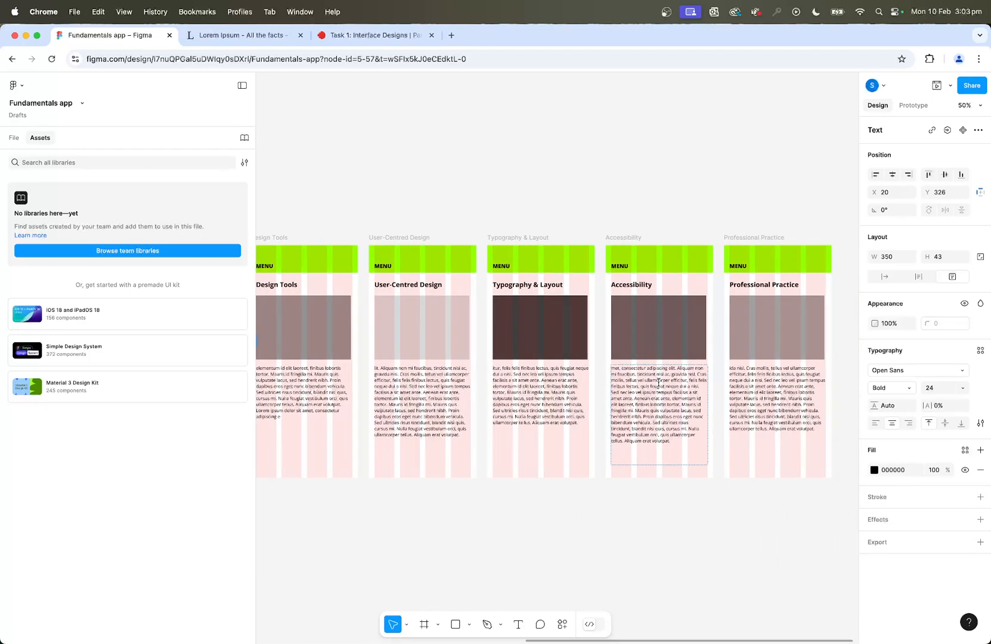
pyautogui.hscroll(-2, 659, 382)
pyautogui.tripleClick(574, 283)
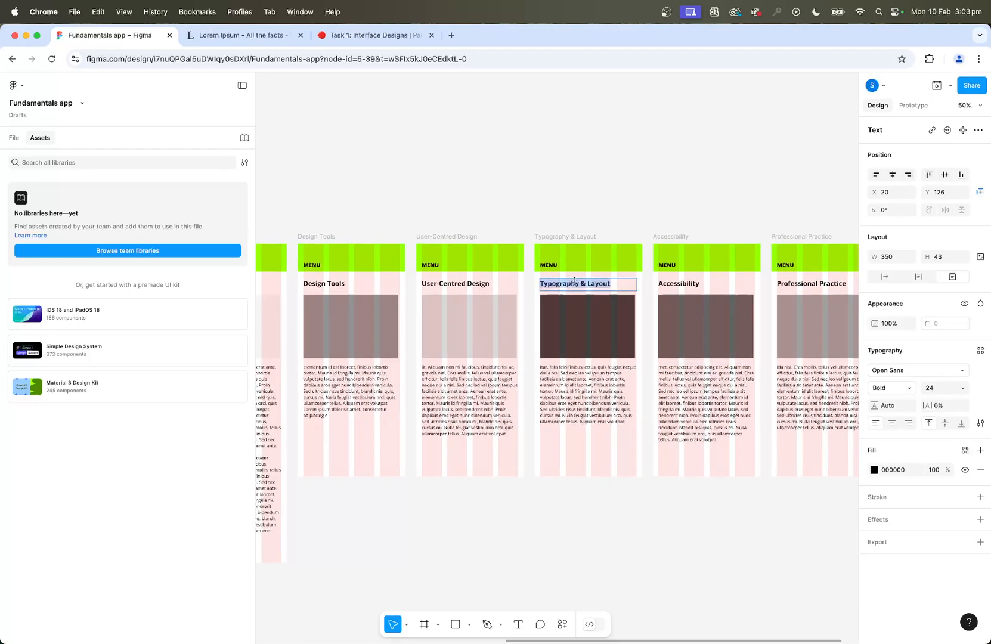
pyautogui.hscroll(-18, 574, 283)
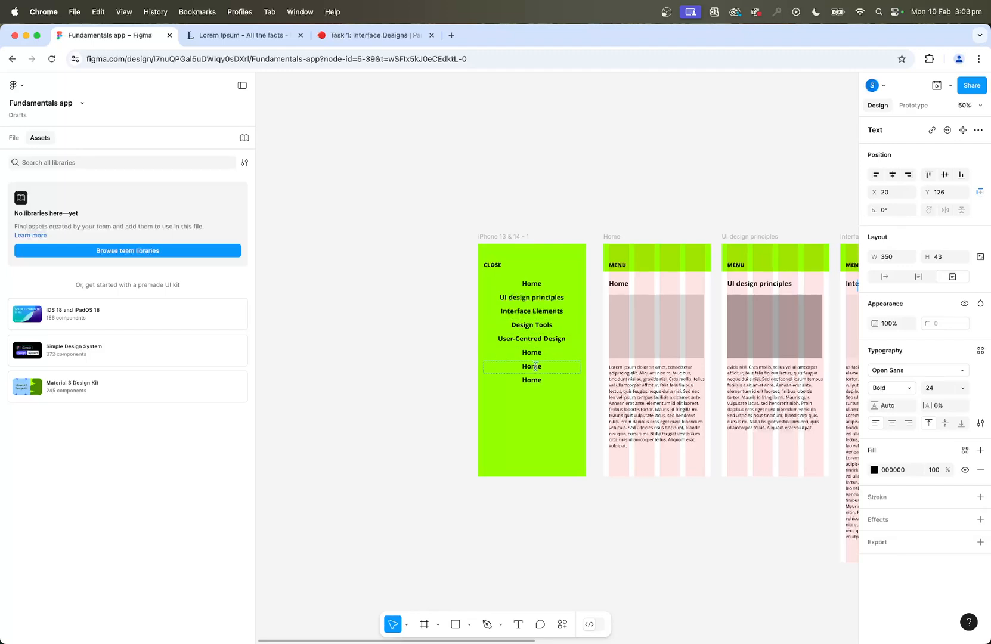
pyautogui.click(532, 353)
pyautogui.hotkey('ctrl', 'v')
# Replace the seventh menu entry with "Accessibility", copied from that screen's heading.
pyautogui.hscroll(17, 531, 353)
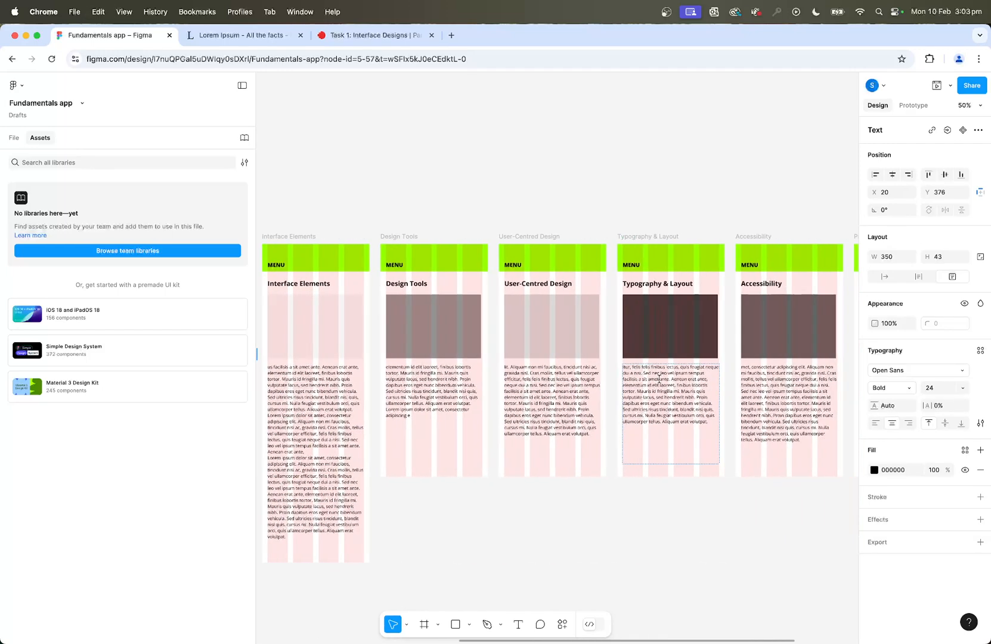
pyautogui.tripleClick(714, 284)
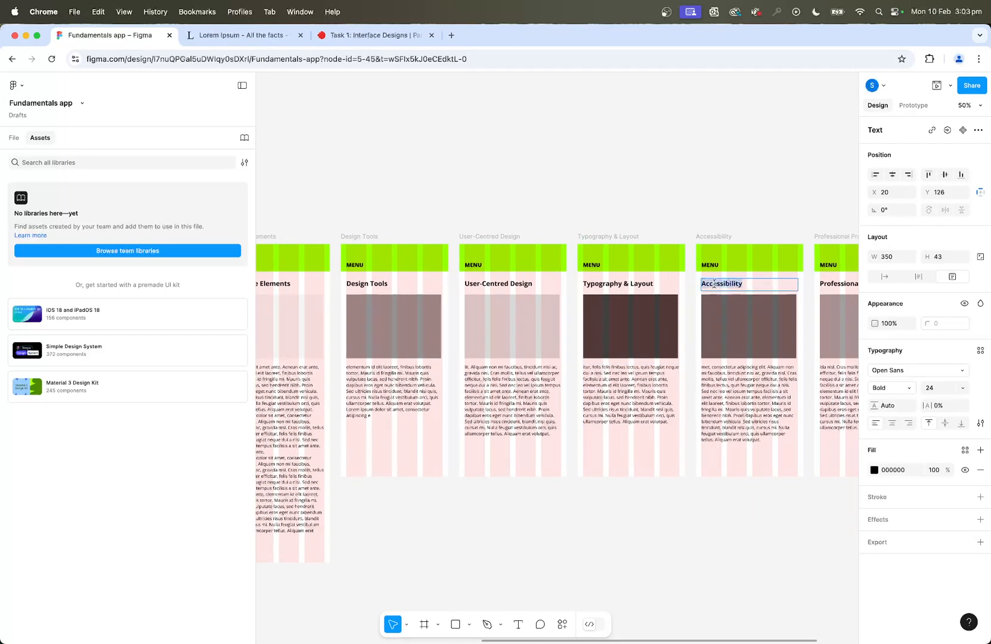
pyautogui.hscroll(-14, 554, 332)
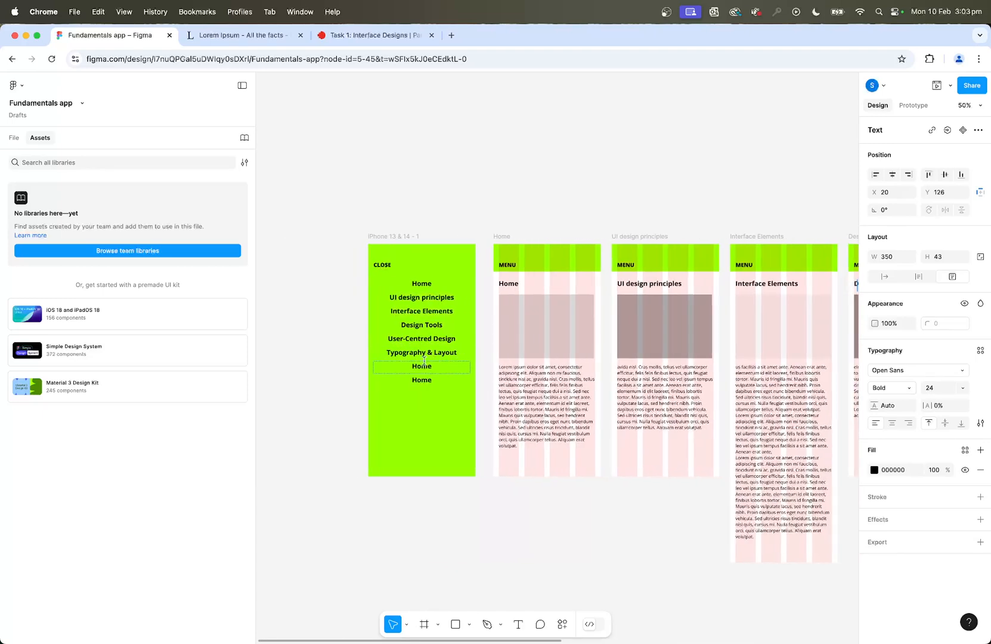
pyautogui.click(425, 369)
# Replace the last menu entry with "Professional Practice", copied from that screen's heading, and deselect it.
pyautogui.hscroll(17, 425, 370)
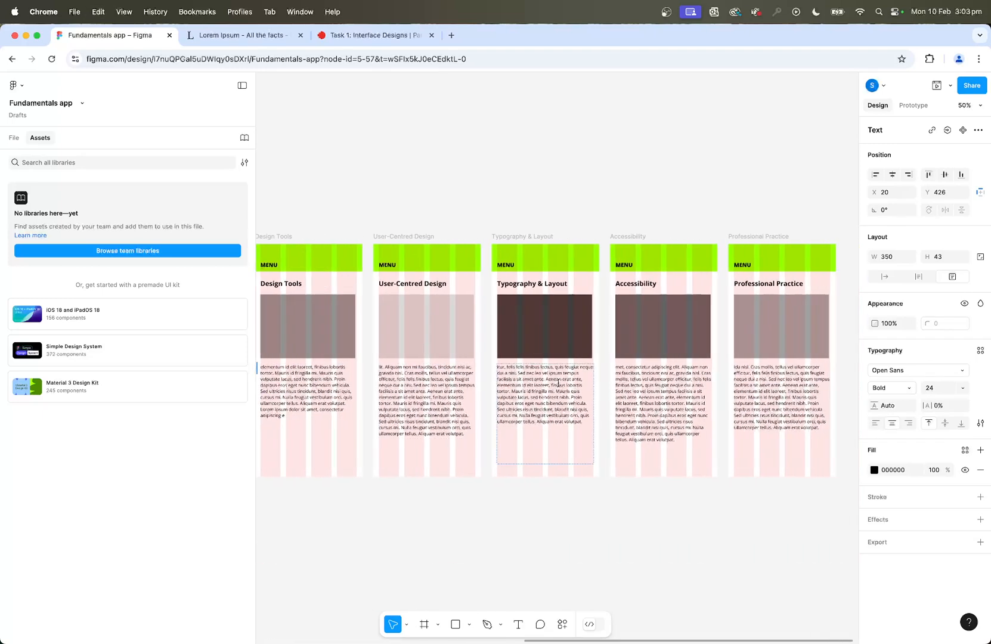
pyautogui.click(734, 287)
pyautogui.doubleClick(741, 285)
pyautogui.hotkey('ctrl', 'c')
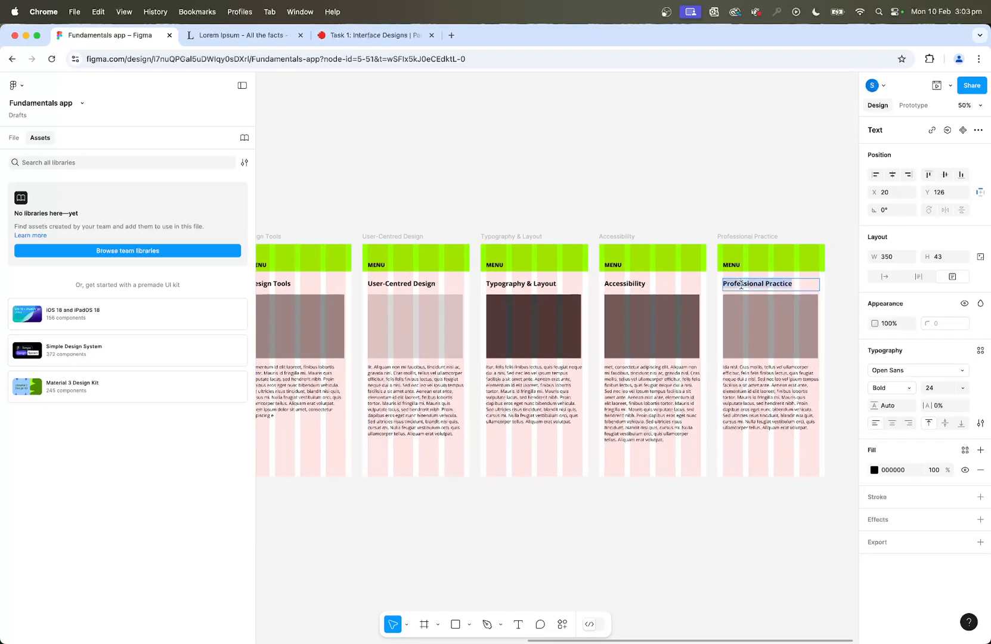
pyautogui.hscroll(-15, 693, 286)
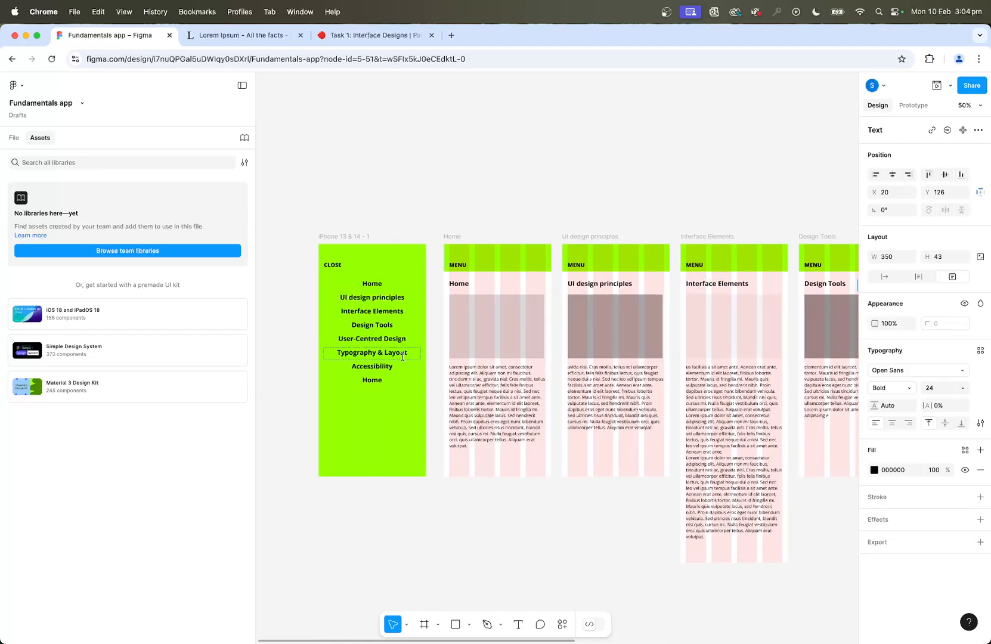
pyautogui.doubleClick(378, 377)
pyautogui.hotkey('ctrl', 'v')
pyautogui.press('Escape')
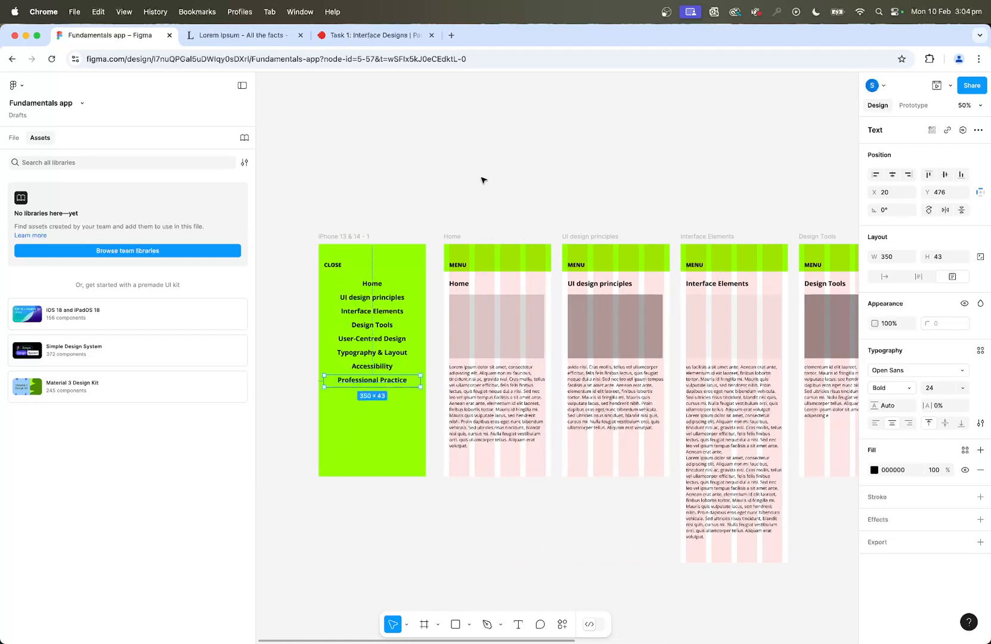
pyautogui.click(486, 153)
# Increase the even vertical spacing of all eight menu entries, from "Home" to "Professional Practice", spreading them about three-quarters down the green frame.
pyautogui.press('super+plus')
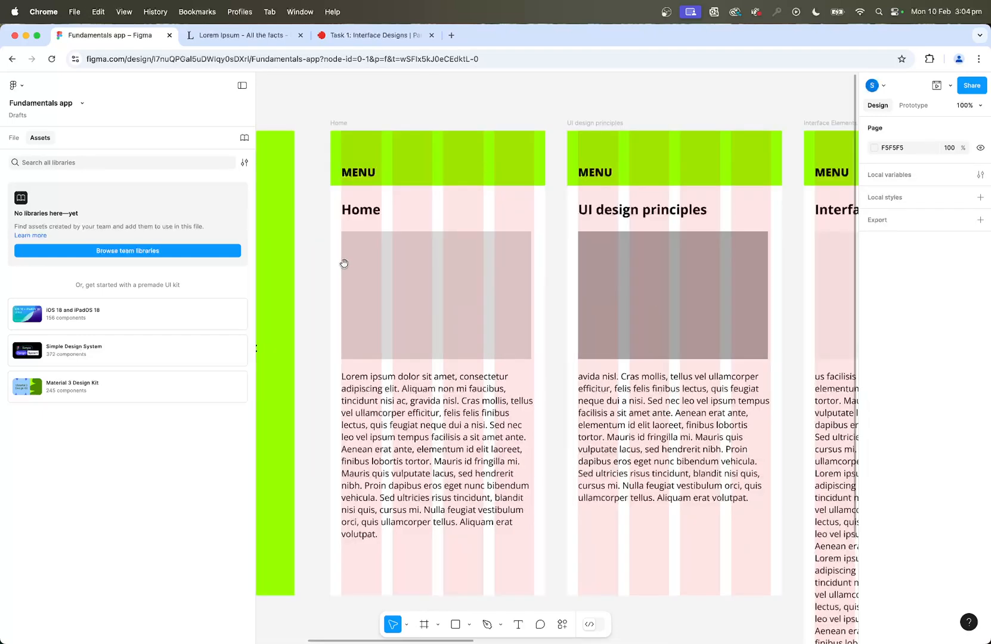
pyautogui.moveTo(344, 263); pyautogui.dragTo(651, 260)
pyautogui.click(494, 206)
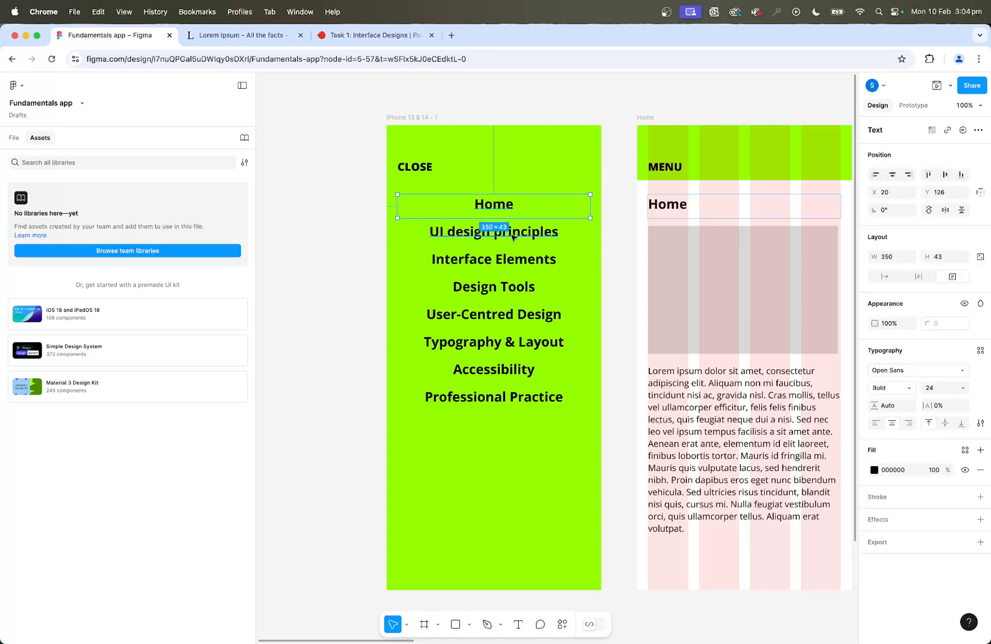
pyautogui.keyDown('shift'); pyautogui.click(514, 238); pyautogui.keyUp('shift')
pyautogui.keyDown('shift'); pyautogui.click(514, 263); pyautogui.keyUp('shift')
pyautogui.keyDown('shift'); pyautogui.click(513, 291); pyautogui.keyUp('shift')
pyautogui.keyDown('shift'); pyautogui.click(518, 315); pyautogui.keyUp('shift')
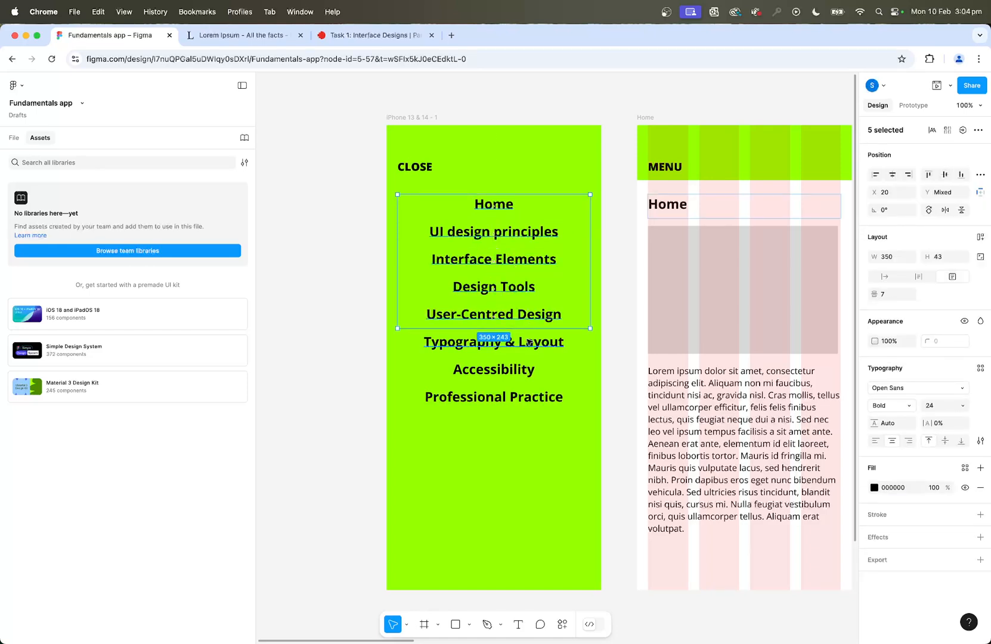
pyautogui.keyDown('shift'); pyautogui.click(524, 344); pyautogui.keyUp('shift')
pyautogui.keyDown('shift'); pyautogui.click(526, 370); pyautogui.keyUp('shift')
pyautogui.keyDown('shift'); pyautogui.click(529, 398); pyautogui.keyUp('shift')
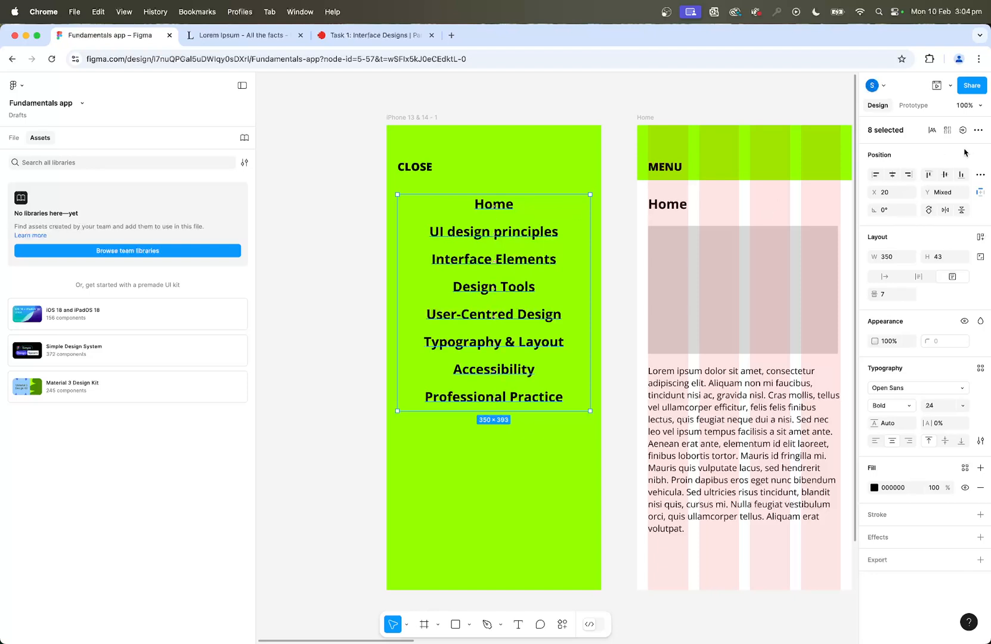
pyautogui.click(980, 175)
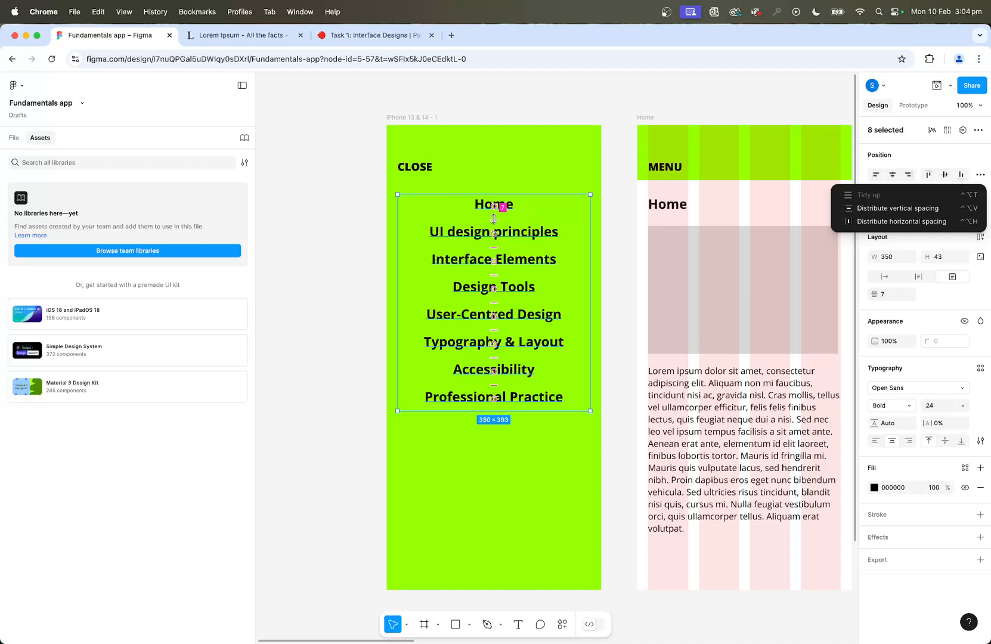
pyautogui.moveTo(494, 219); pyautogui.dragTo(494, 225)
pyautogui.click(489, 111)
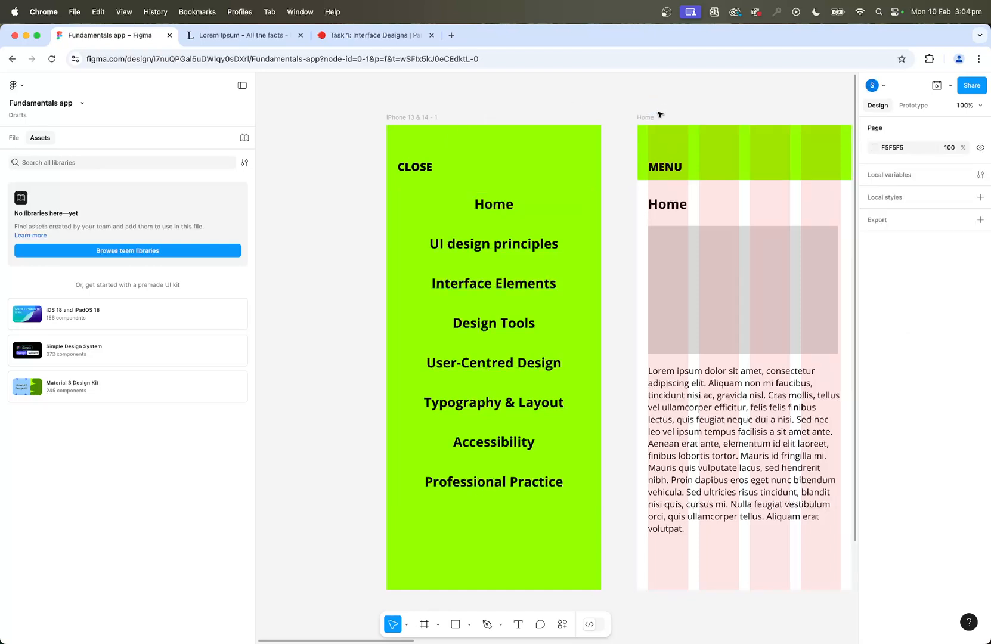
# Hide the layout grids on all the app screens.
pyautogui.hotkey('ctrl', 'g')
pyautogui.hscroll(5, 739, 104)
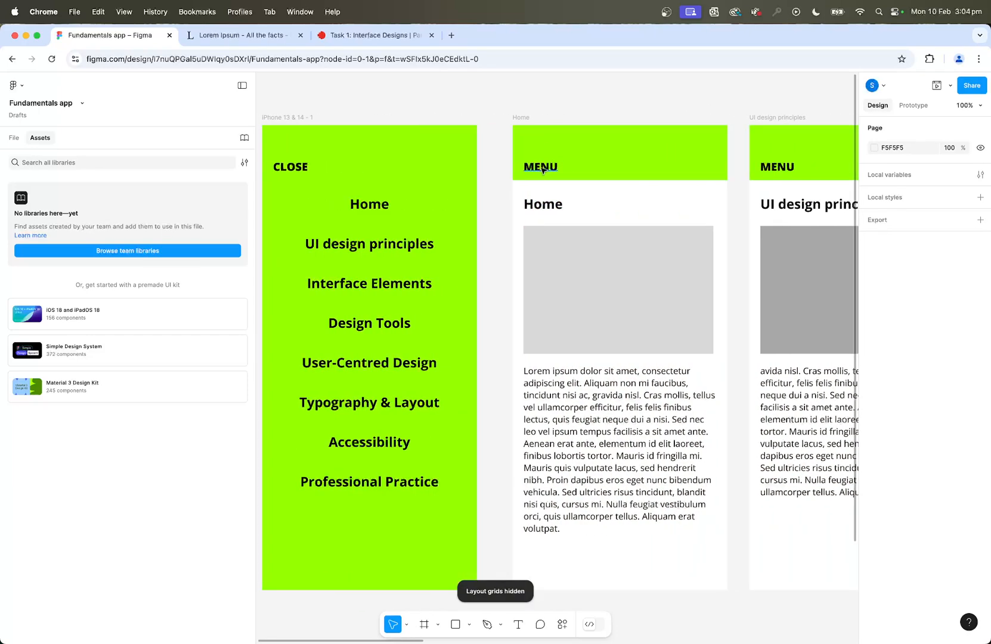
pyautogui.hscroll(-3, 544, 170)
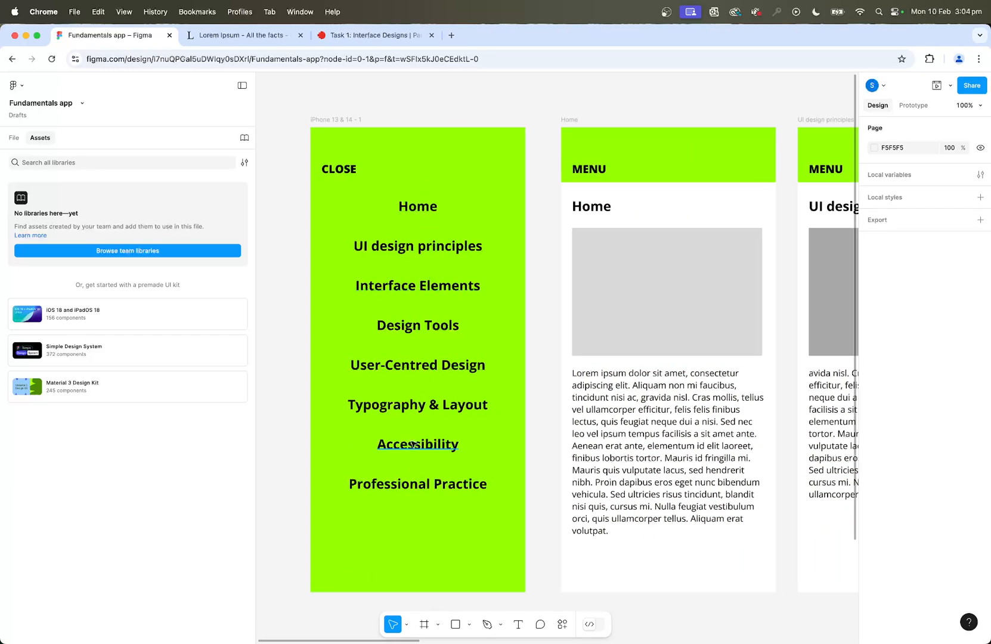
pyautogui.hscroll(6, 689, 154)
pyautogui.hscroll(10, 689, 158)
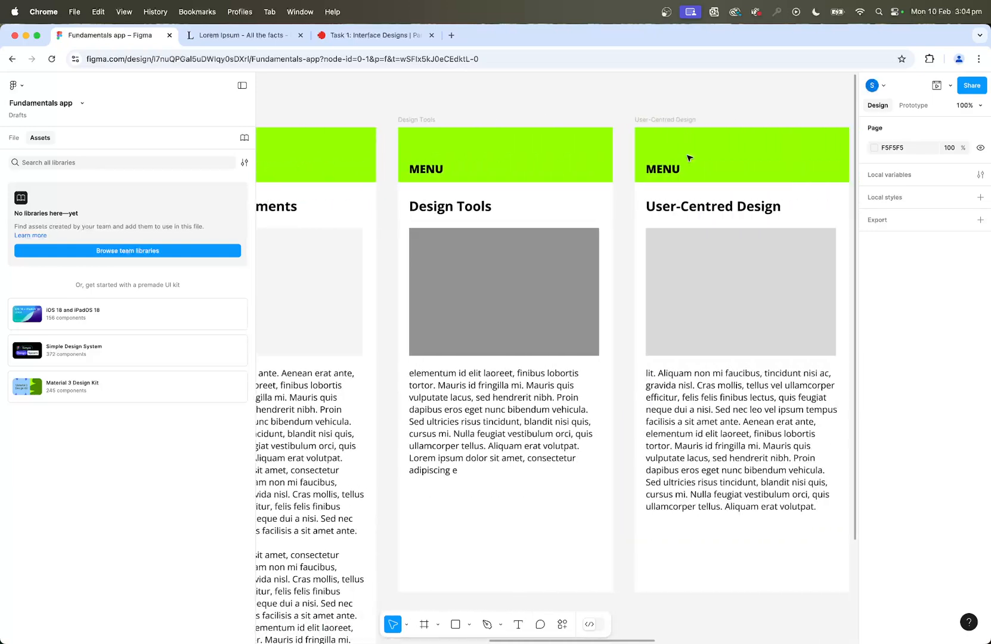
pyautogui.hscroll(-20, 689, 158)
pyautogui.hscroll(-6, 689, 158)
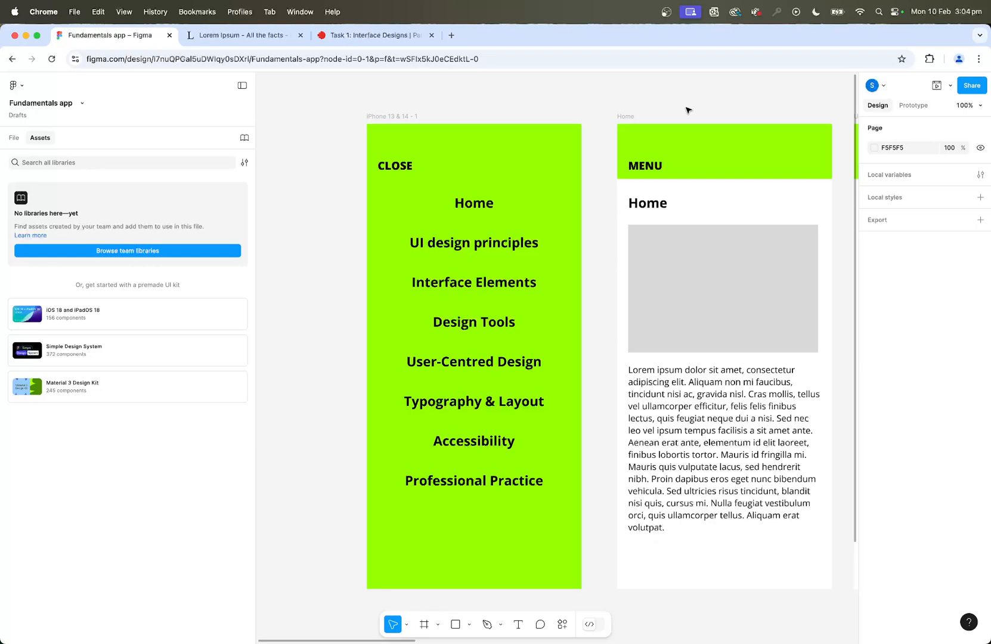
# Link the Home screen's MENU text to the green menu frame with an on-tap Navigate to interaction and Instant animation.
pyautogui.click(915, 106)
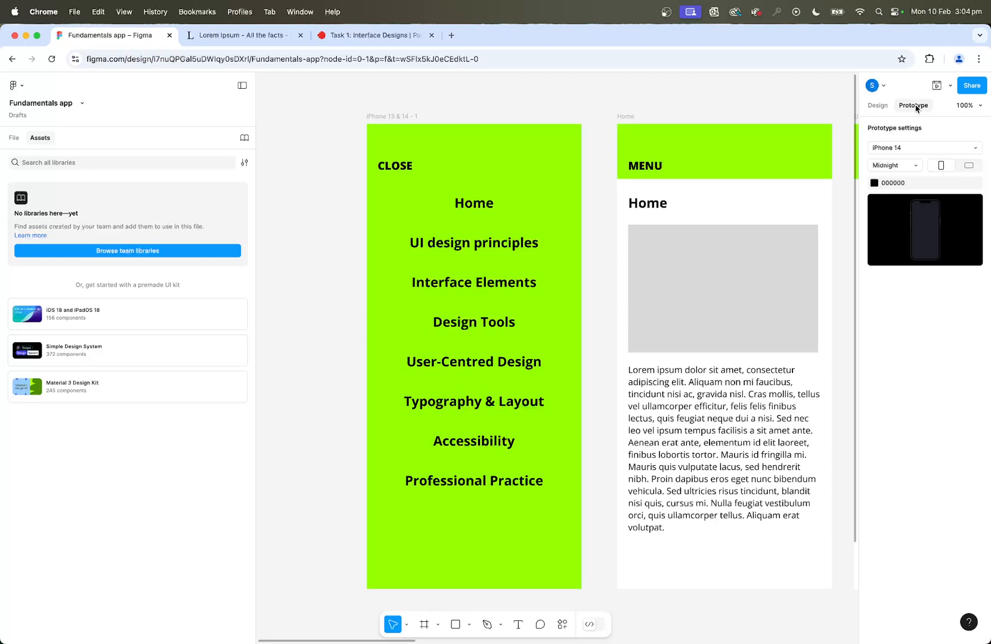
pyautogui.hscroll(3, 745, 89)
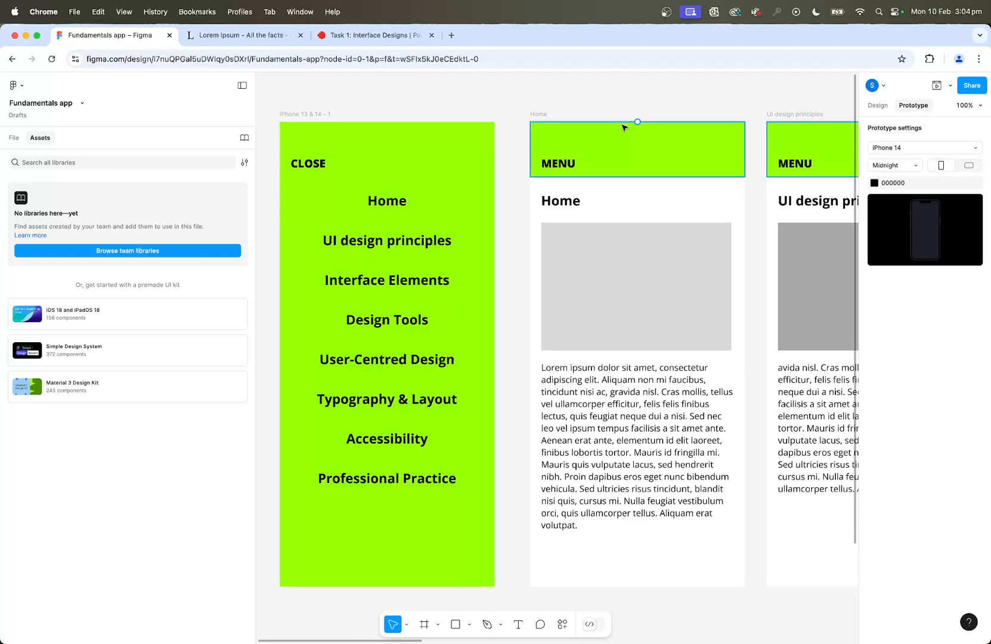
pyautogui.click(561, 167)
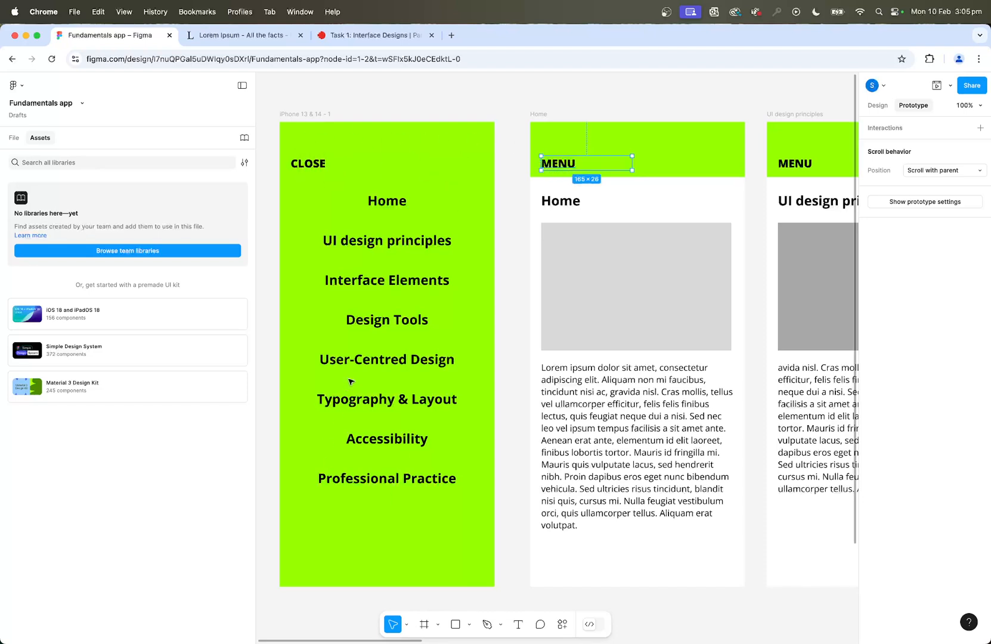
pyautogui.moveTo(587, 164)
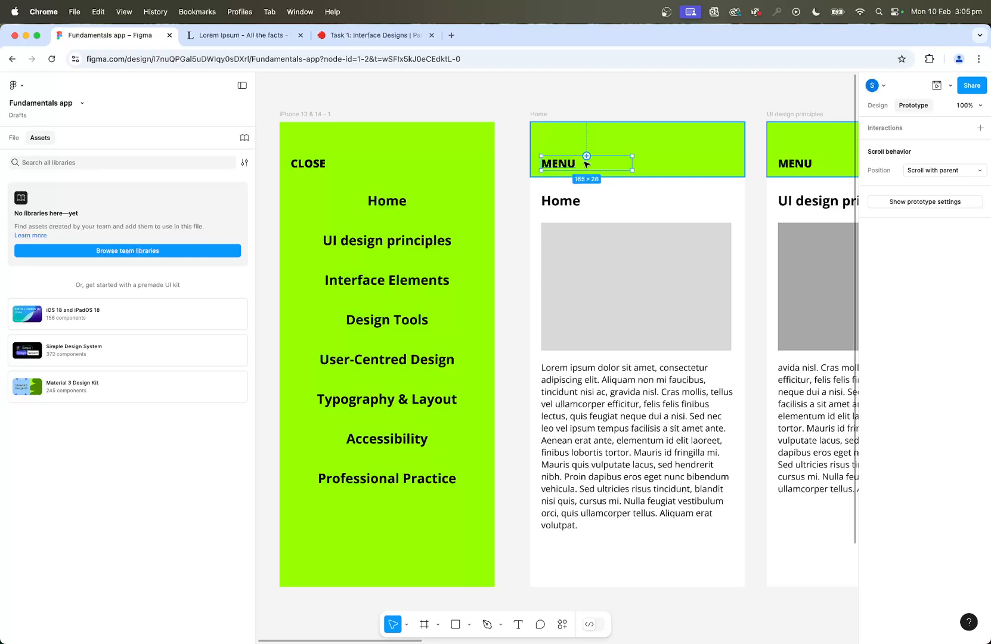
pyautogui.moveTo(587, 157); pyautogui.dragTo(487, 355)
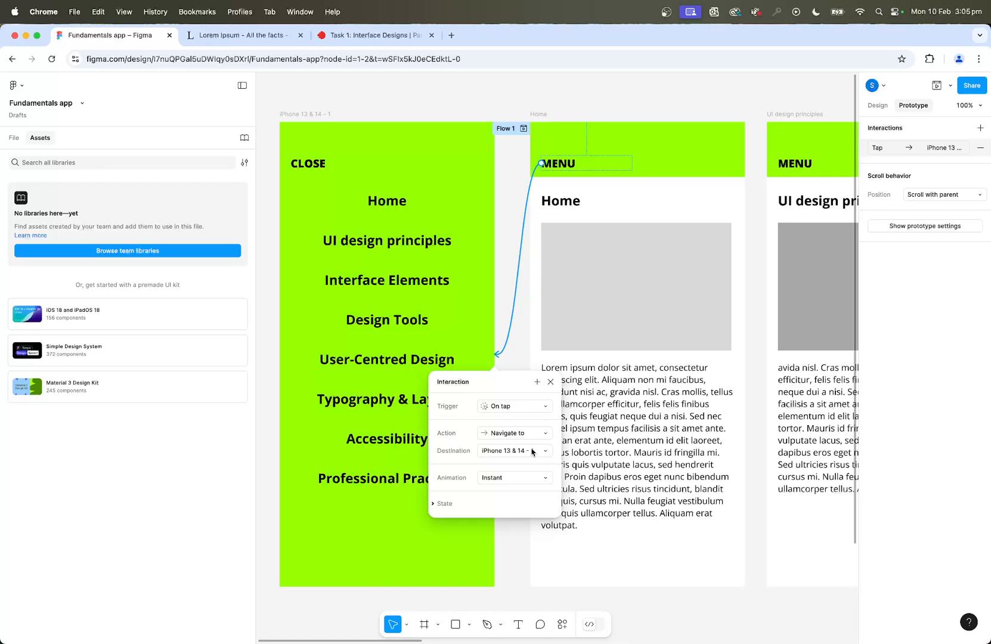
# Rename the green frame that lists all the screens as "menu" and deselect it.
pyautogui.click(316, 114)
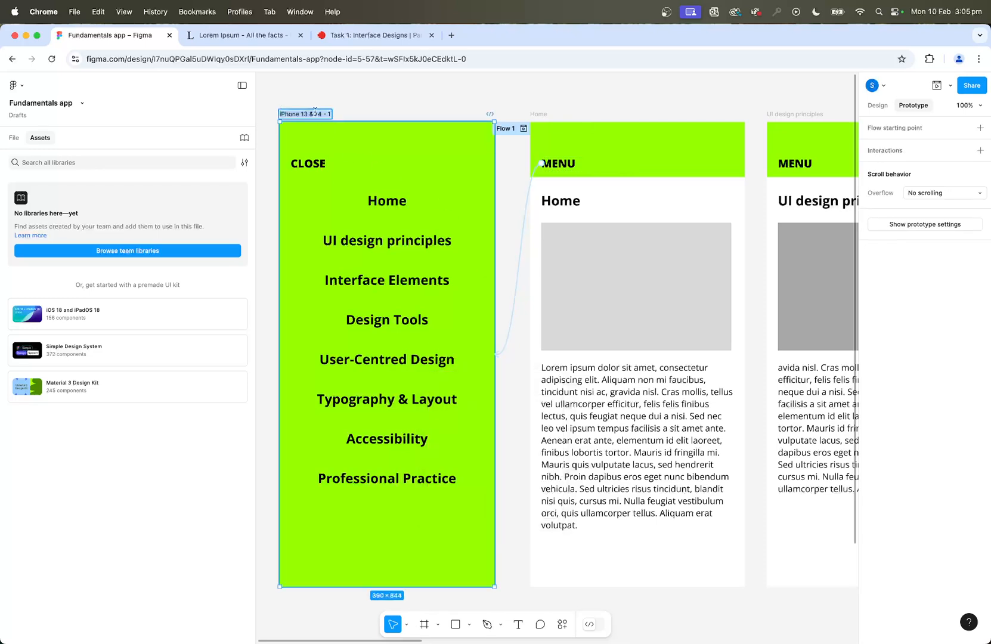
pyautogui.write('menu')
pyautogui.press('Return')
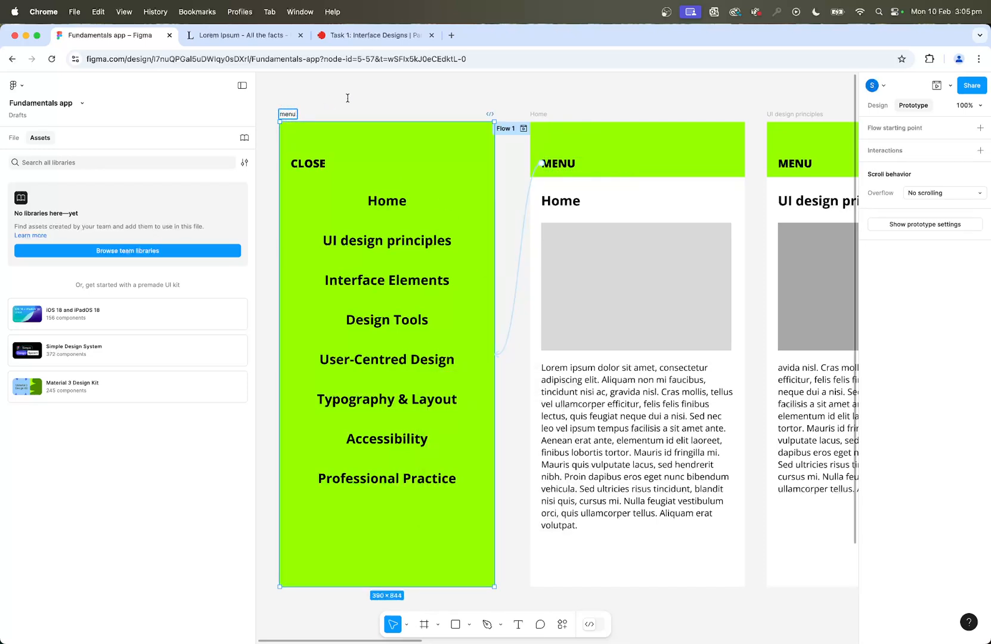
pyautogui.click(501, 89)
# Check the destination of the Home screen's MENU interaction, choosing menu in the list of screens.
pyautogui.click(525, 205)
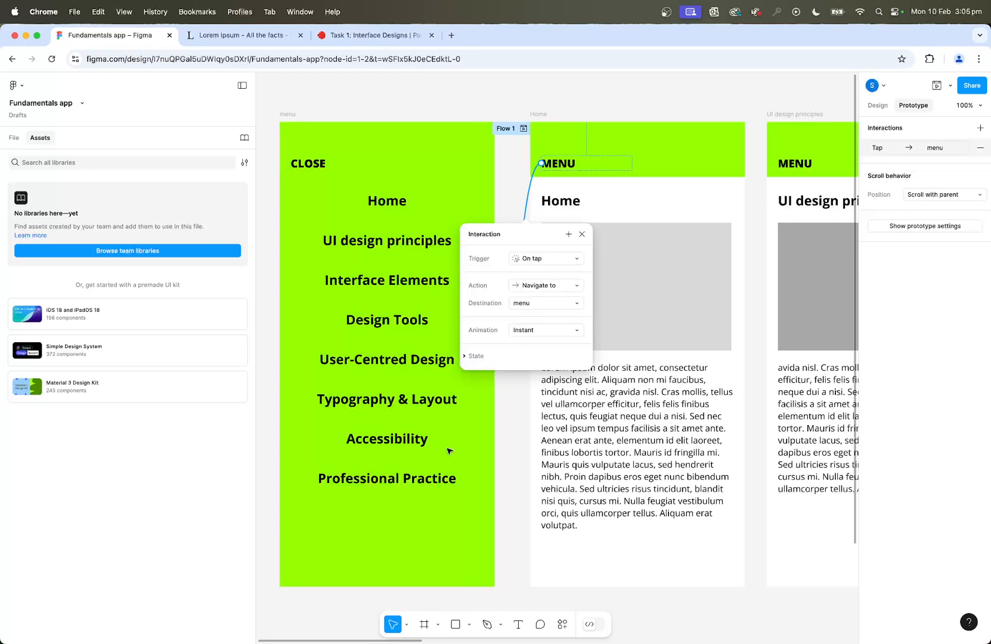
pyautogui.click(534, 304)
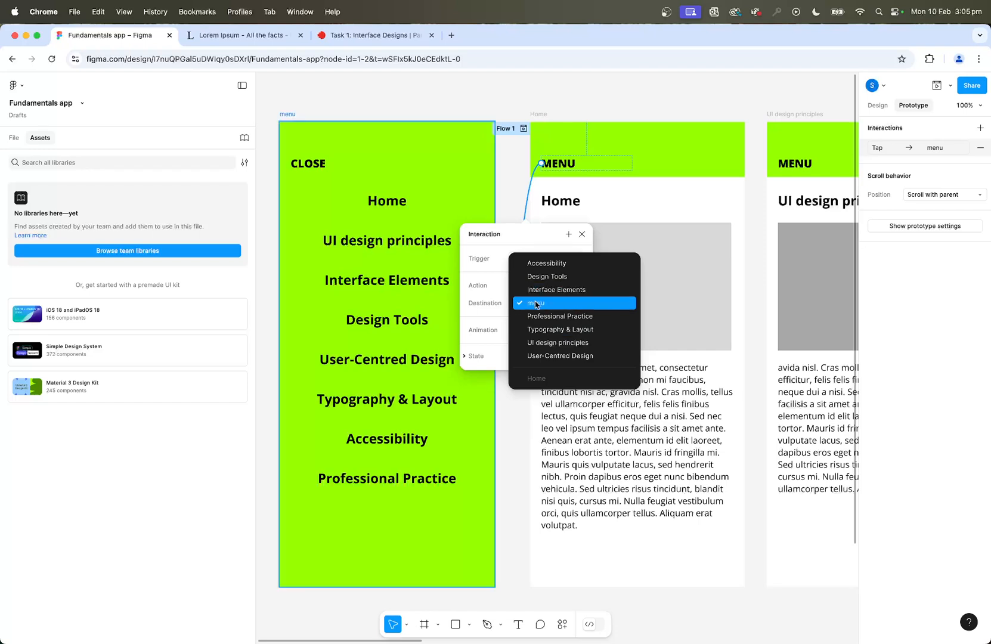
pyautogui.click(552, 306)
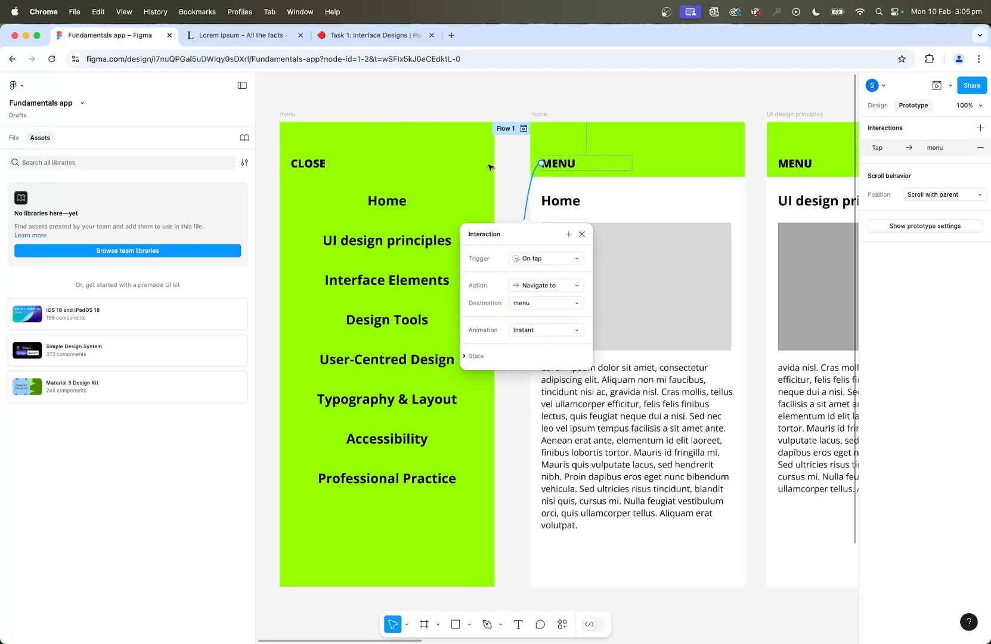
pyautogui.click(427, 108)
# Give the CLOSE text on the menu screen an on-tap interaction with the Back action.
pyautogui.click(315, 167)
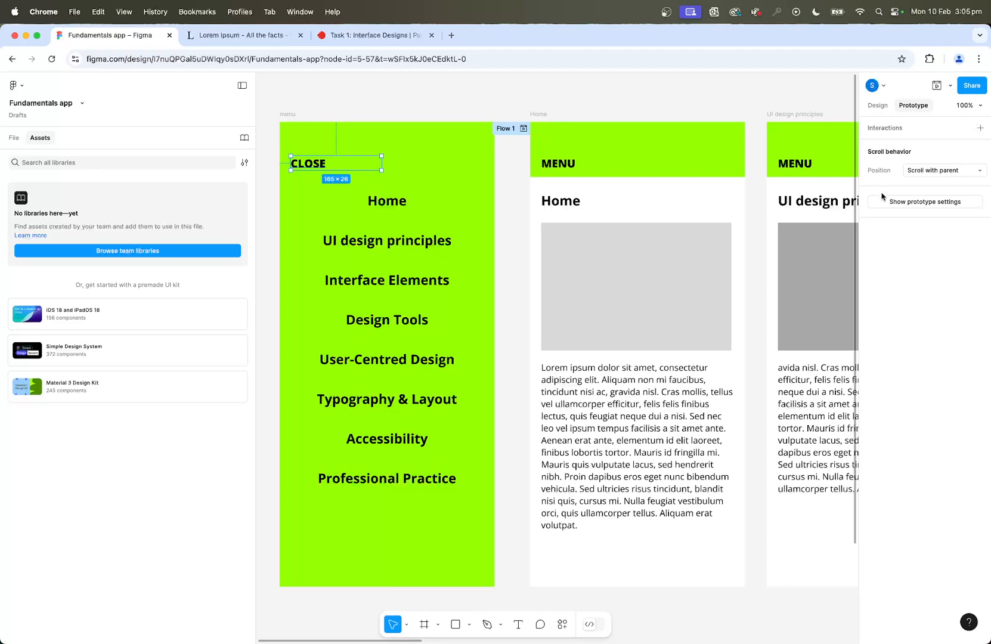
pyautogui.click(980, 128)
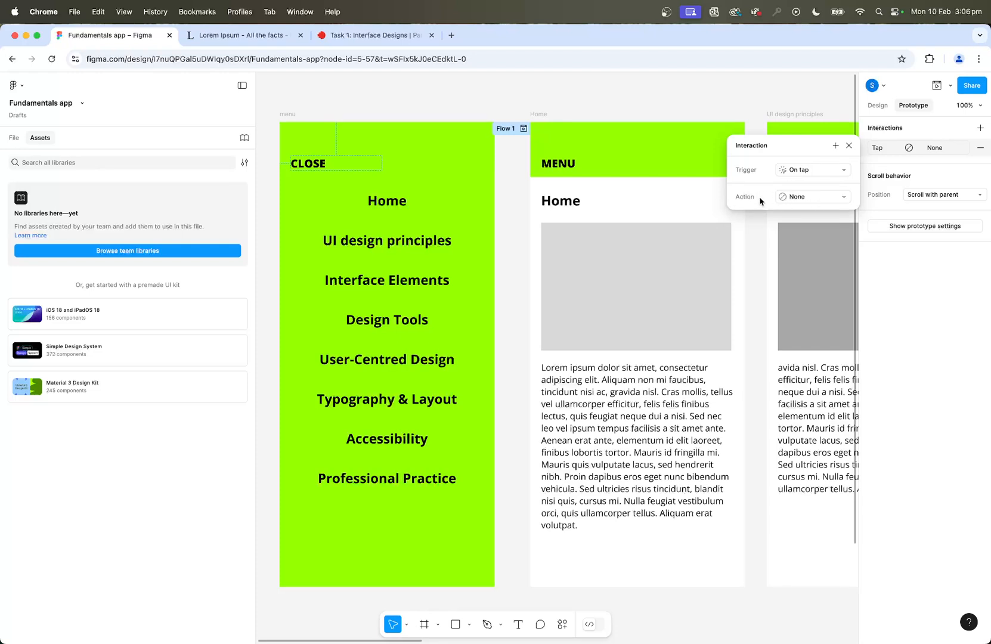
pyautogui.click(802, 198)
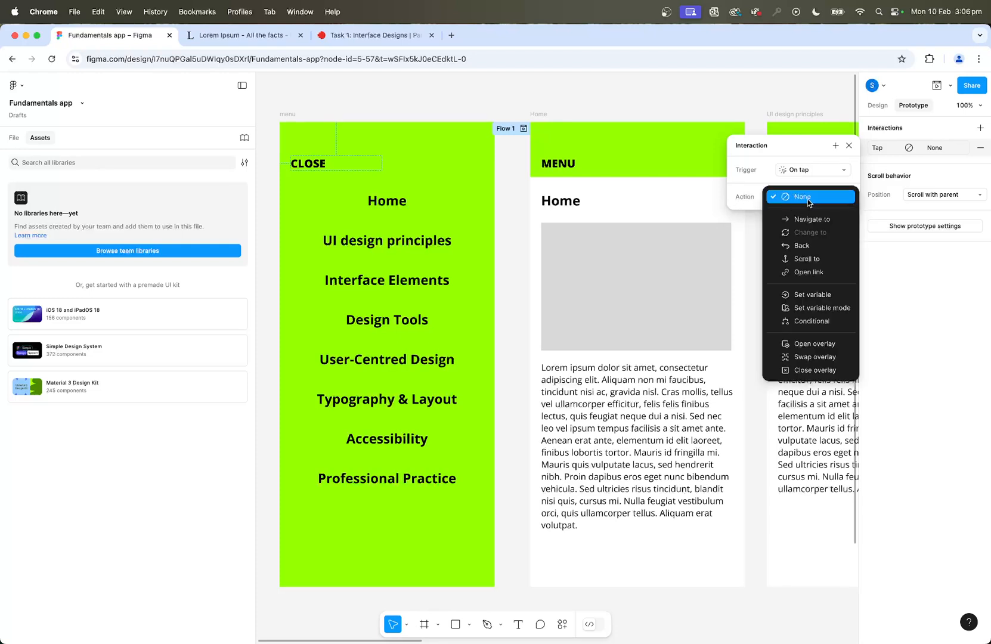
pyautogui.click(802, 245)
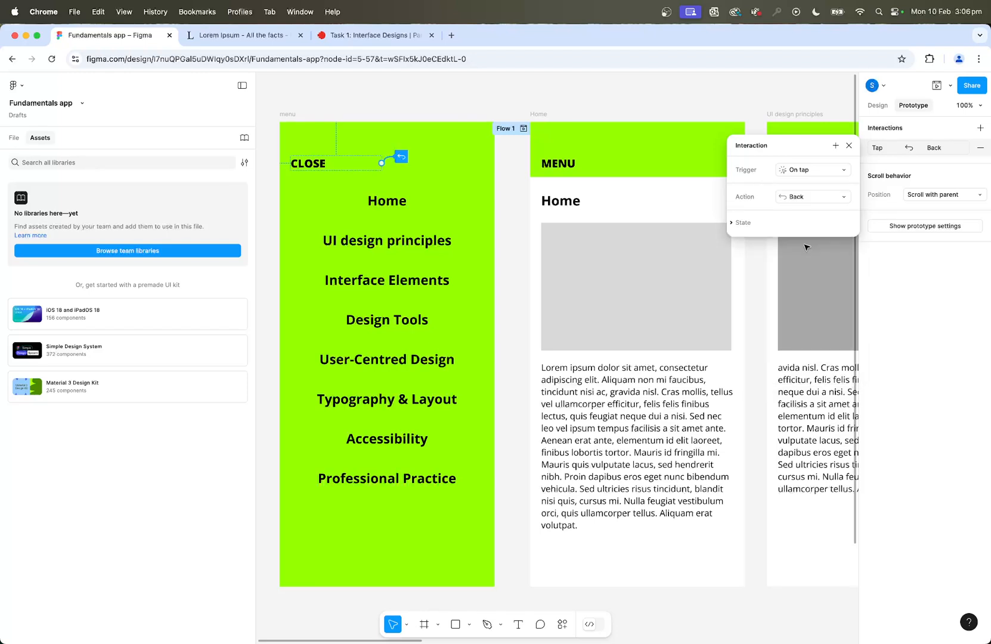
pyautogui.click(599, 98)
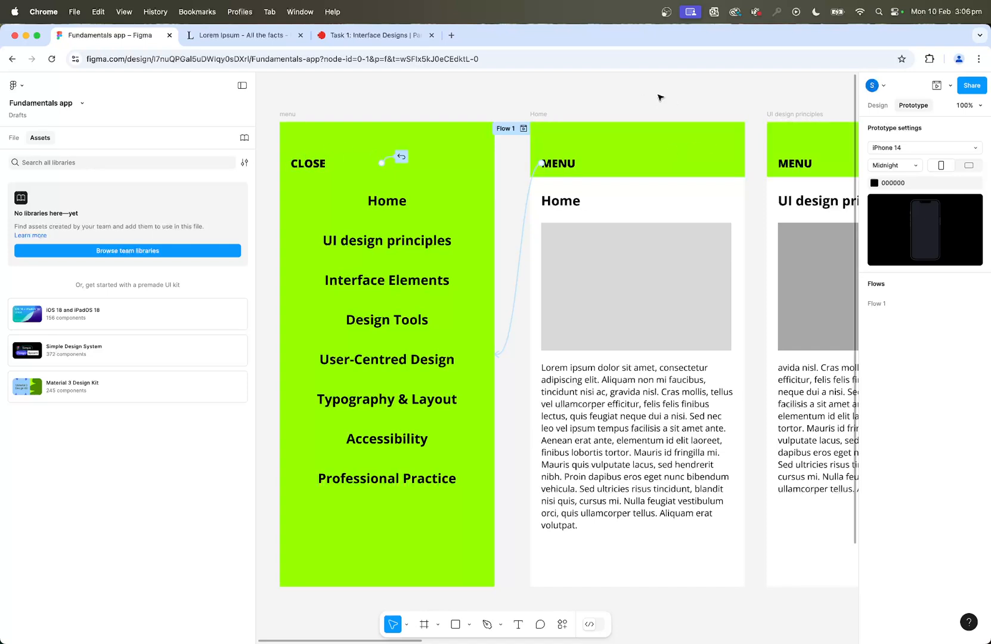
# Preview Flow 1 from the Home screen, test the MENU and CLOSE links, and close the preview.
pyautogui.click(532, 130)
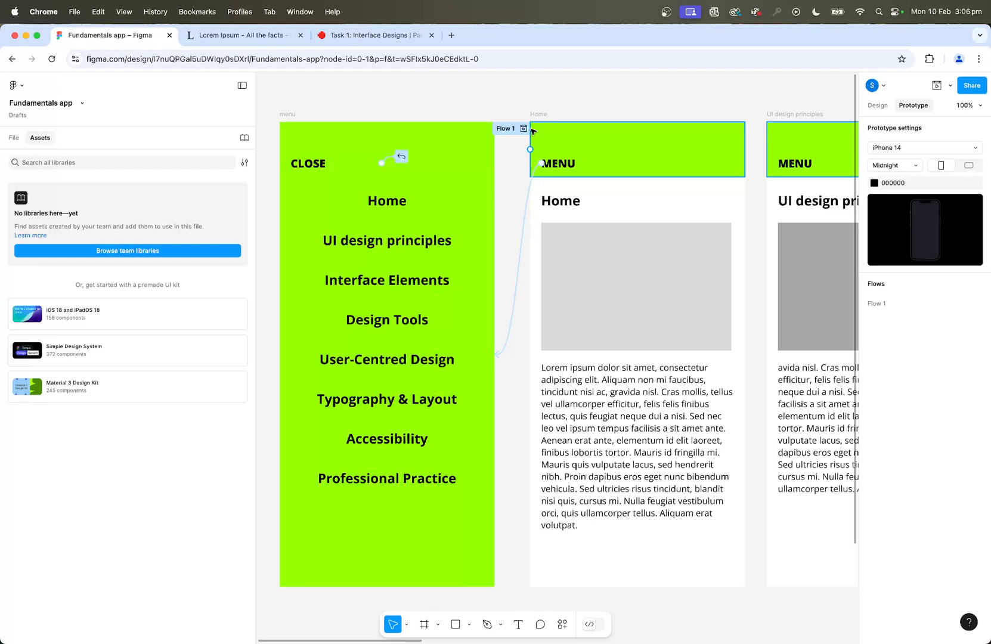
pyautogui.click(531, 130)
pyautogui.click(525, 129)
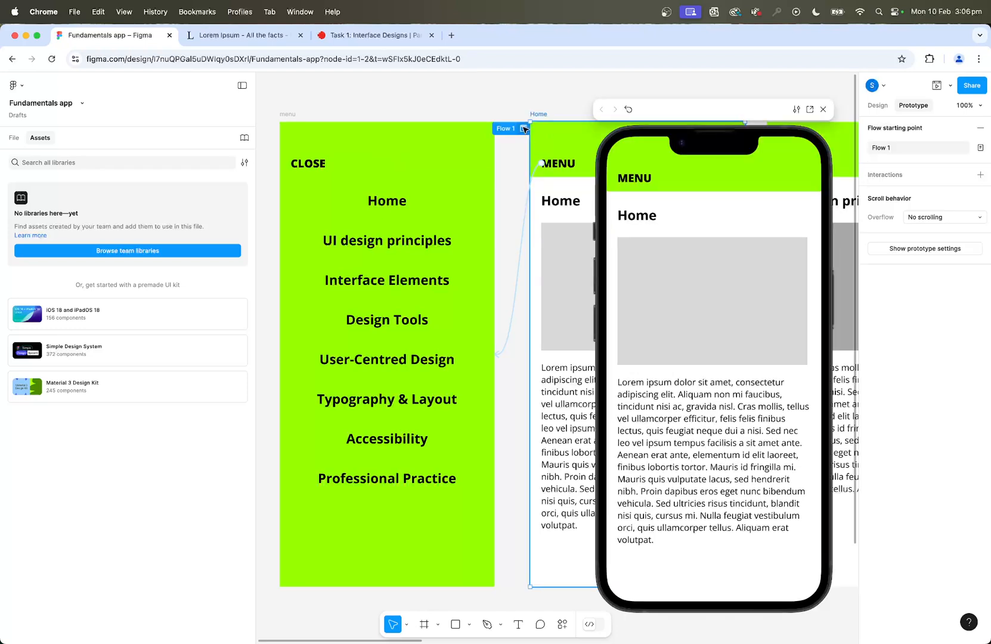
pyautogui.click(639, 180)
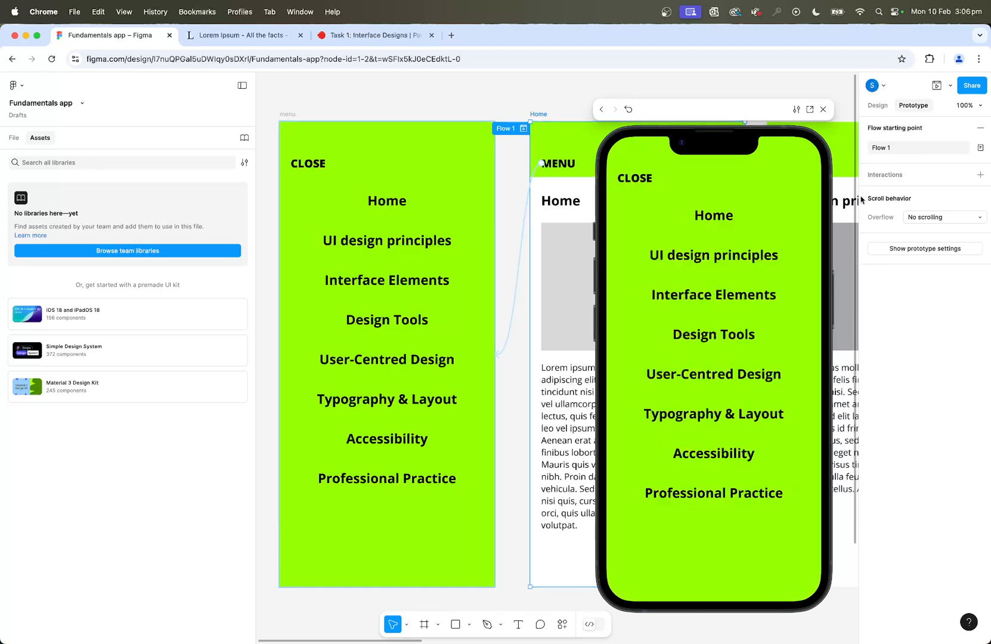
pyautogui.click(633, 178)
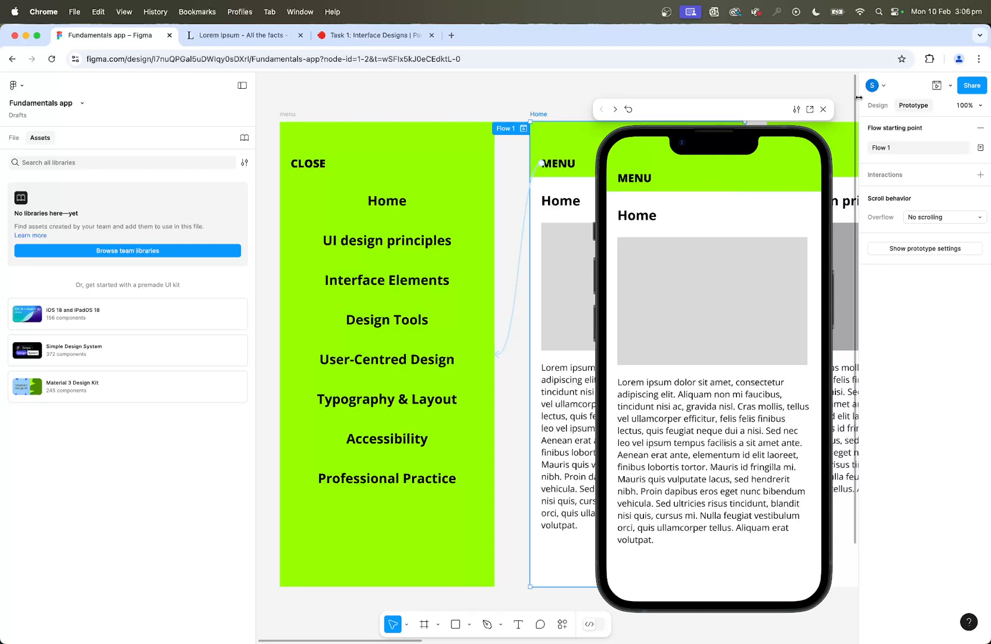
pyautogui.click(824, 111)
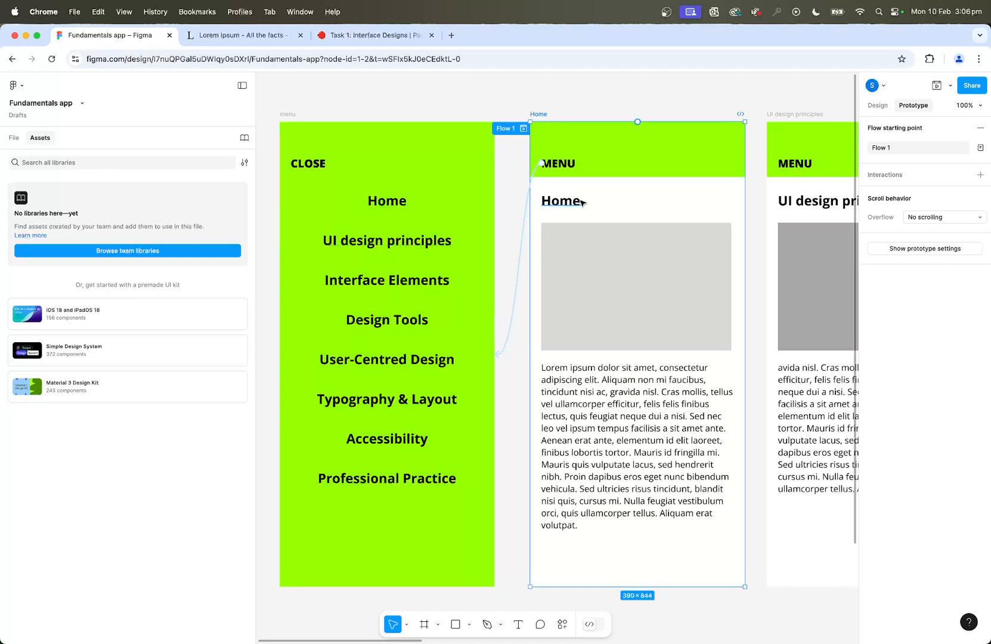
# Link the menu's "Home" entry to the Home screen with an on-tap Navigate to interaction and Instant animation.
pyautogui.click(395, 207)
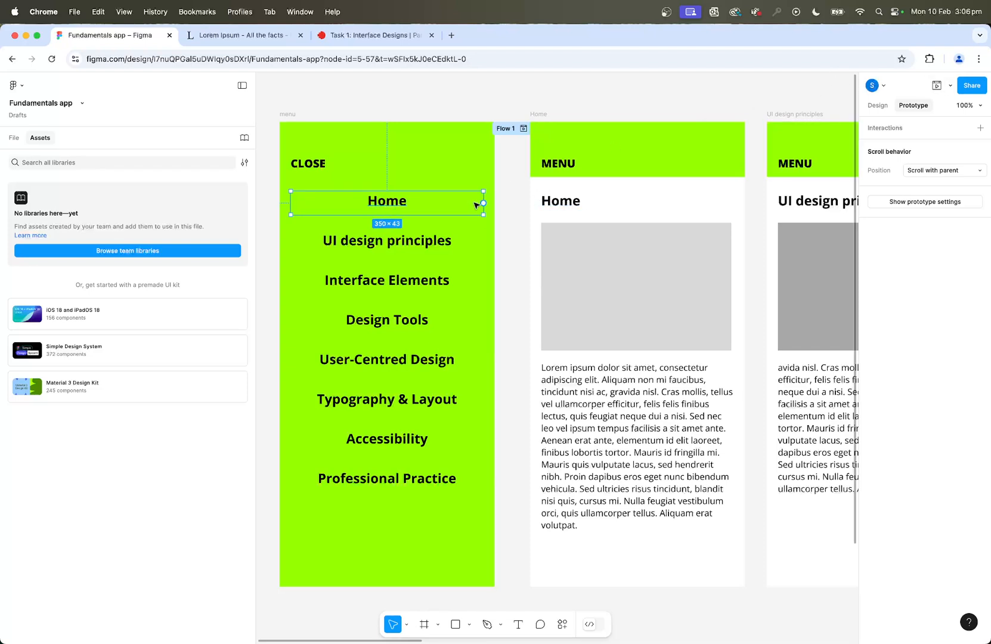
pyautogui.moveTo(484, 203)
pyautogui.moveTo(484, 203); pyautogui.dragTo(534, 210)
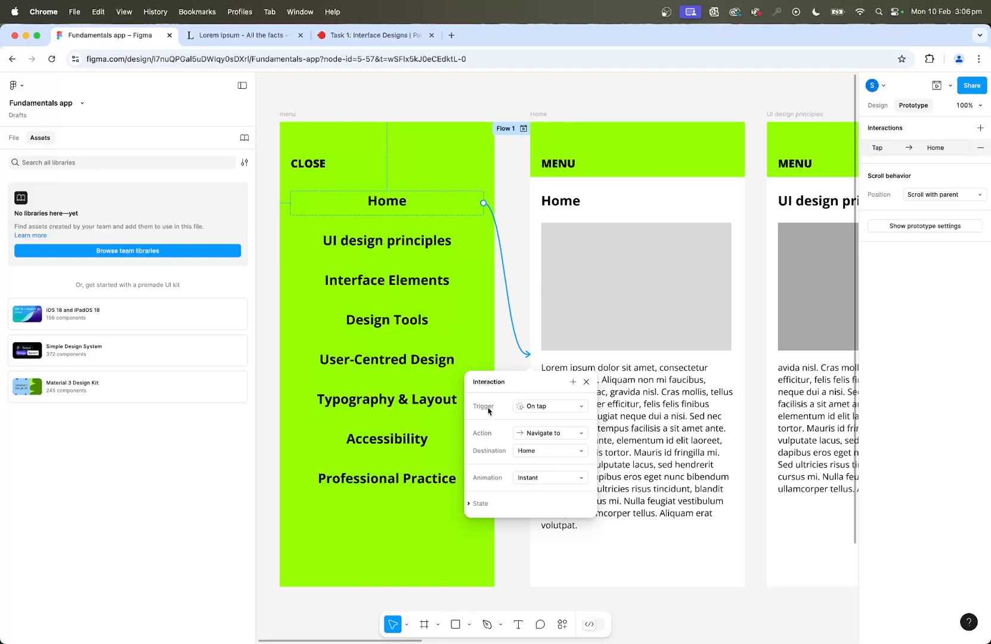
pyautogui.hscroll(-1, 550, 431)
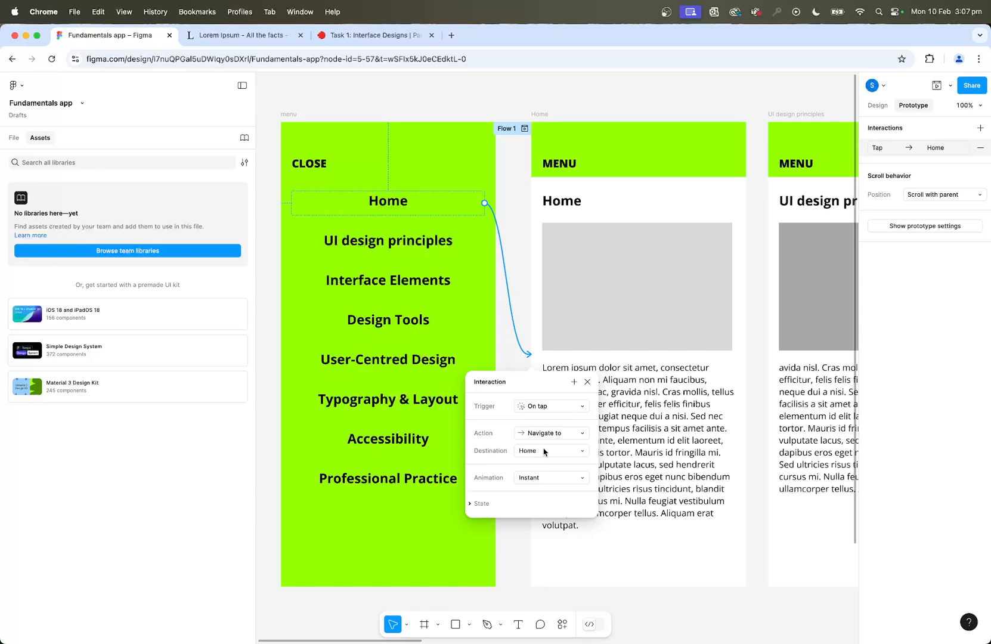
pyautogui.hscroll(-3, 544, 453)
pyautogui.click(633, 102)
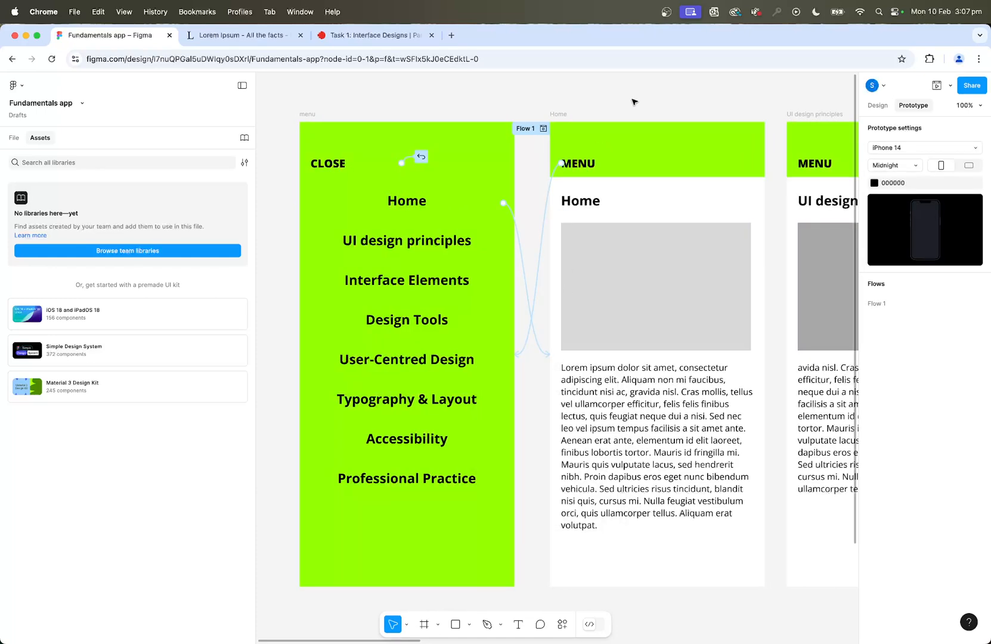
# Link the menu's "UI design principles" entry to the UI design principles screen with an on-tap Navigate to interaction.
pyautogui.press('-')
pyautogui.hscroll(5, 615, 292)
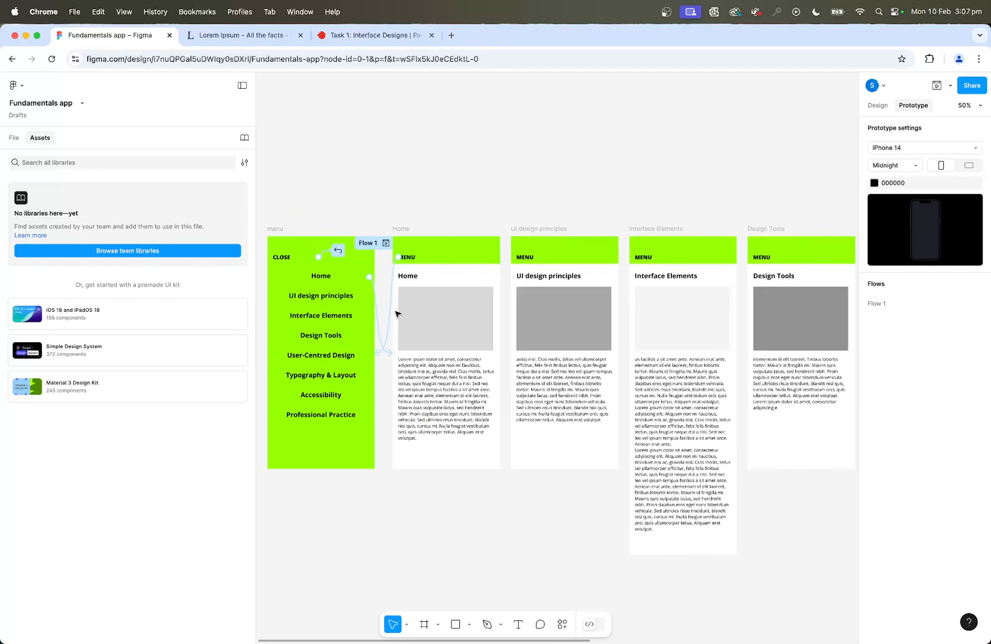
pyautogui.click(361, 297)
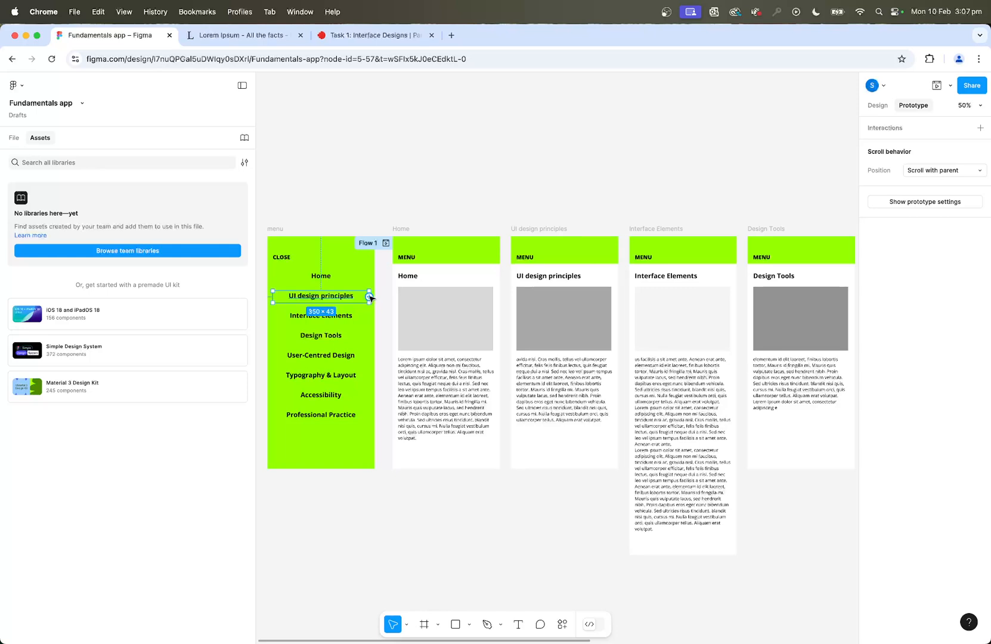
pyautogui.moveTo(370, 297); pyautogui.dragTo(517, 283)
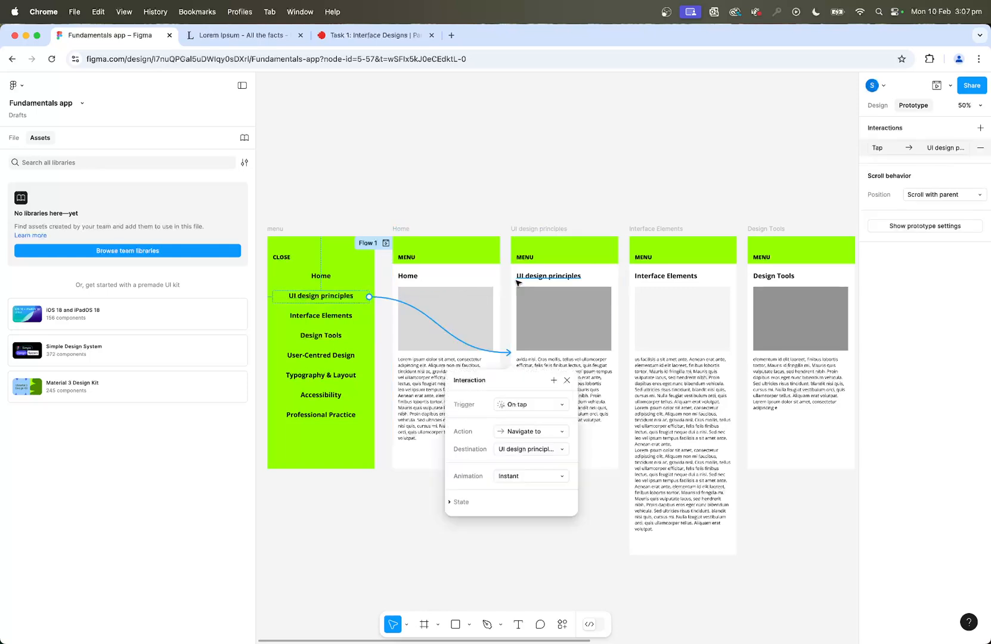
# Link the menu's "Interface Elements" entry to the Interface Elements screen.
pyautogui.click(345, 316)
pyautogui.moveTo(370, 316); pyautogui.dragTo(637, 356)
pyautogui.hscroll(-2, 637, 356)
pyautogui.scroll(-1, 637, 356)
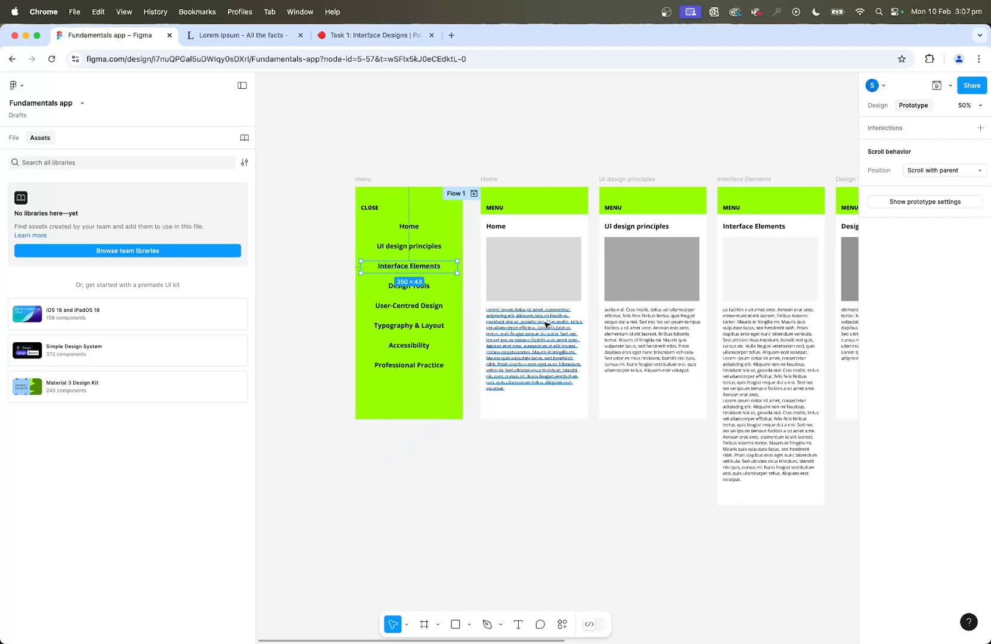
pyautogui.hscroll(5, 547, 324)
# Link the menu's "Design Tools" entry to the Design Tools screen with an on-tap Navigate to interaction.
pyautogui.click(311, 288)
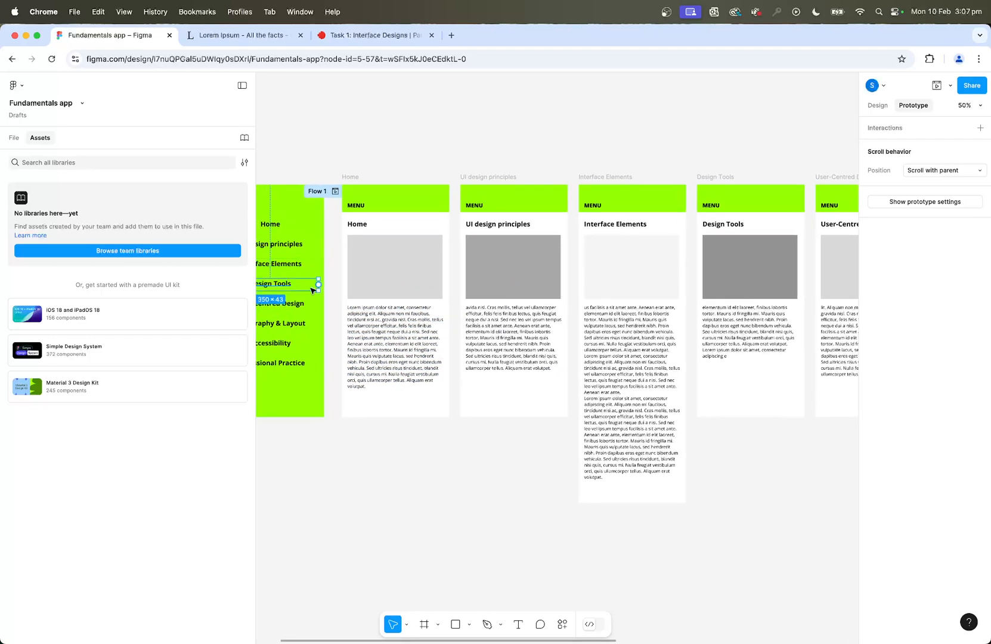
pyautogui.moveTo(319, 284); pyautogui.dragTo(704, 380)
pyautogui.hscroll(-1, 704, 381)
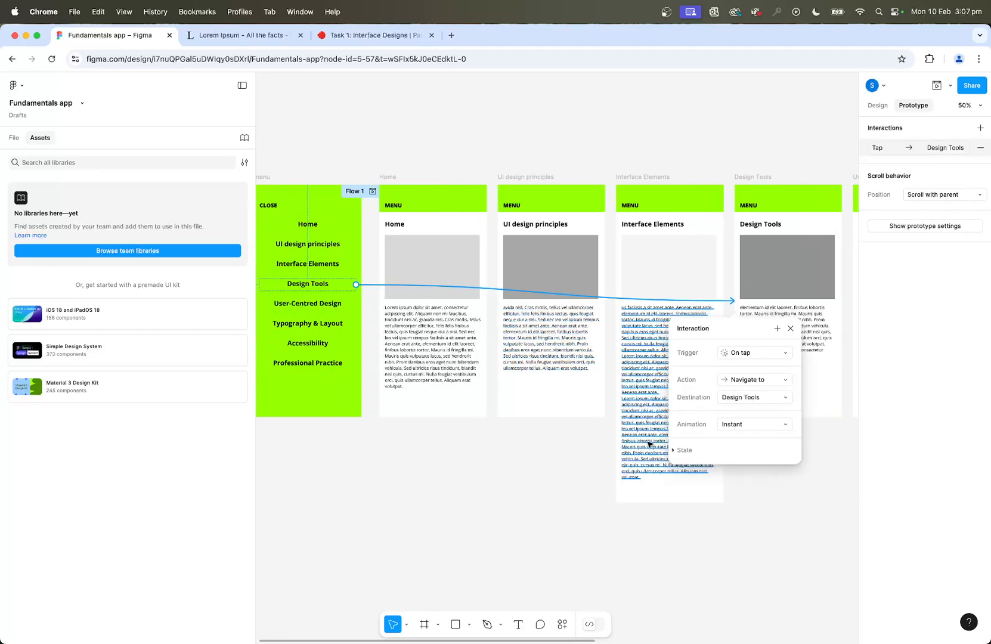
pyautogui.scroll(-5, 649, 444)
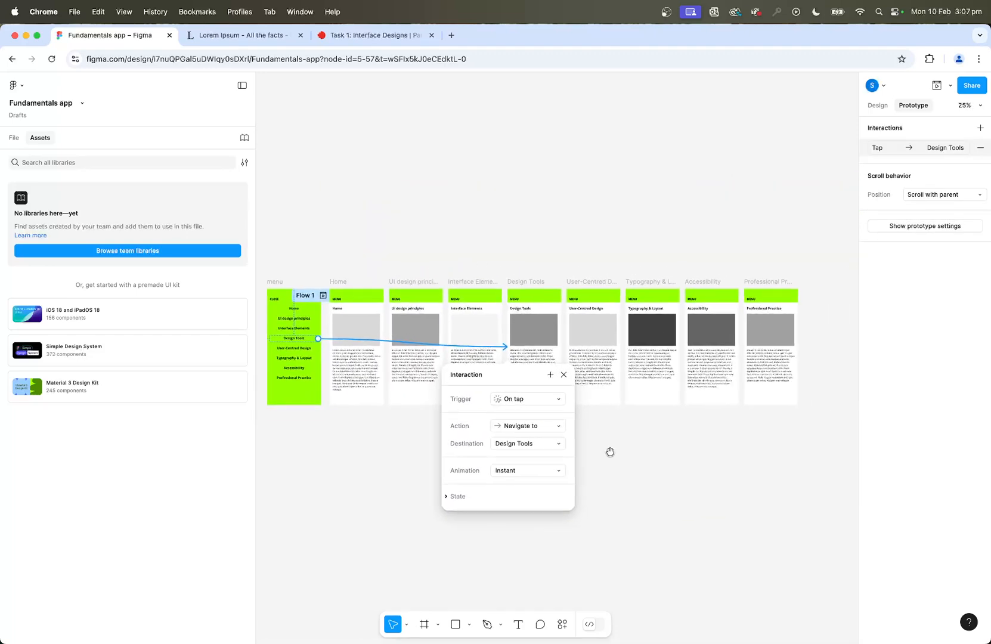
# Link the menu's "User-Centred Design" and "Typography & Layout" entries to their matching screens with on-tap Navigate to interactions.
pyautogui.click(297, 348)
pyautogui.moveTo(317, 348); pyautogui.dragTo(572, 356)
pyautogui.click(294, 357)
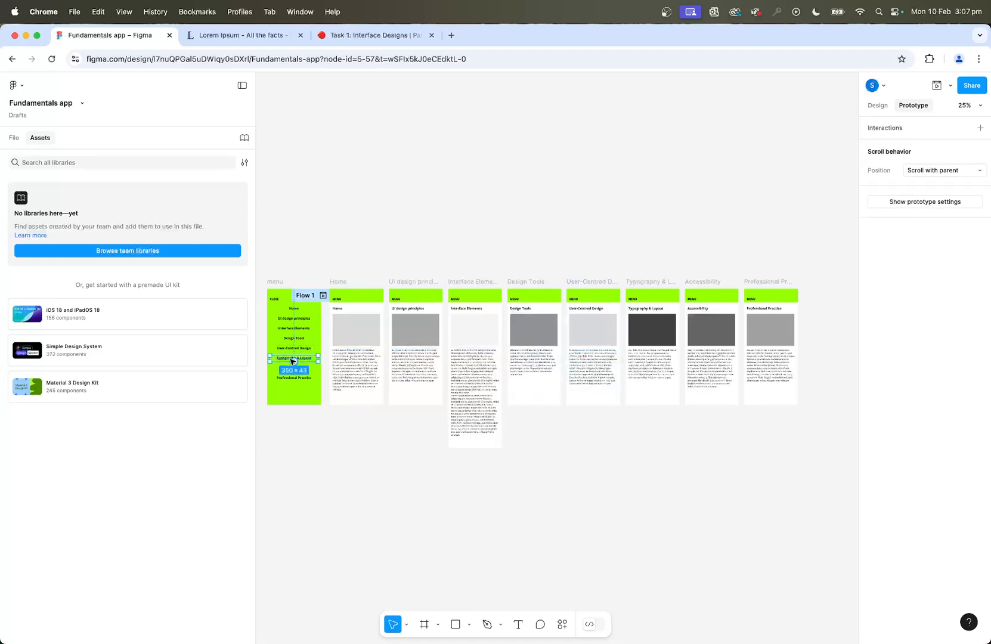
pyautogui.moveTo(318, 358); pyautogui.dragTo(635, 382)
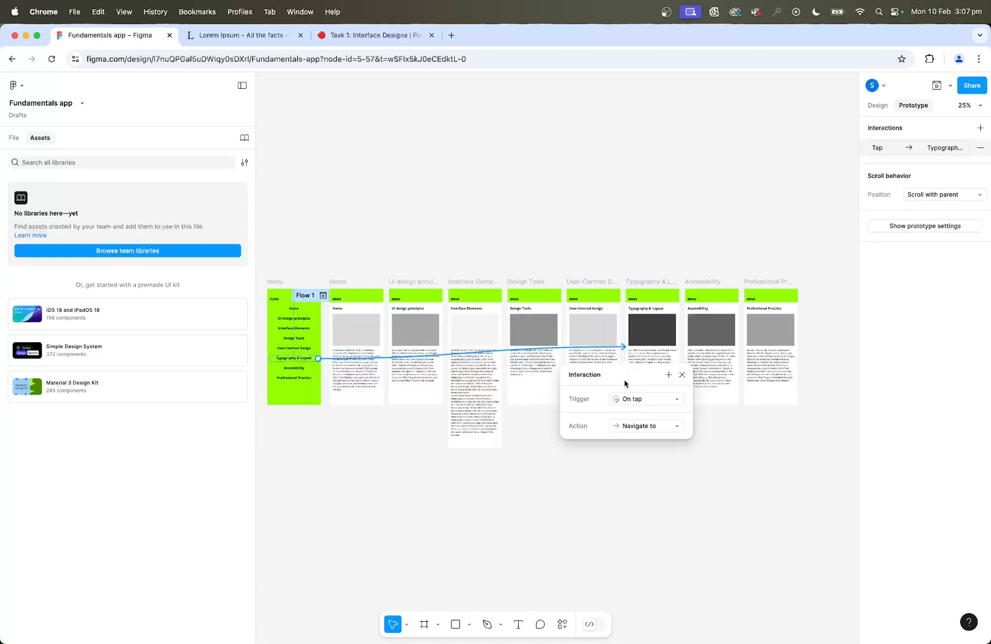
# Link the menu's "Accessibility" and "Professional Practice" entries to their matching screens with on-tap Navigate to interactions.
pyautogui.click(303, 369)
pyautogui.moveTo(318, 368); pyautogui.dragTo(697, 389)
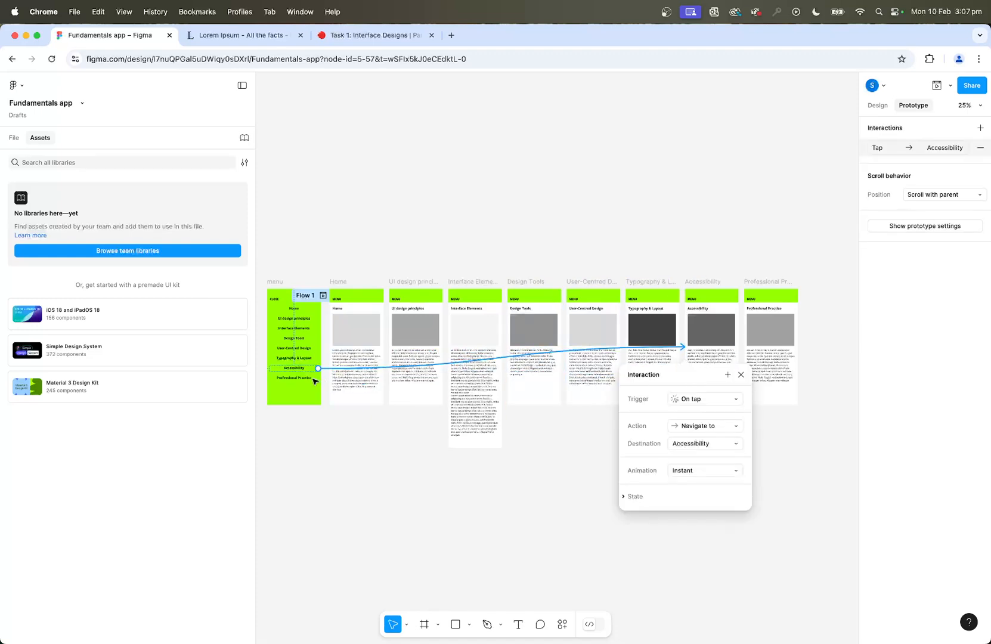
pyautogui.click(313, 378)
pyautogui.moveTo(318, 379); pyautogui.dragTo(756, 390)
pyautogui.click(662, 226)
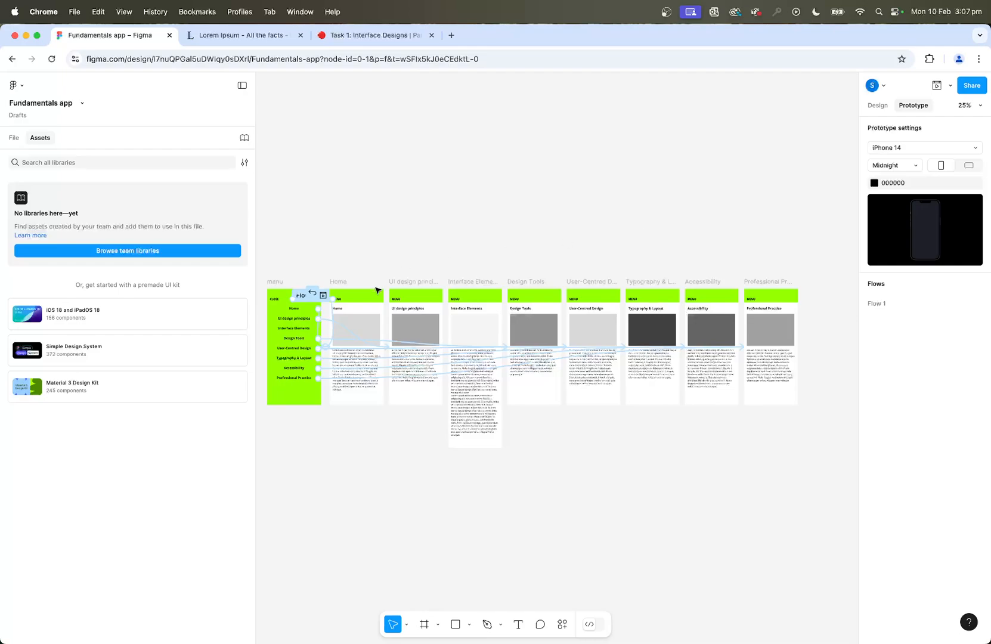
# Preview Flow 1 from the Home screen, open the menu, go to User-Centred Design, and close the preview.
pyautogui.hotkey('shift', '0')
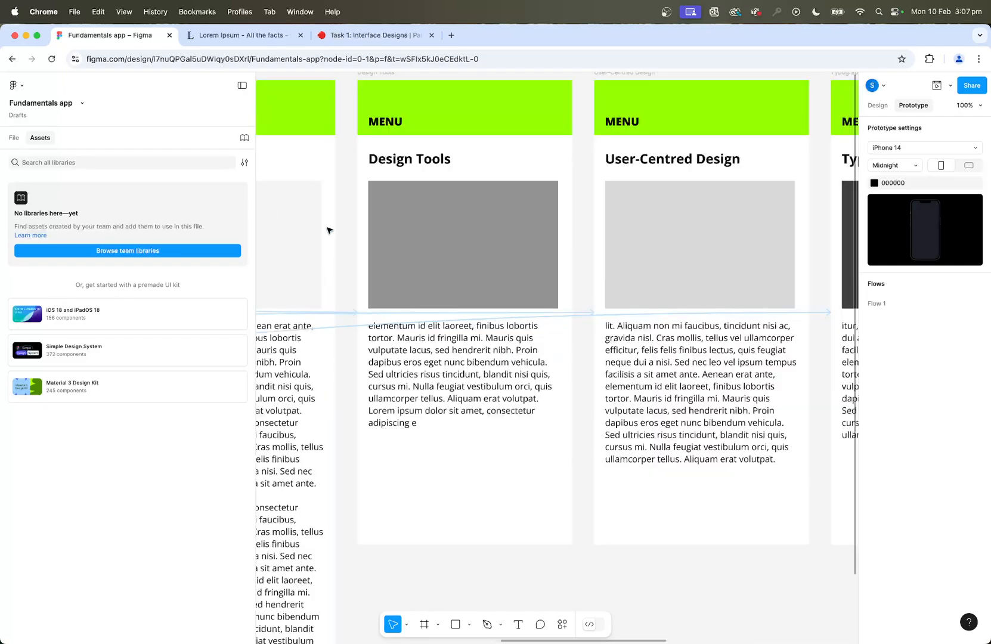
pyautogui.moveTo(325, 217); pyautogui.dragTo(712, 436)
pyautogui.moveTo(467, 349); pyautogui.dragTo(727, 221)
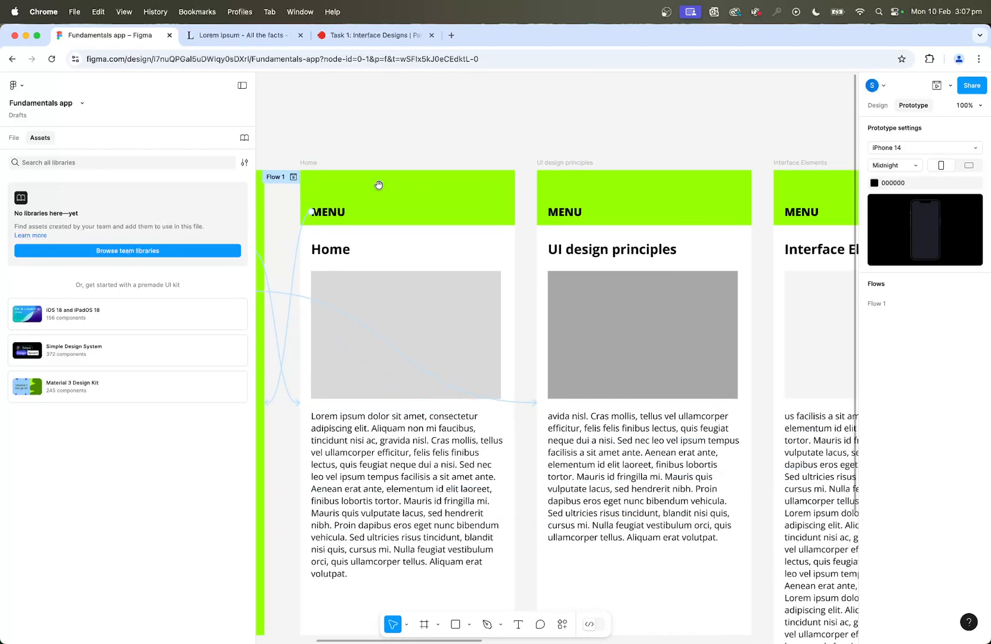
pyautogui.moveTo(378, 186); pyautogui.dragTo(553, 203)
pyautogui.click(469, 195)
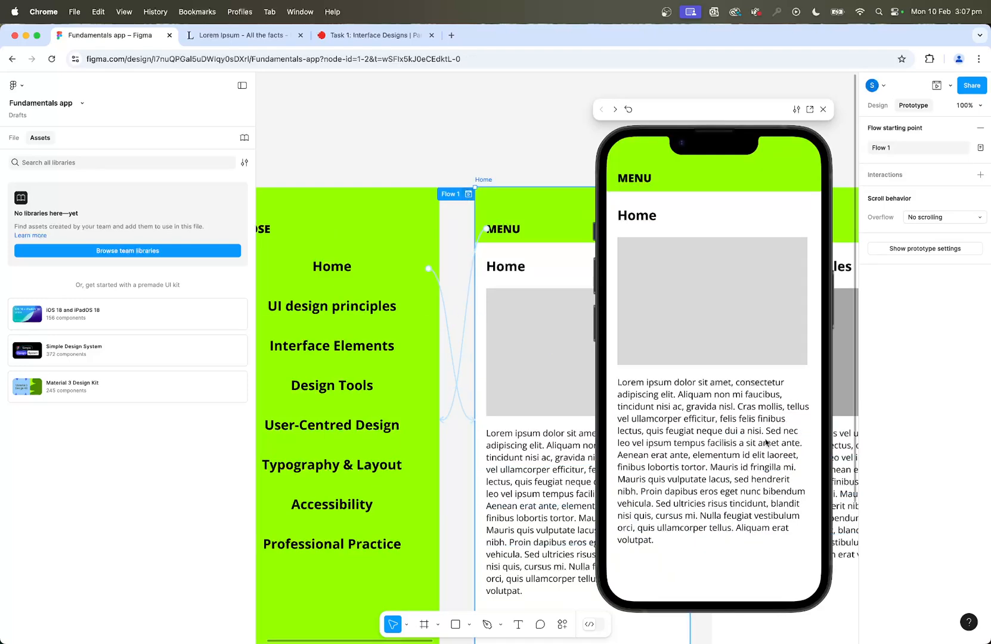
pyautogui.click(637, 180)
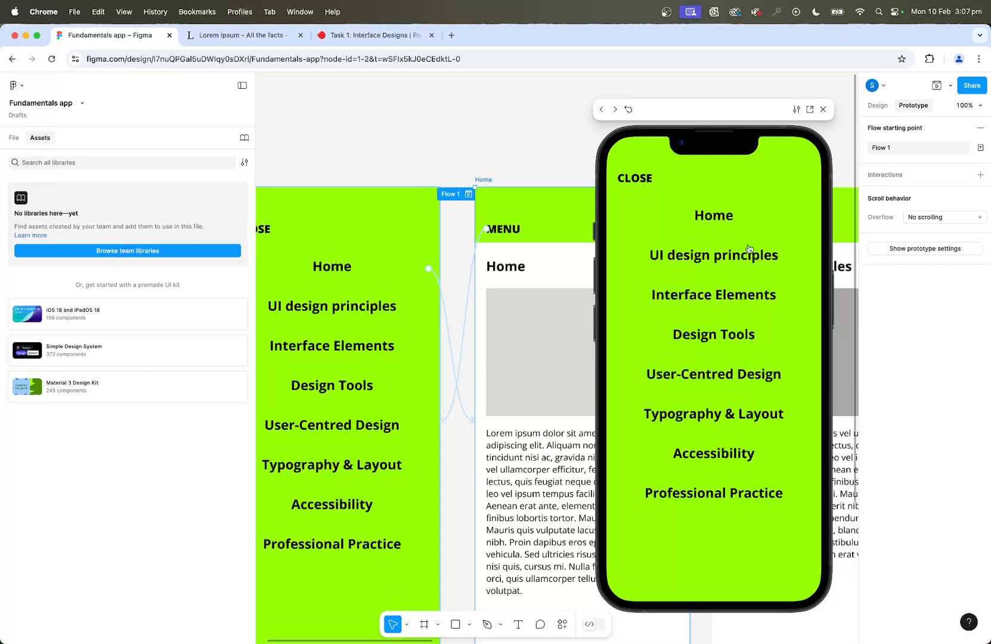
pyautogui.click(694, 378)
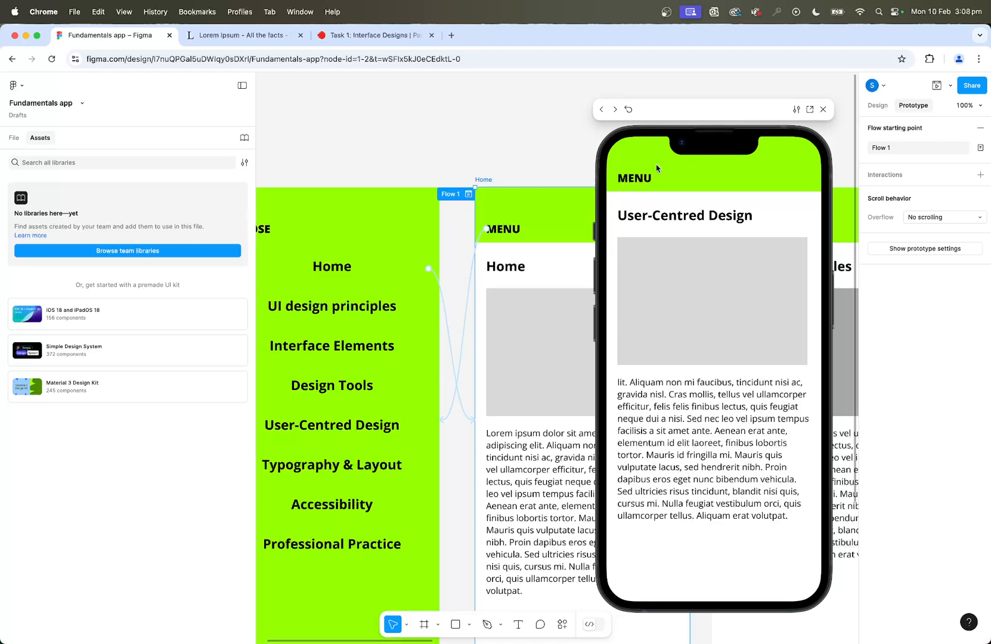
pyautogui.click(824, 110)
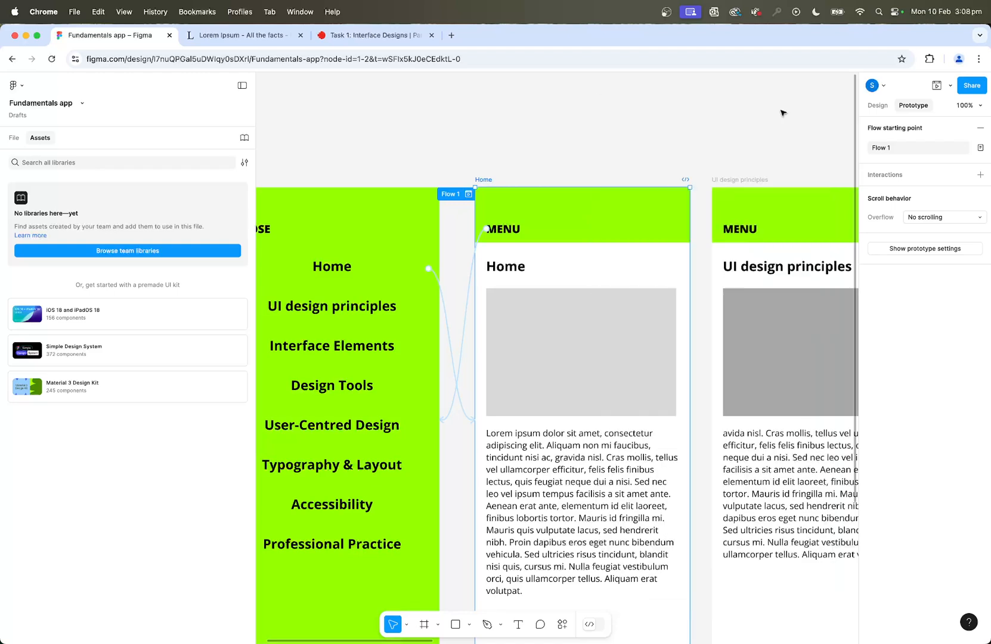
# Copy the on-tap menu interaction from the Home screen's MENU label to the MENU label on the UI design principles screen.
pyautogui.click(612, 121)
pyautogui.click(732, 229)
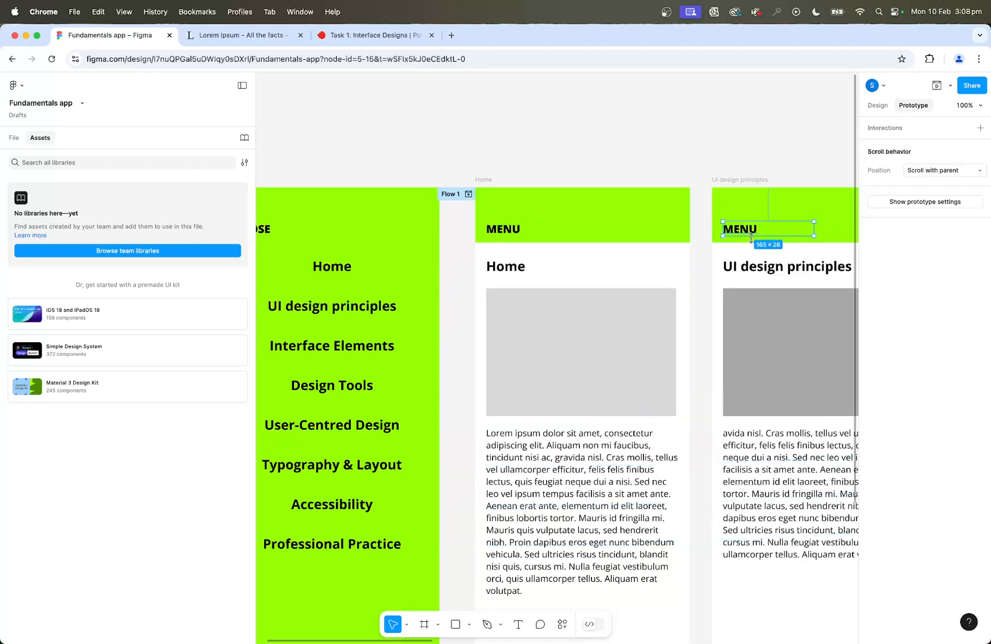
pyautogui.click(645, 118)
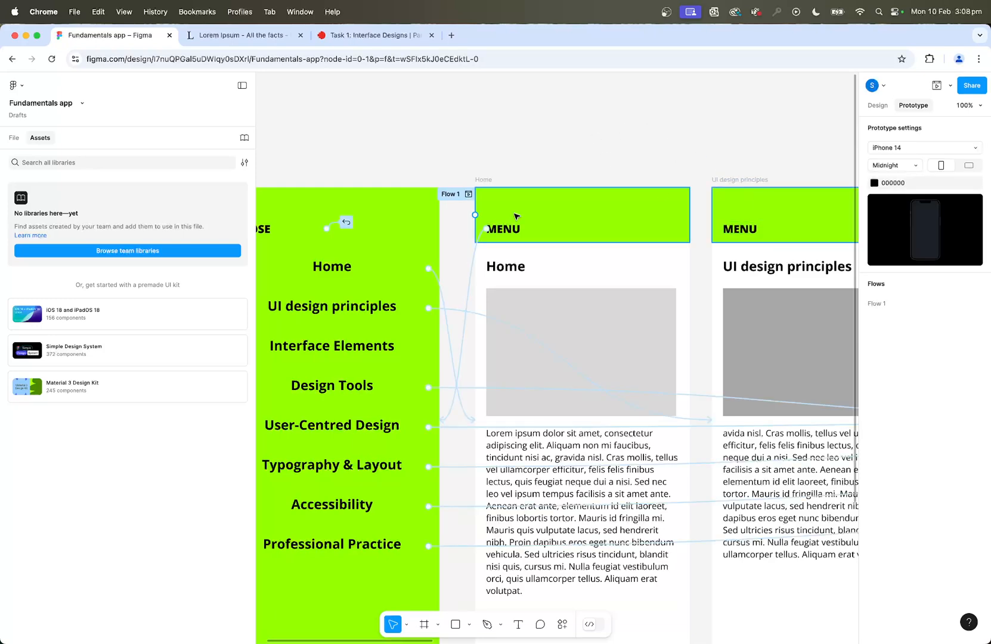
pyautogui.click(511, 230)
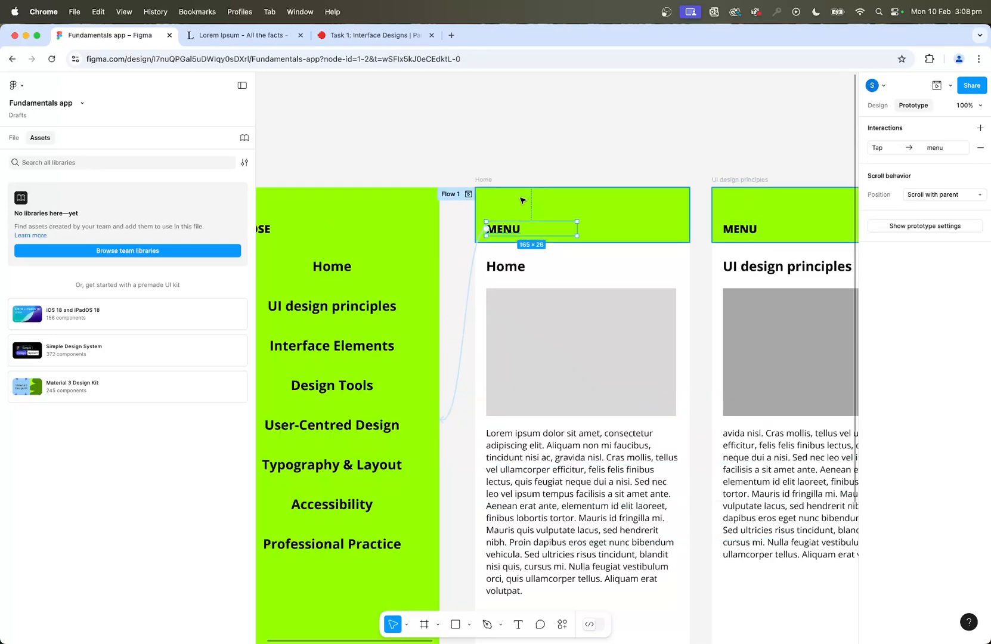
pyautogui.press('super+minus')
pyautogui.press('super+equal')
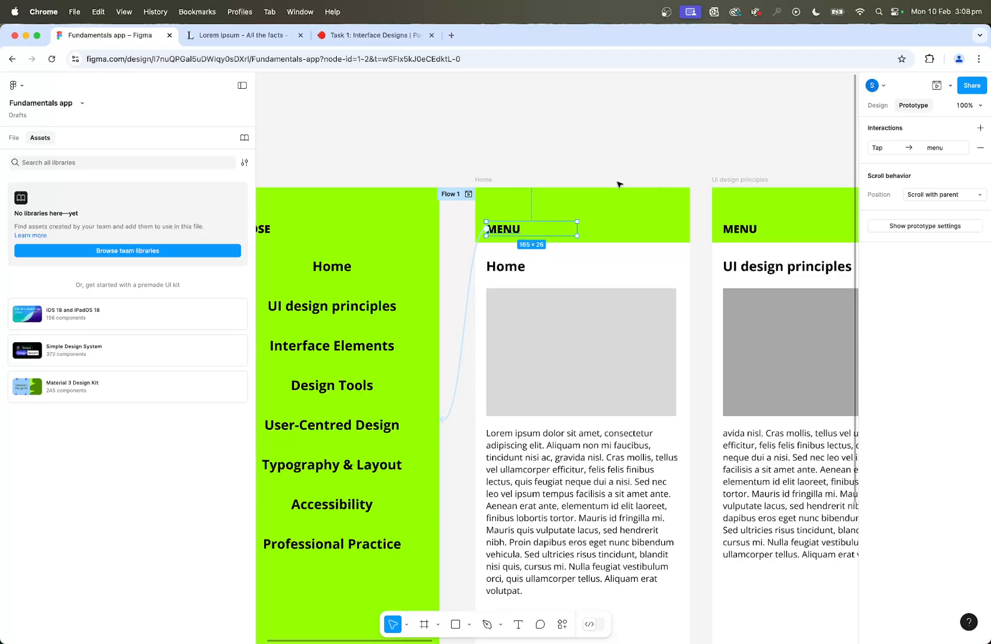
pyautogui.click(476, 254)
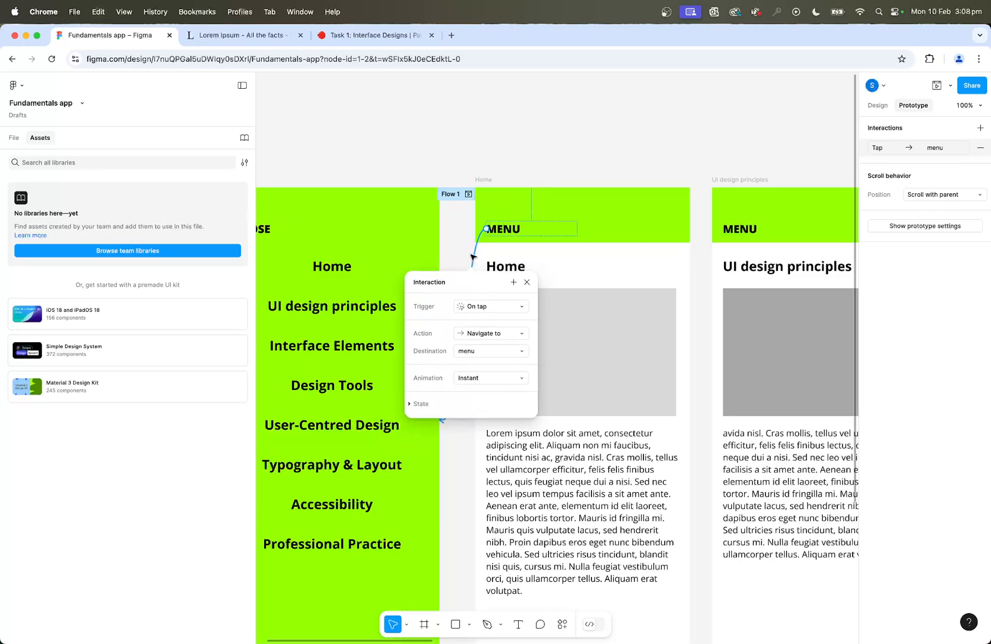
pyautogui.click(751, 230)
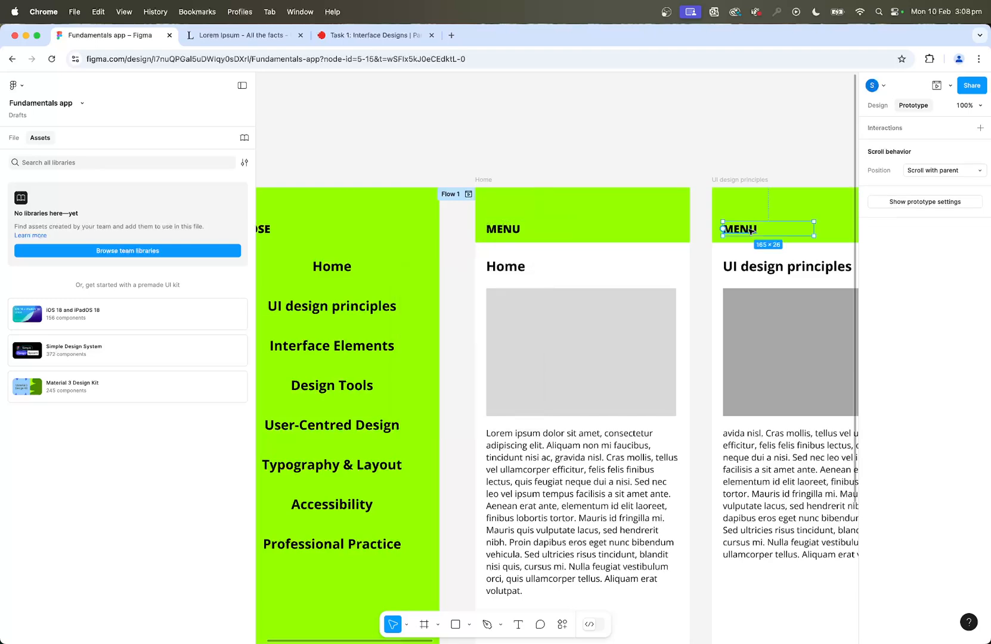
pyautogui.hscroll(5, 752, 230)
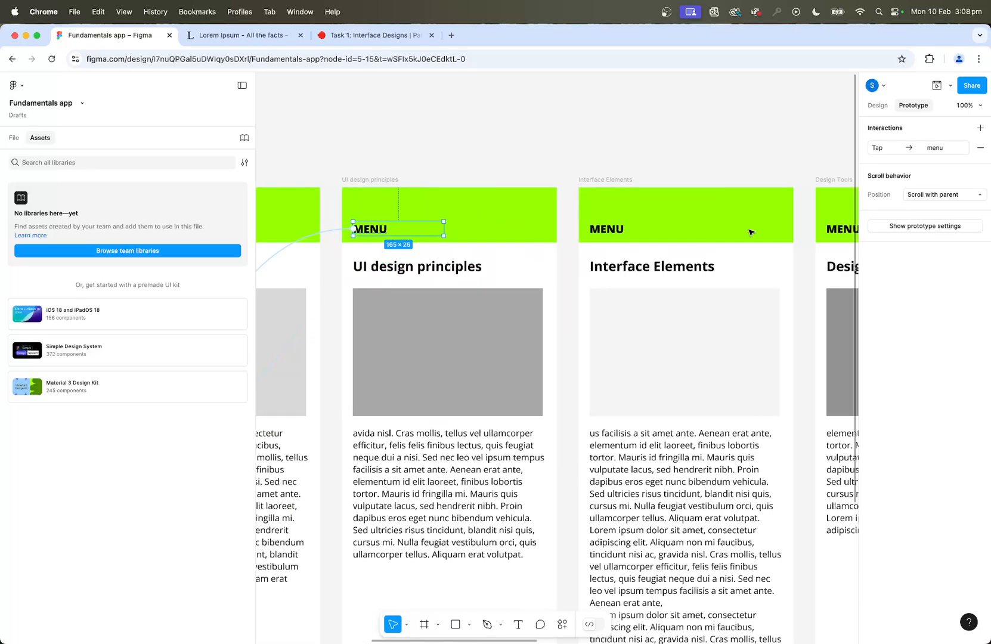
# Paste the on-tap menu interaction onto the MENU labels of the Interface Elements, Design Tools and User-Centred Design screens.
pyautogui.click(622, 231)
pyautogui.hscroll(3, 622, 230)
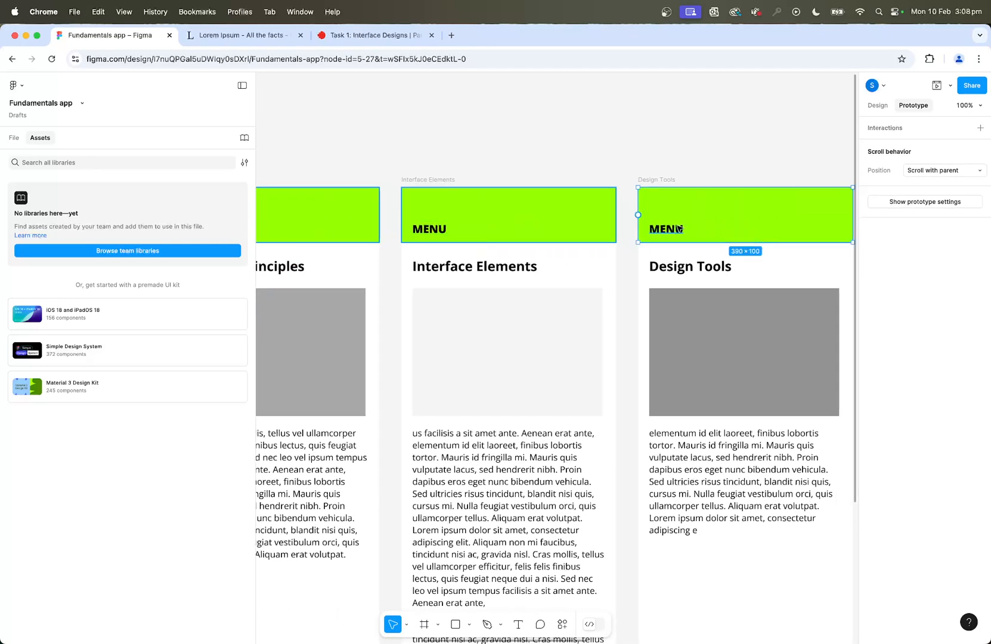
pyautogui.click(708, 234)
pyautogui.hscroll(4, 707, 234)
pyautogui.click(666, 226)
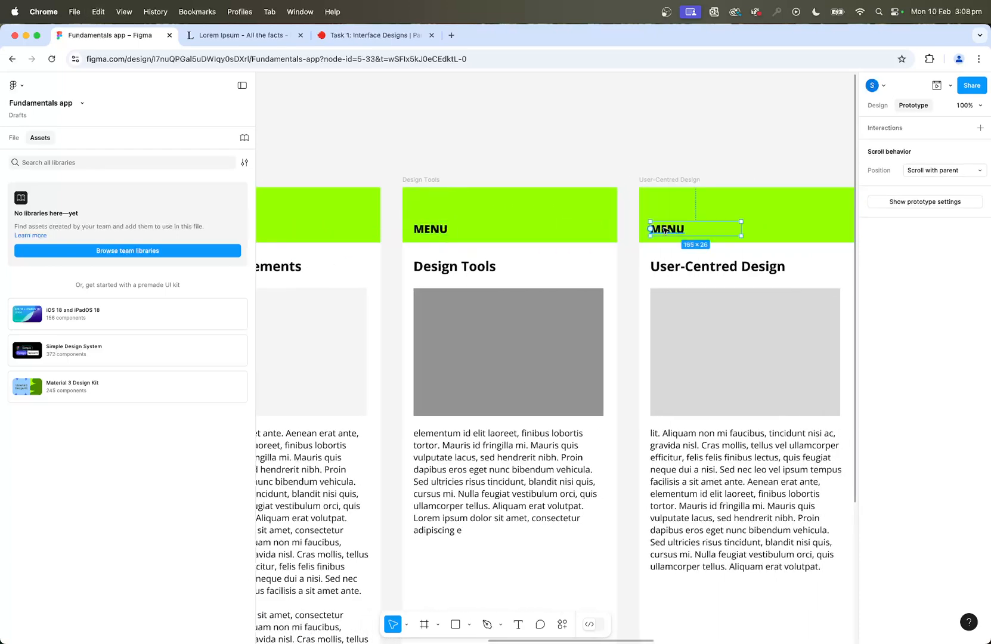
pyautogui.hscroll(2, 742, 247)
pyautogui.hscroll(2, 743, 248)
# Paste the on-tap menu interaction onto the MENU labels of the Typography & Layout, Accessibility and Professional Practice screens.
pyautogui.click(727, 228)
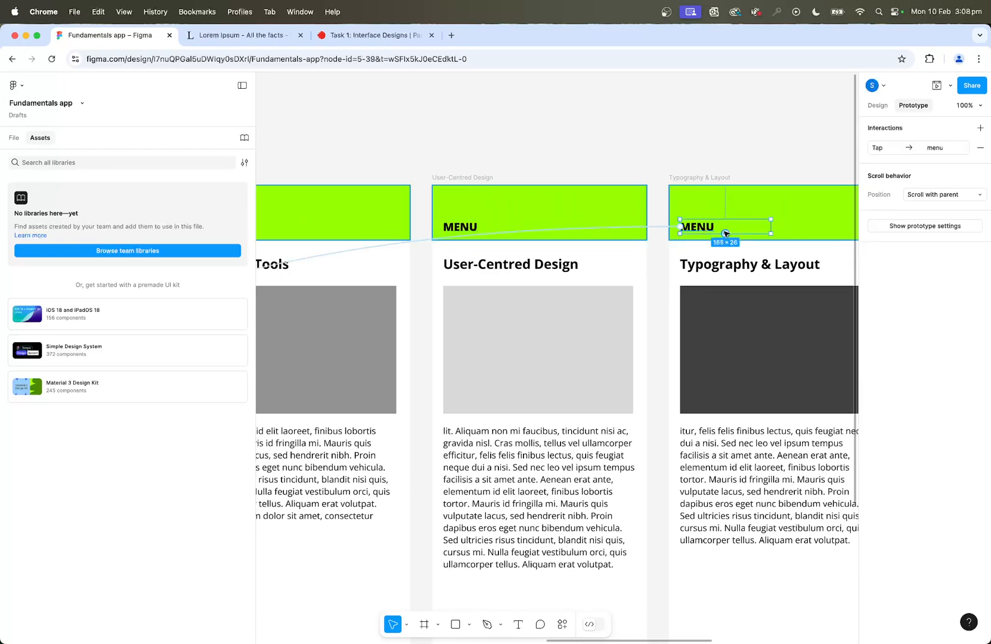
pyautogui.hscroll(4, 728, 228)
pyautogui.click(726, 234)
pyautogui.hscroll(5, 725, 233)
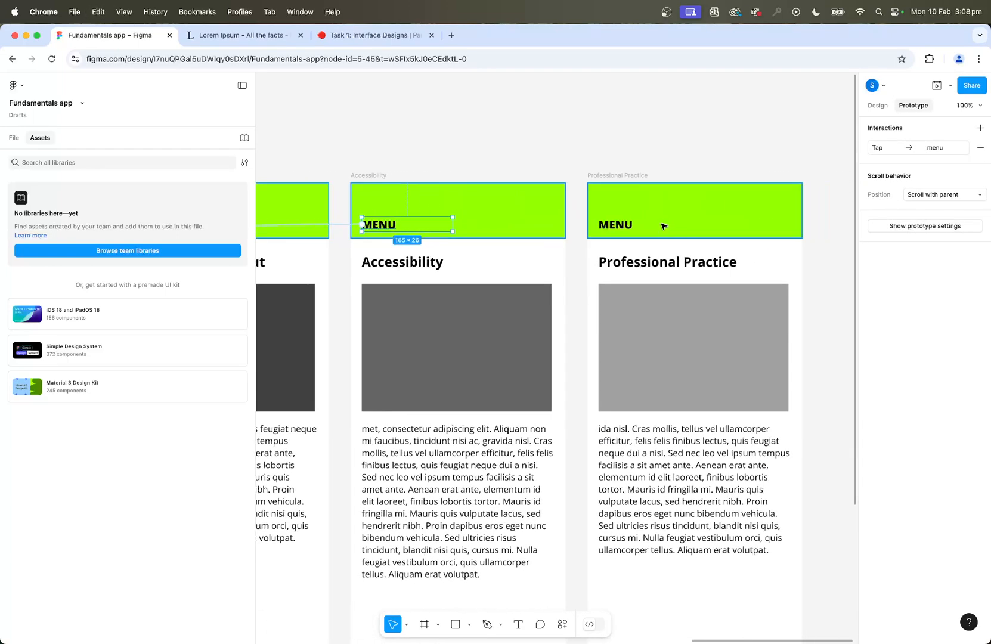
pyautogui.click(628, 226)
pyautogui.hscroll(3, 701, 234)
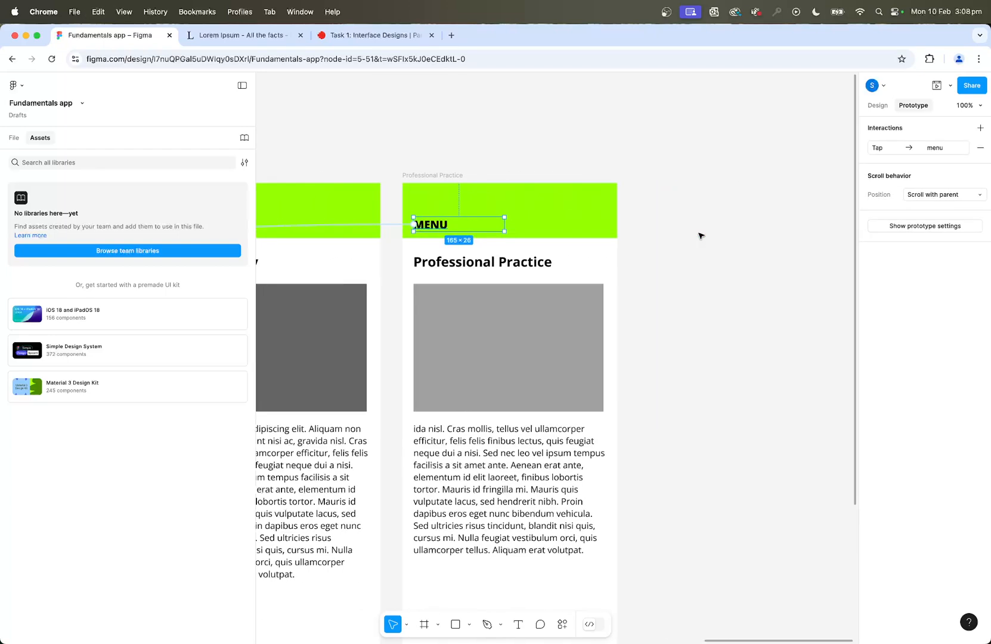
# Preview Flow 1, go from Home through the menu to the Accessibility screen, and move the preview window aside.
pyautogui.scroll(-5, 700, 236)
pyautogui.hscroll(-8, 699, 175)
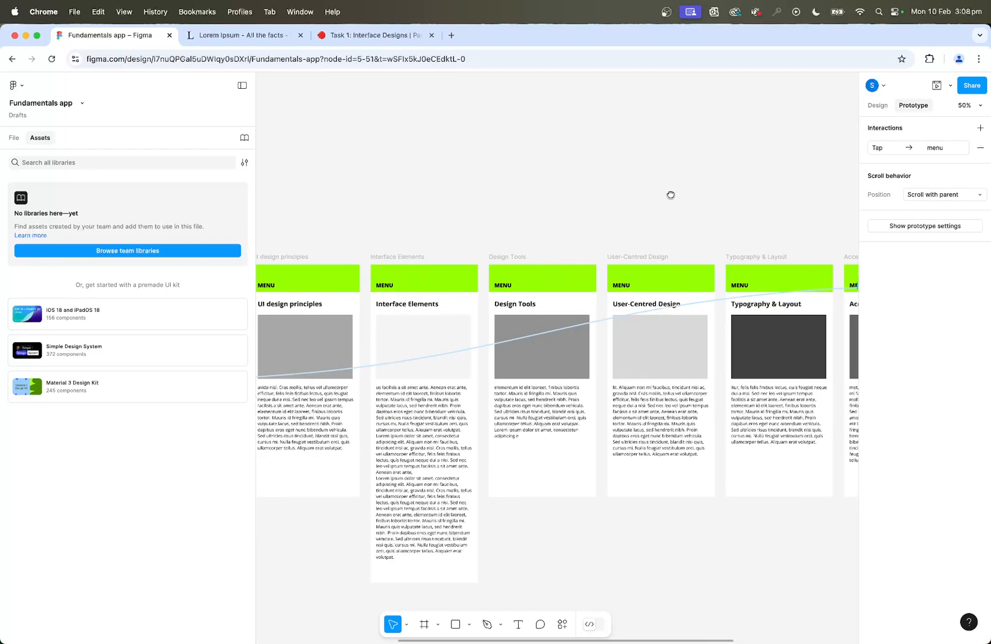
pyautogui.hscroll(-10, 659, 197)
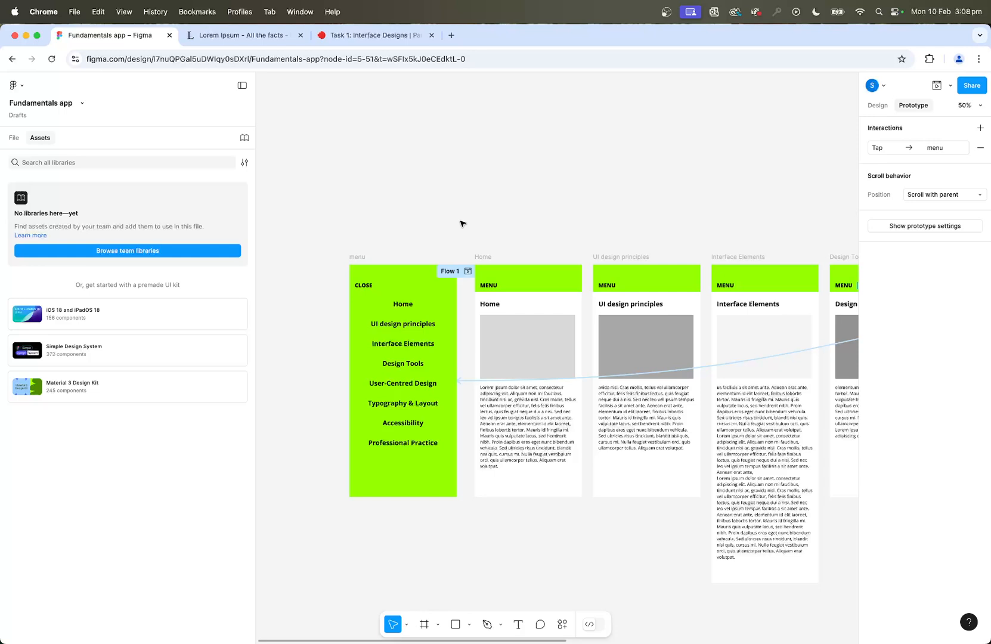
pyautogui.click(468, 272)
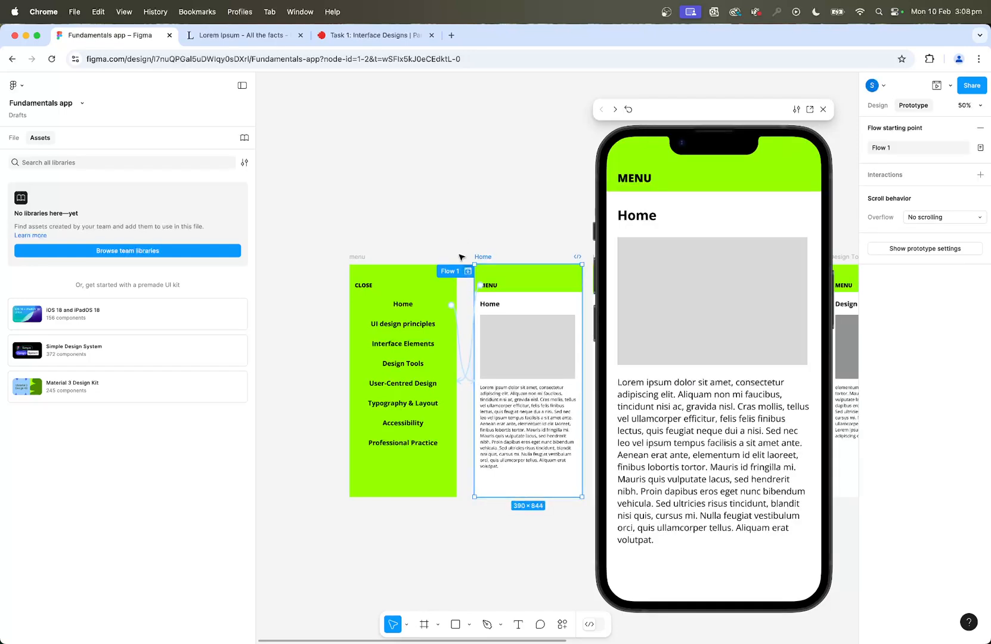
pyautogui.click(639, 182)
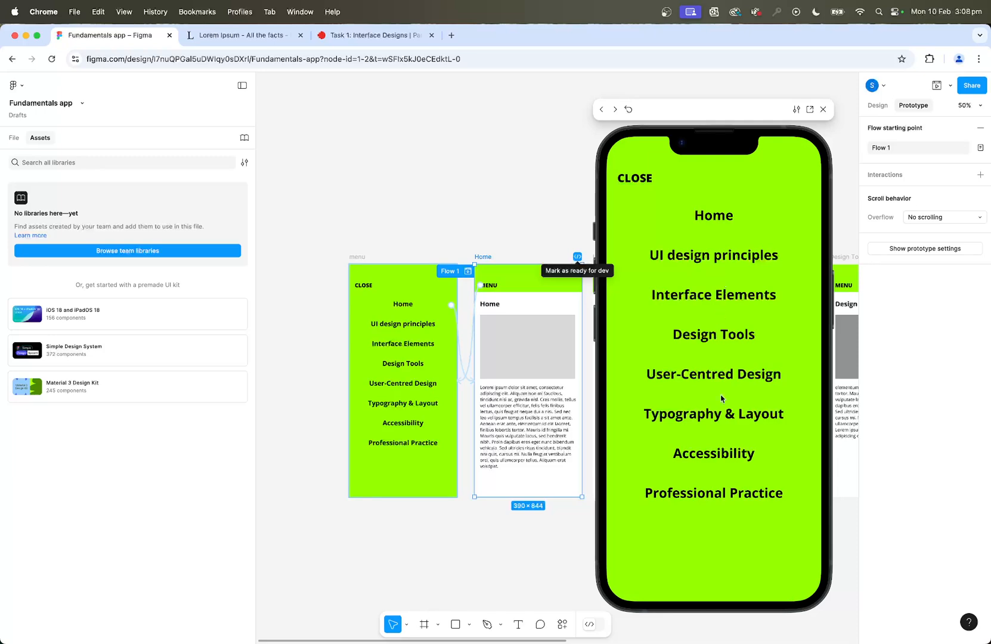
pyautogui.click(723, 456)
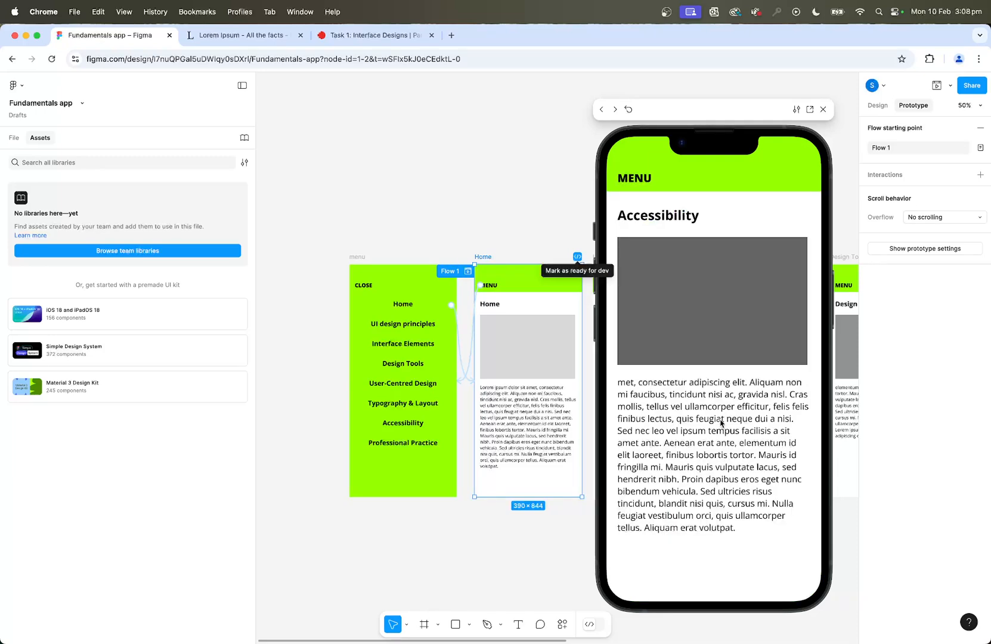
pyautogui.moveTo(765, 110); pyautogui.dragTo(797, 106)
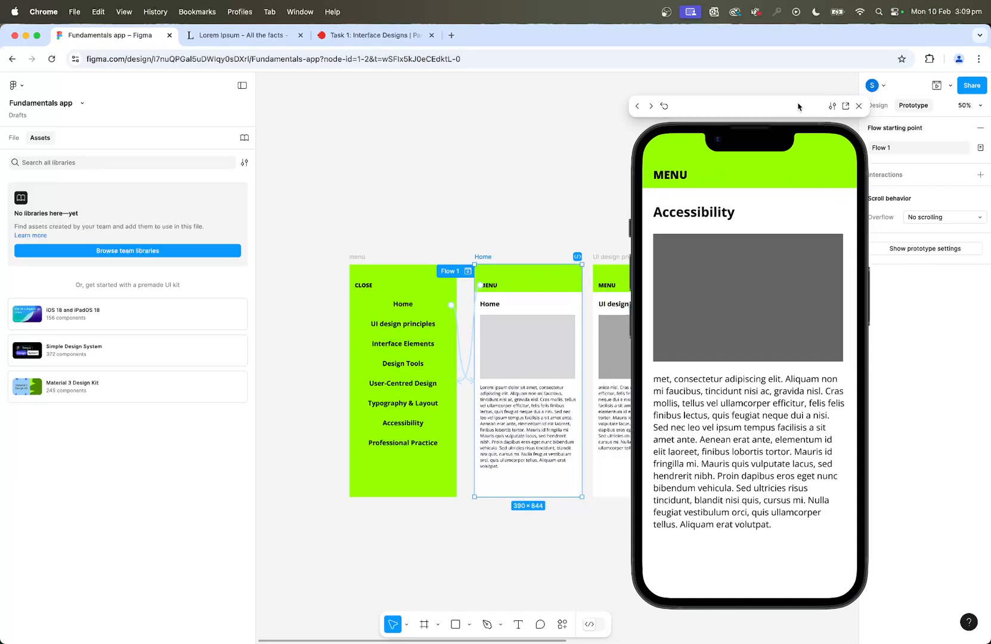
# Test the preview's menu links by visiting Home, Professional Practice and Design Tools, reopening the menu from each screen.
pyautogui.click(677, 178)
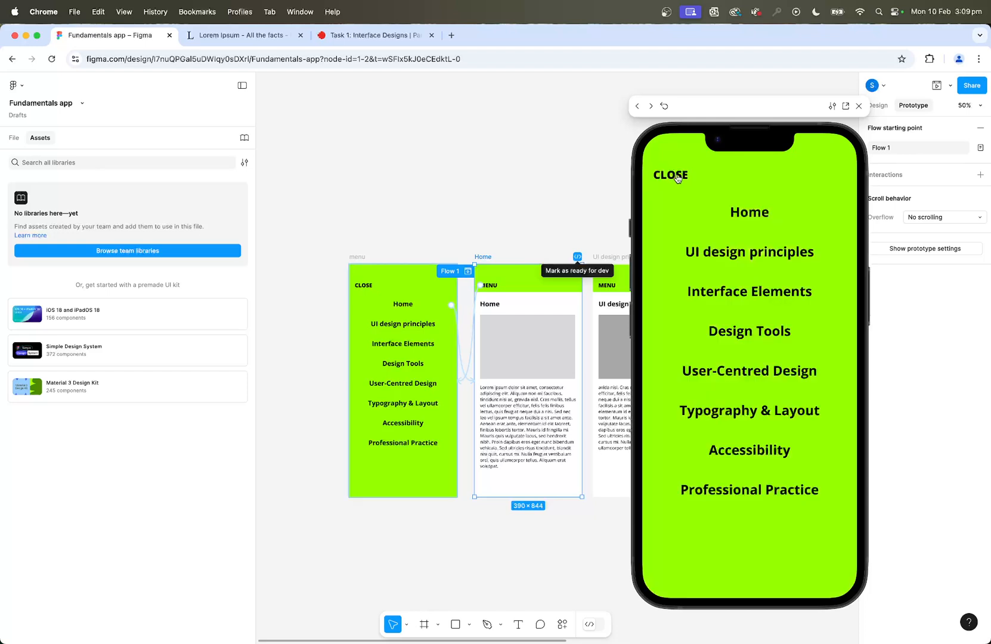
pyautogui.click(743, 212)
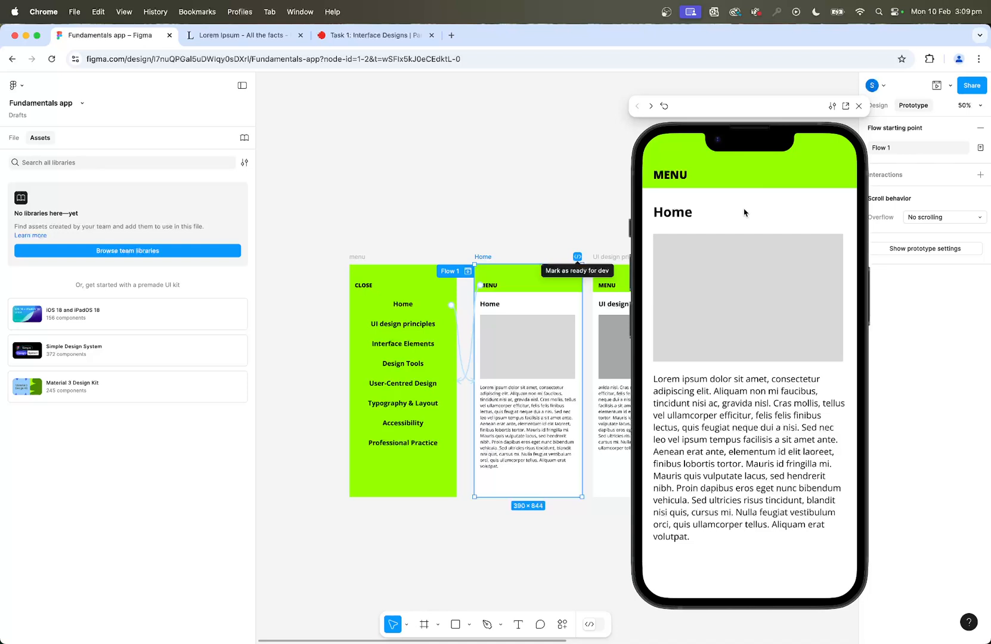
pyautogui.click(661, 175)
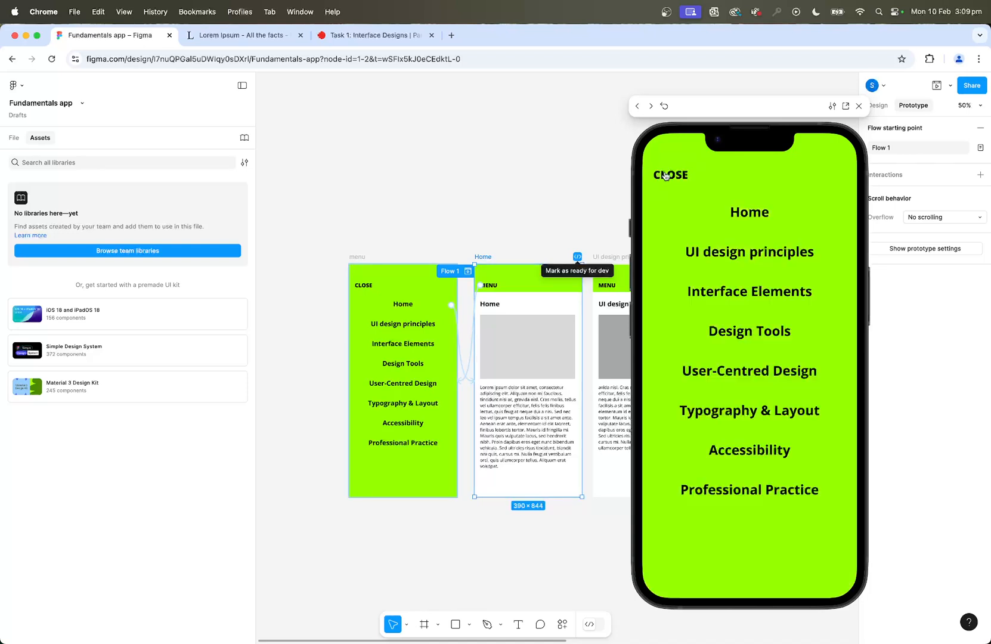
pyautogui.click(738, 490)
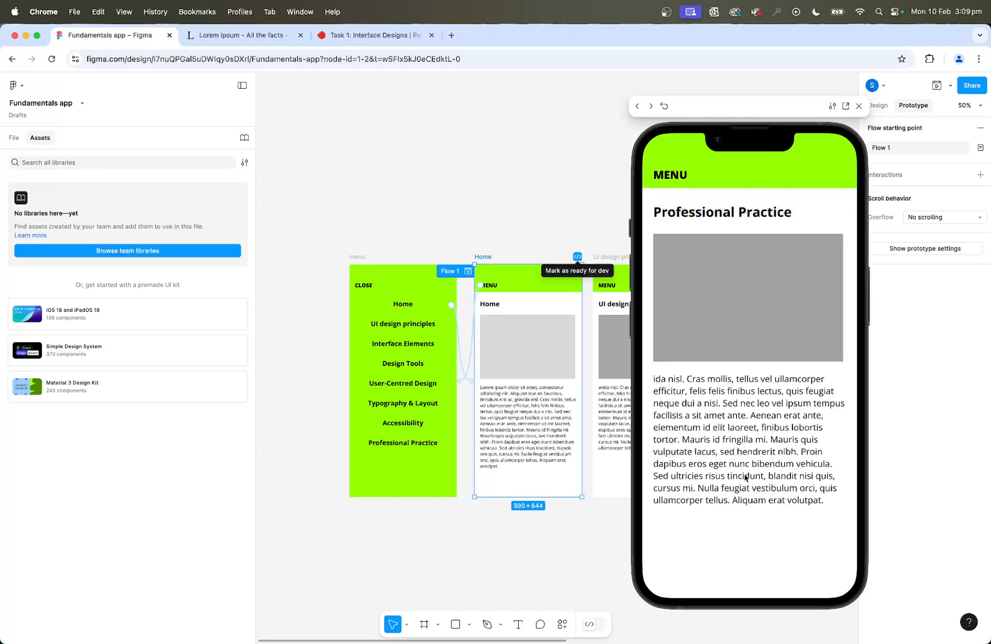
pyautogui.click(675, 176)
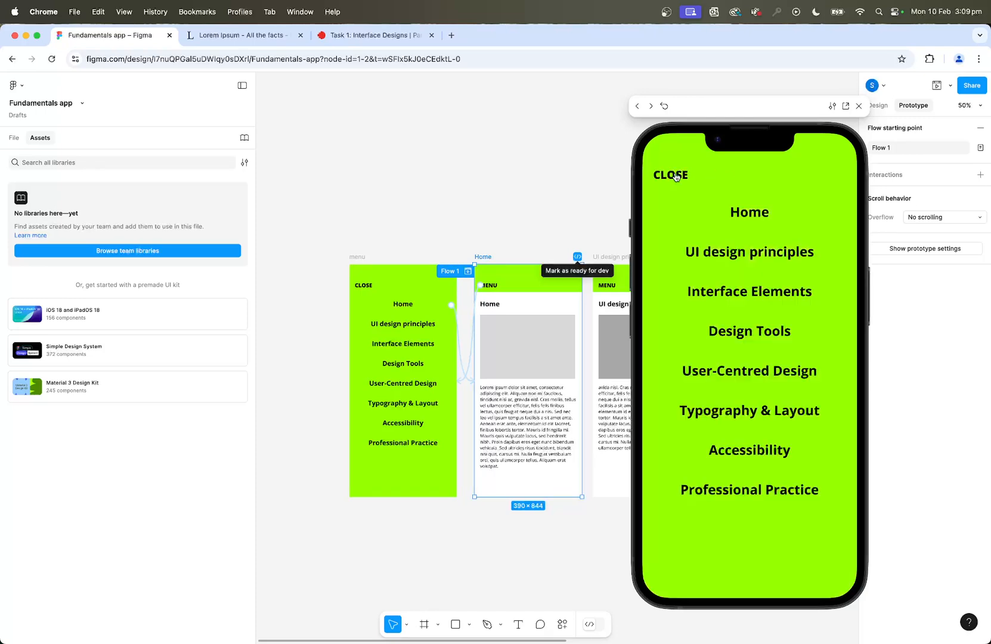
pyautogui.click(746, 332)
pyautogui.click(672, 178)
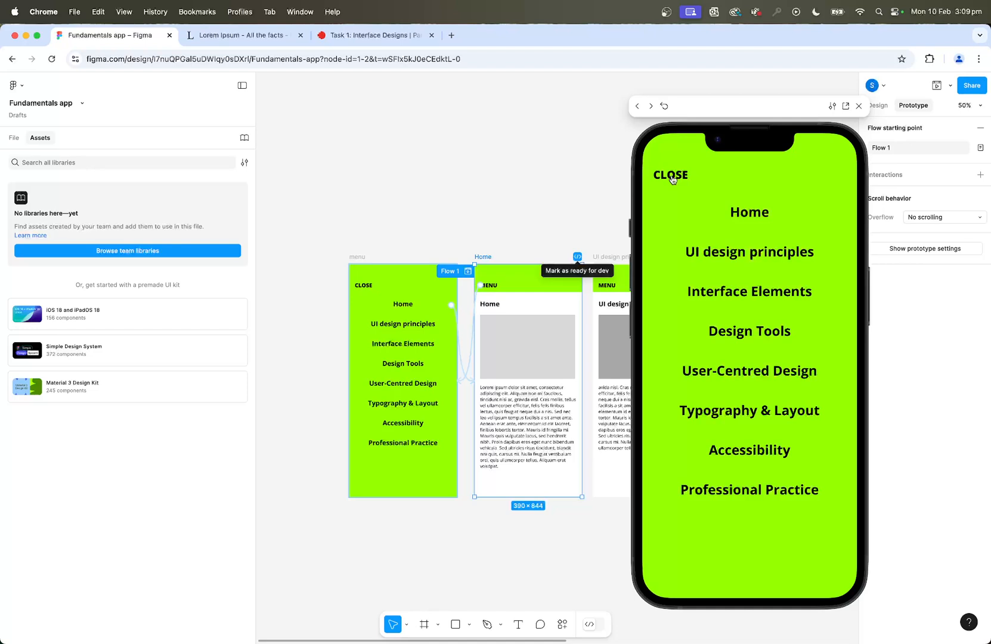